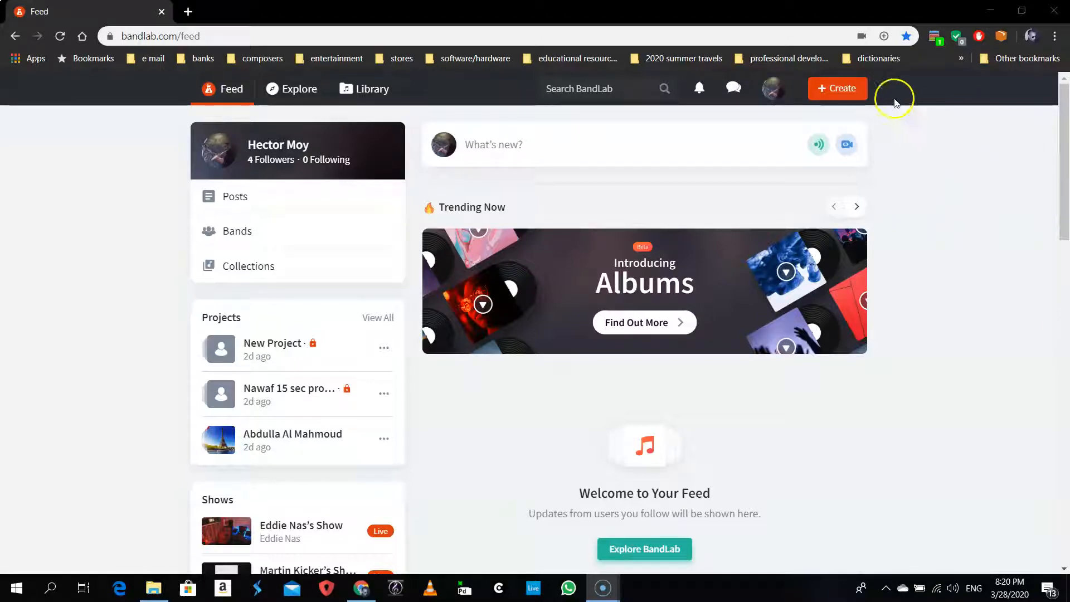
Step: Create a new project, open the loop browser, and clear its pack filter to show the loop packs
click(836, 89)
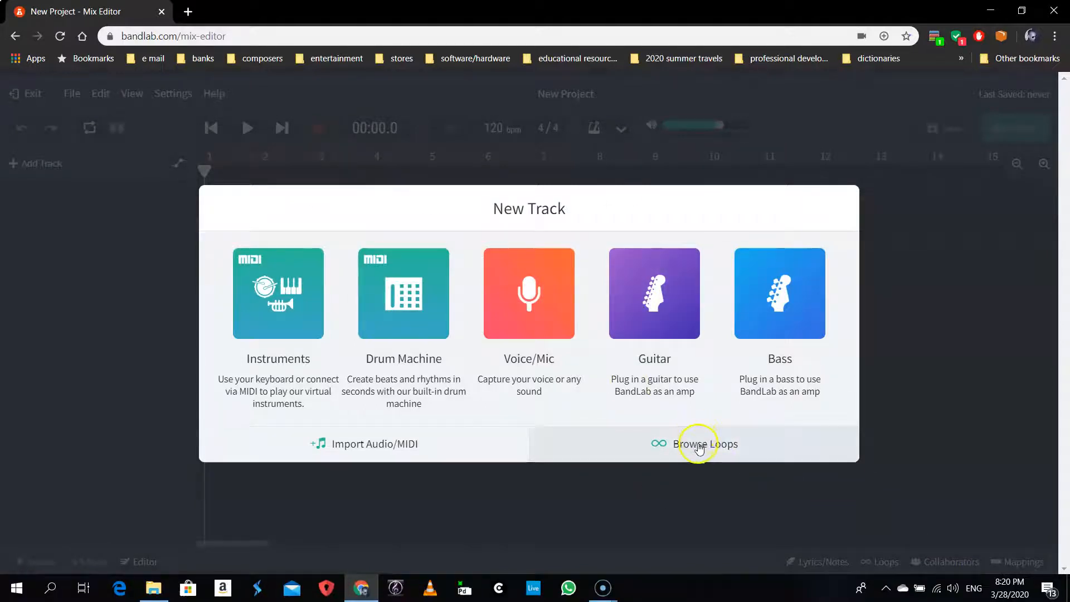
click(701, 449)
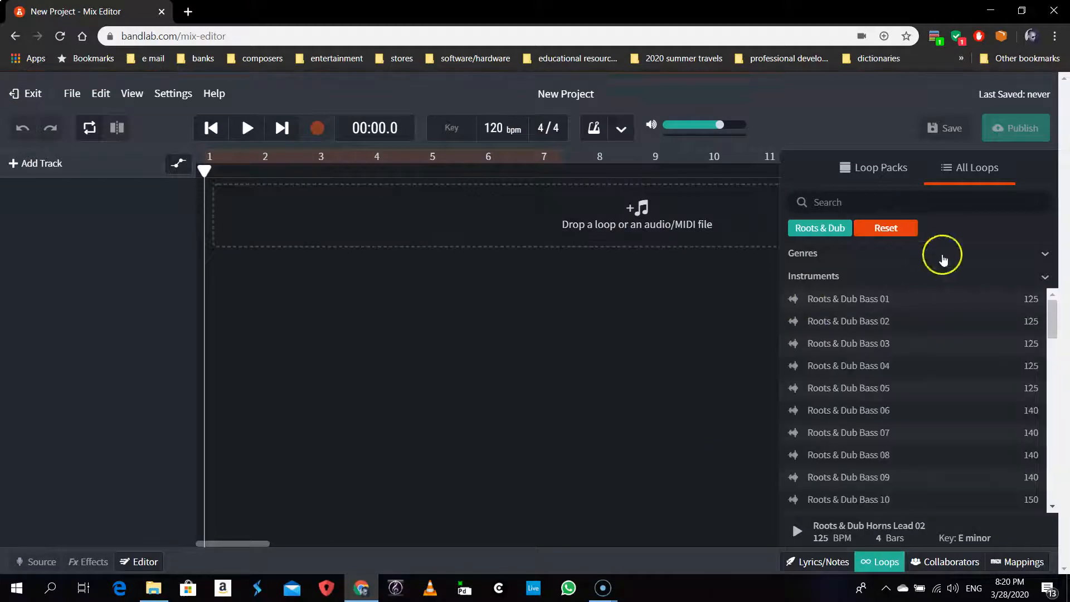
click(899, 233)
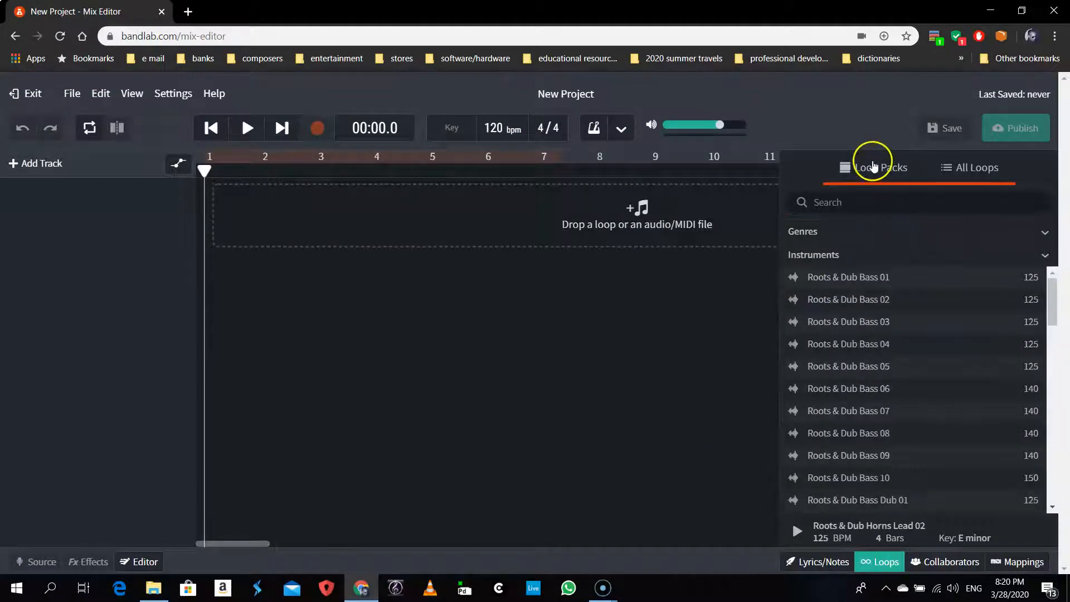
click(872, 163)
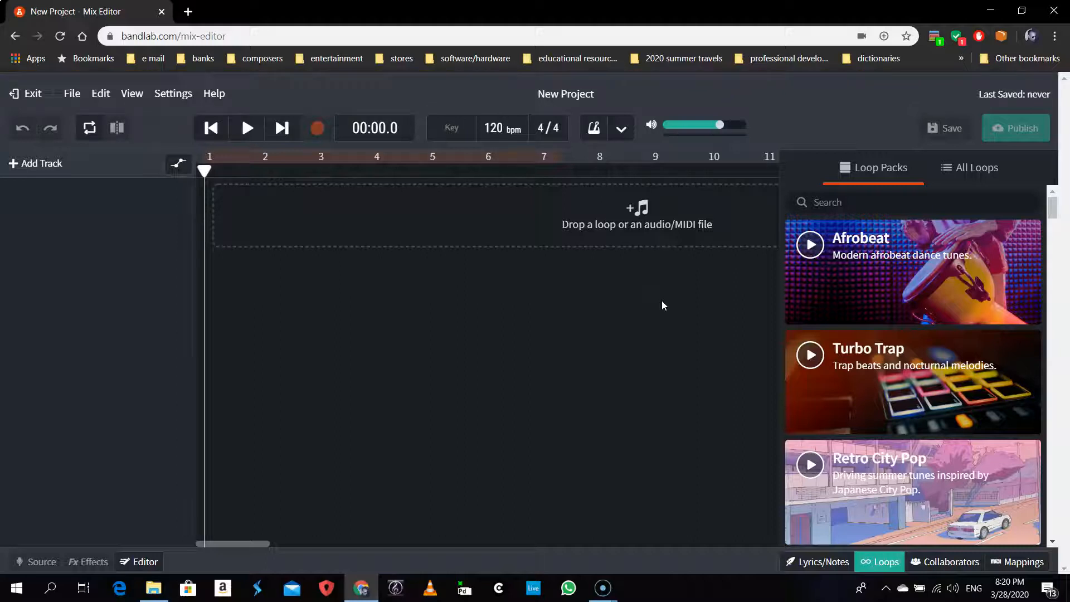
Step: Browse the loop packs and open the Roots & Dub pack
scroll(873, 396, down, 8)
scroll(873, 396, down, 7)
scroll(873, 395, up, 13)
scroll(873, 395, down, 8)
scroll(873, 395, up, 3)
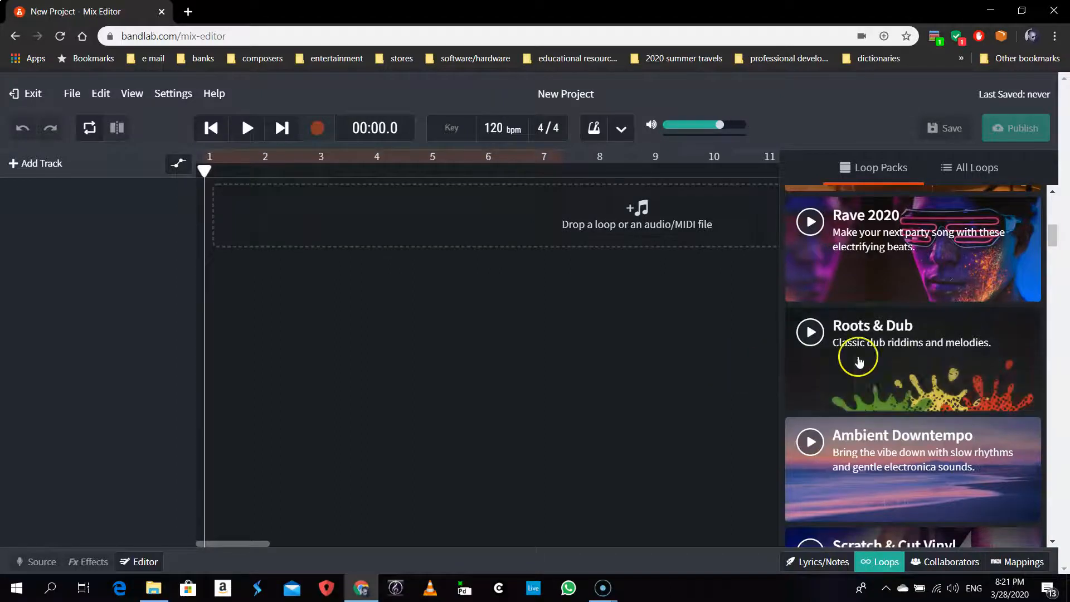
click(941, 367)
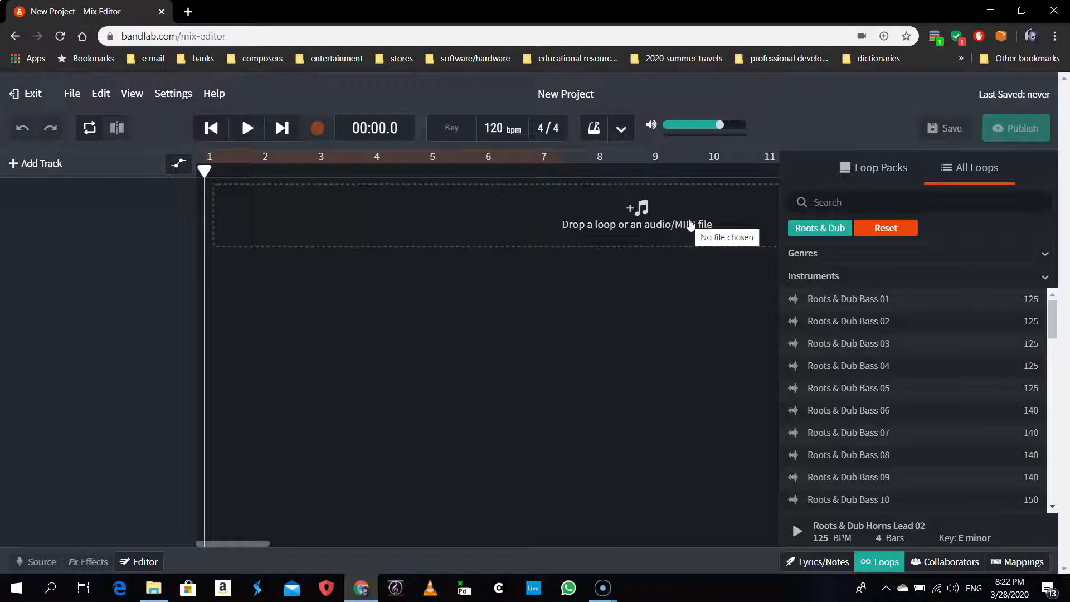
Step: Hide the loop browser and examine the bar numbering along the timeline from bar 1 to bar 33
click(865, 562)
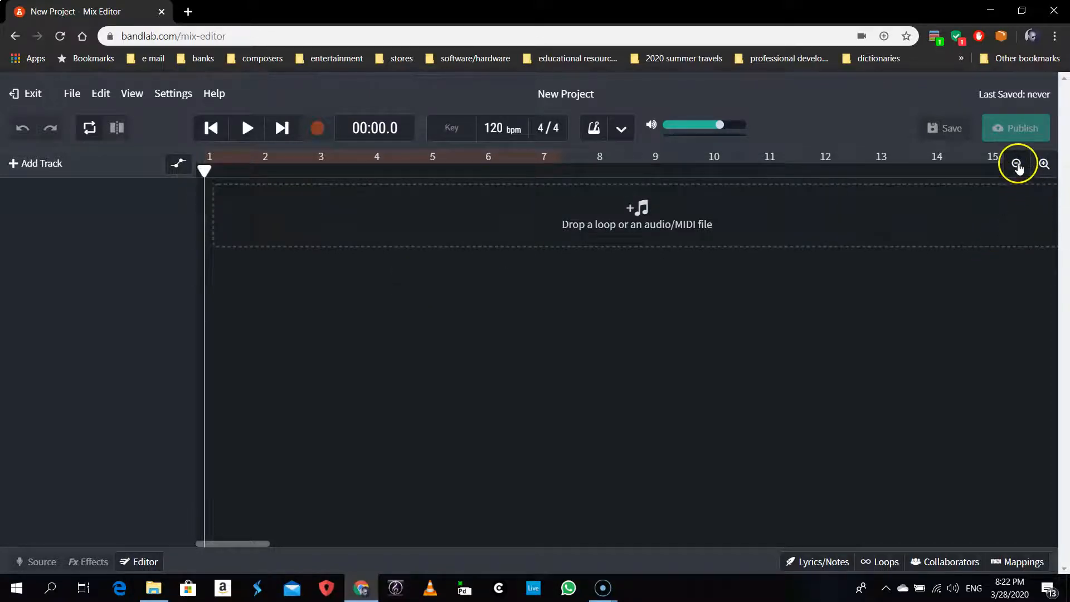
click(1017, 164)
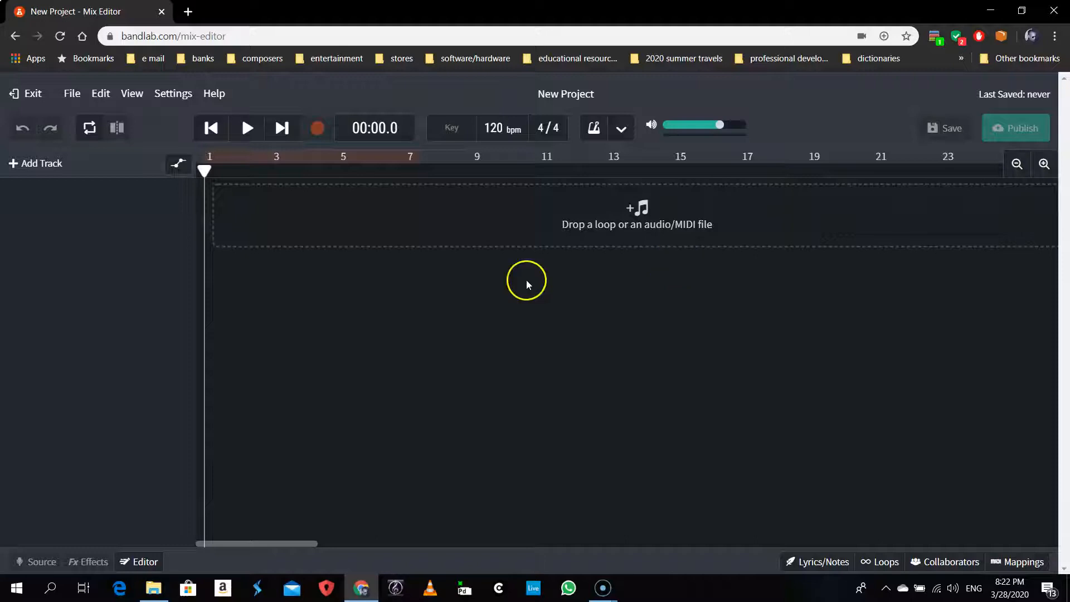
click(1043, 171)
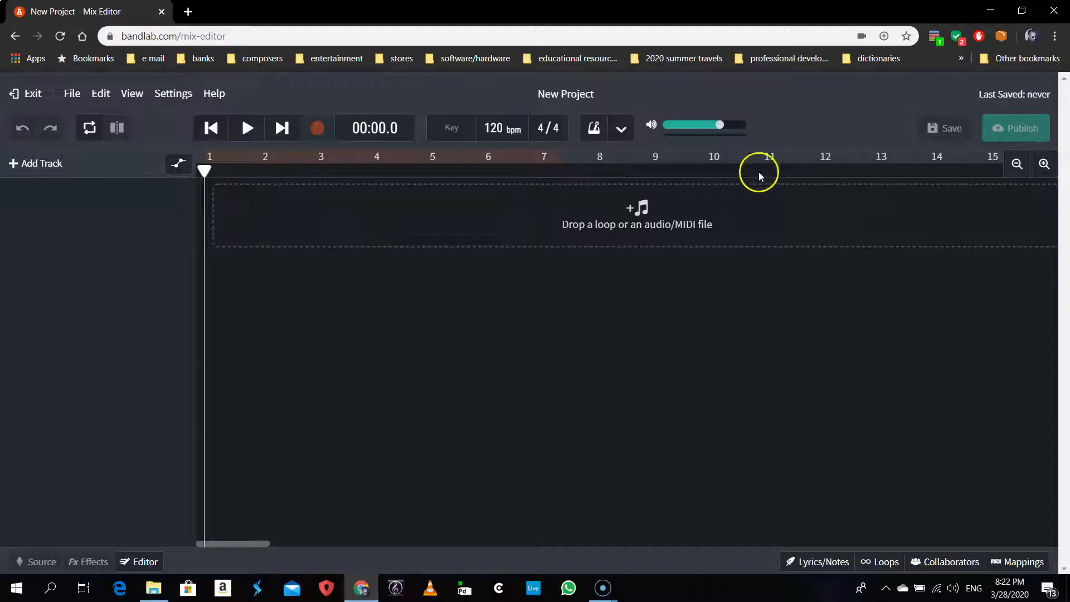
scroll(838, 175, right, 3)
scroll(839, 178, right, 1)
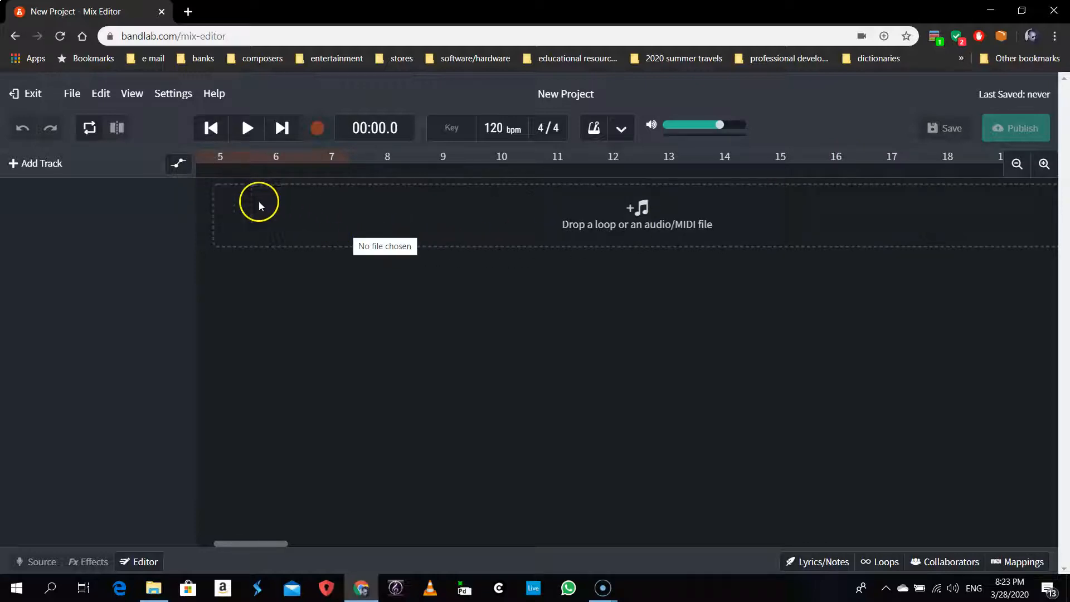
scroll(259, 202, left, 4)
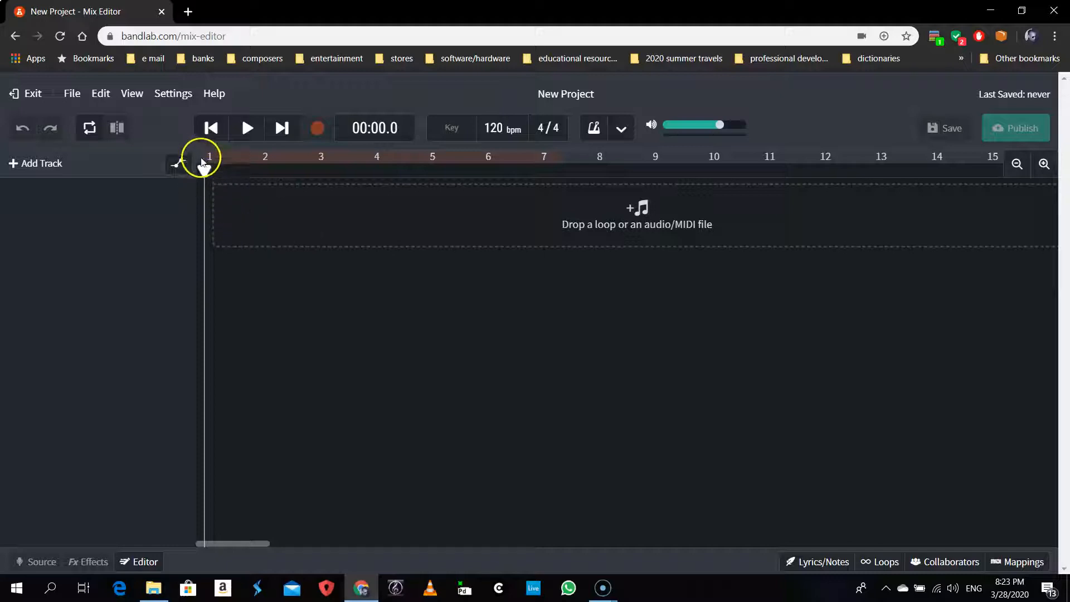
scroll(334, 226, right, 1)
scroll(335, 226, right, 5)
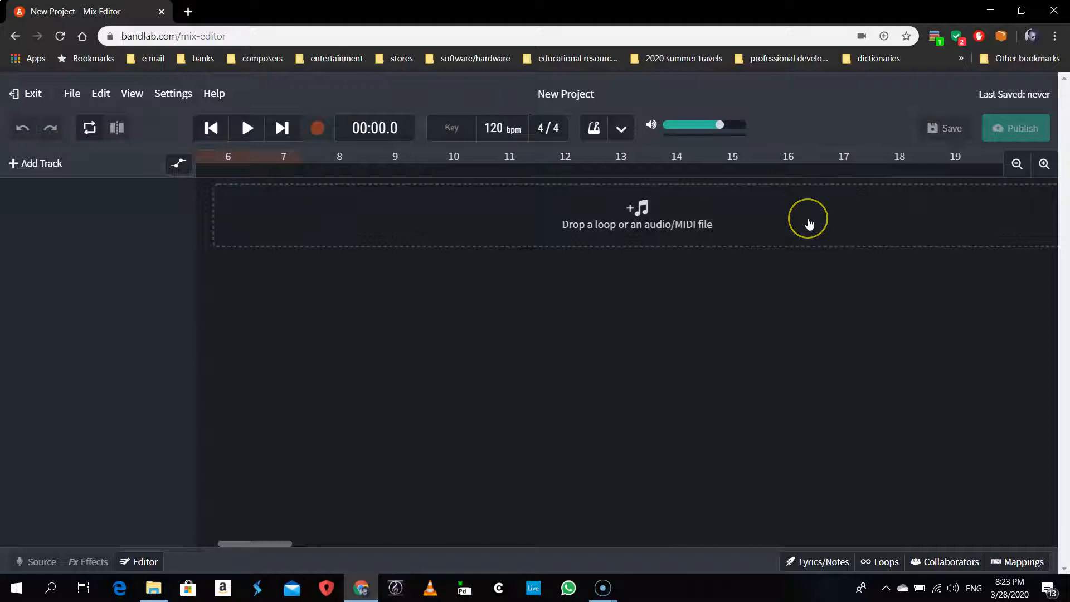
scroll(807, 220, right, 4)
scroll(808, 224, right, 1)
scroll(738, 223, right, 5)
scroll(739, 229, right, 4)
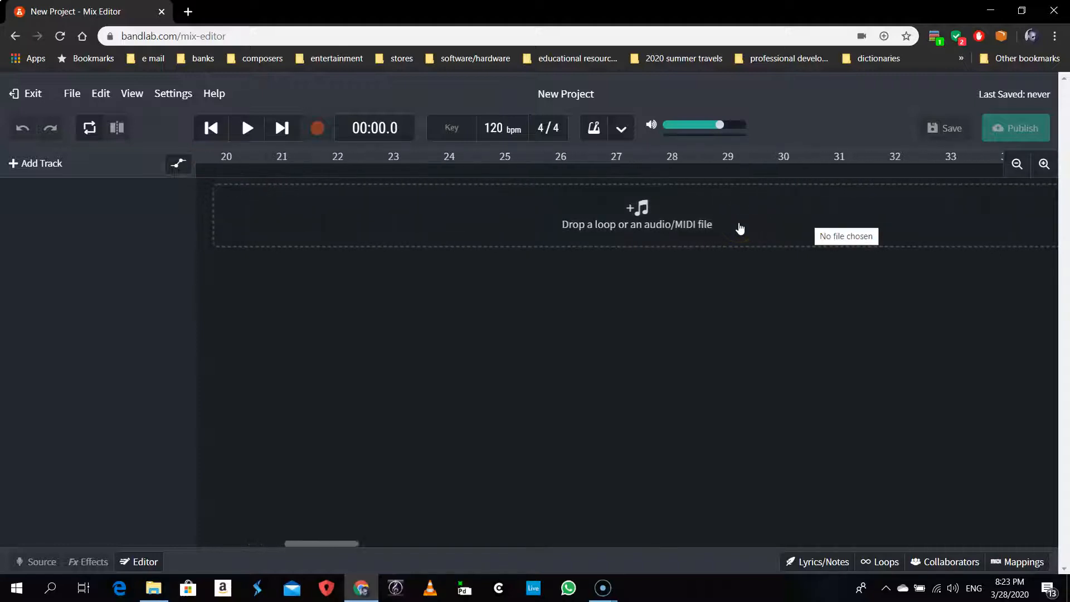
click(739, 210)
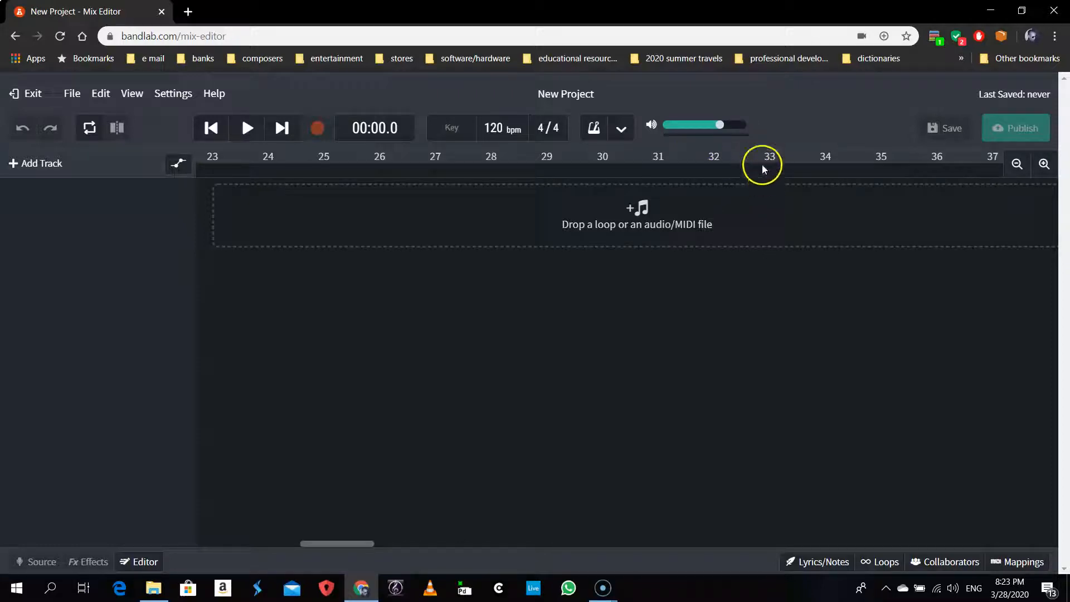
scroll(664, 212, left, 5)
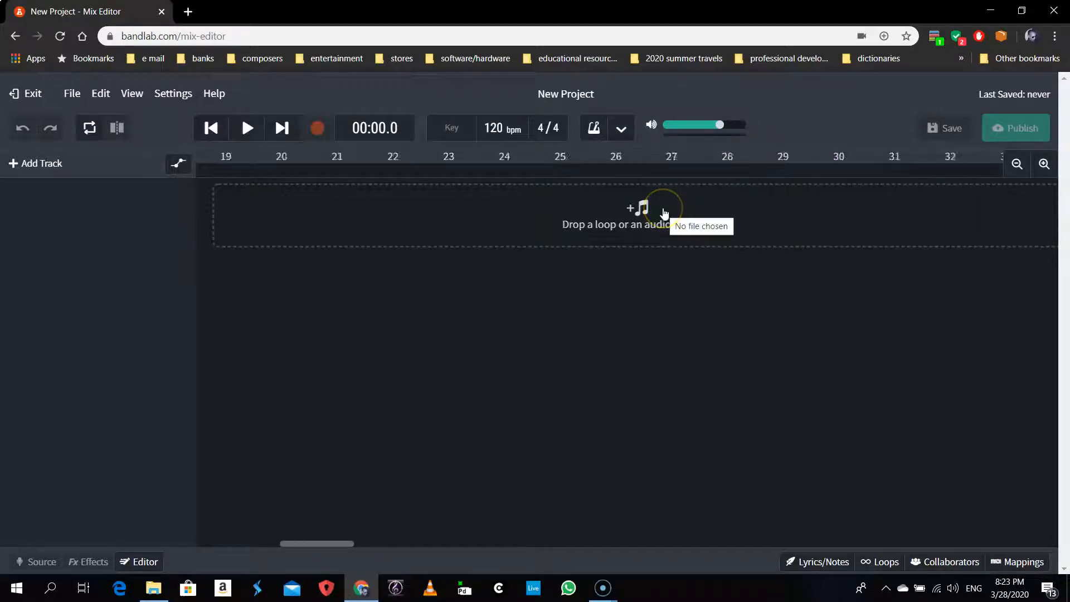
scroll(664, 212, left, 2)
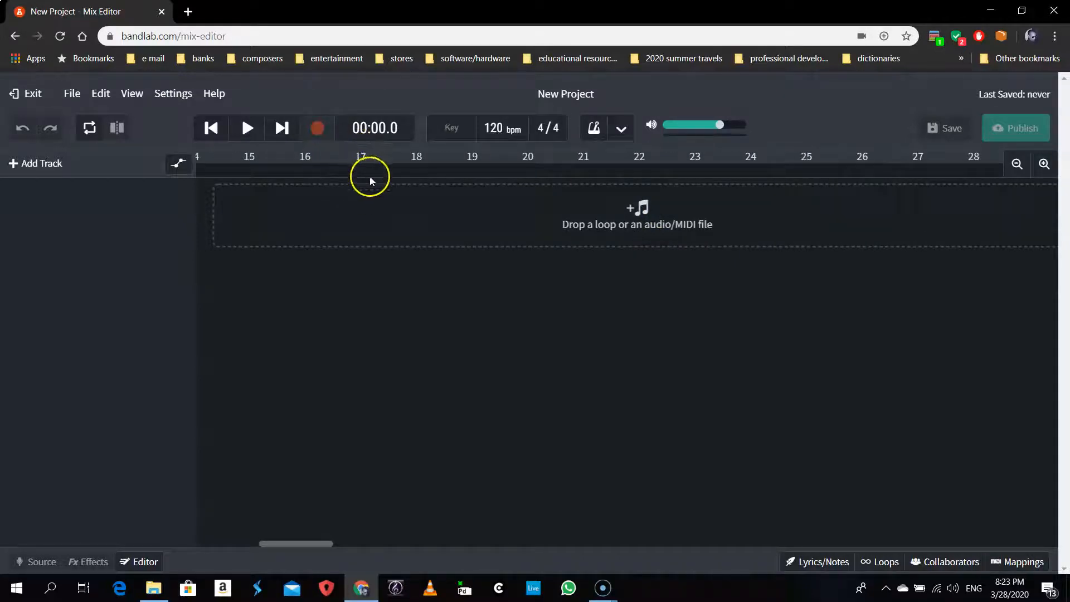
scroll(471, 206, right, 4)
scroll(471, 208, right, 1)
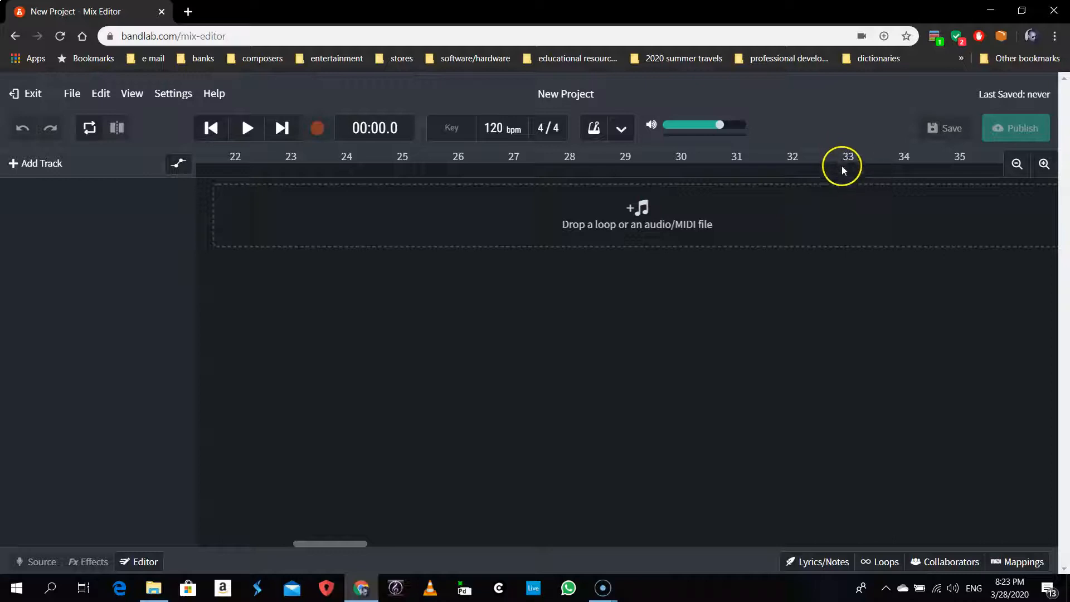
scroll(826, 210, left, 20)
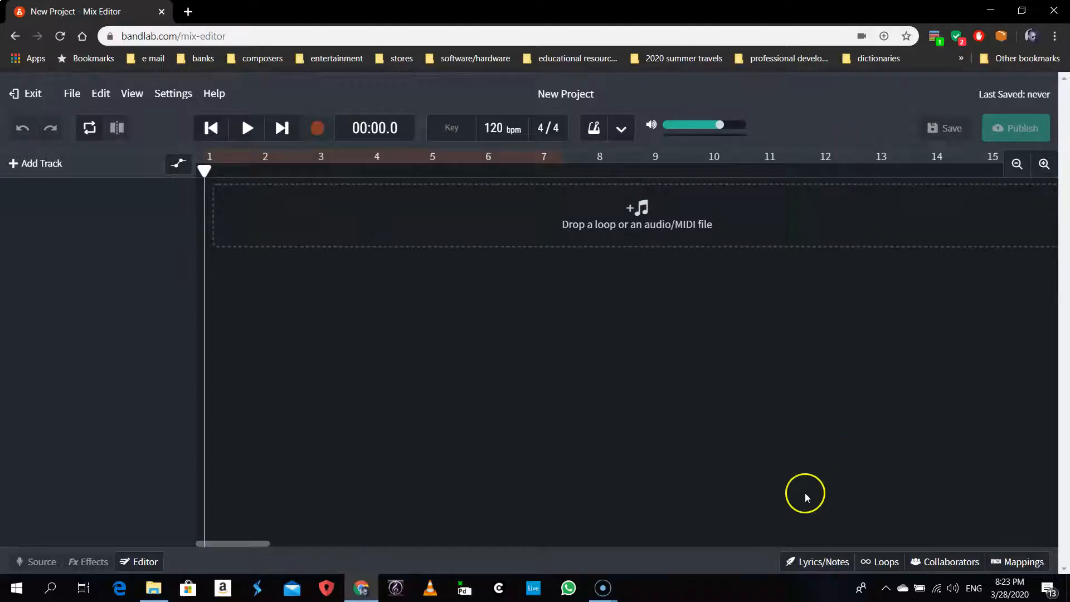
Step: Reopen the loop browser and preview the loops Roots & Dub Drum Dub 01, 02, 03 and 04
click(886, 561)
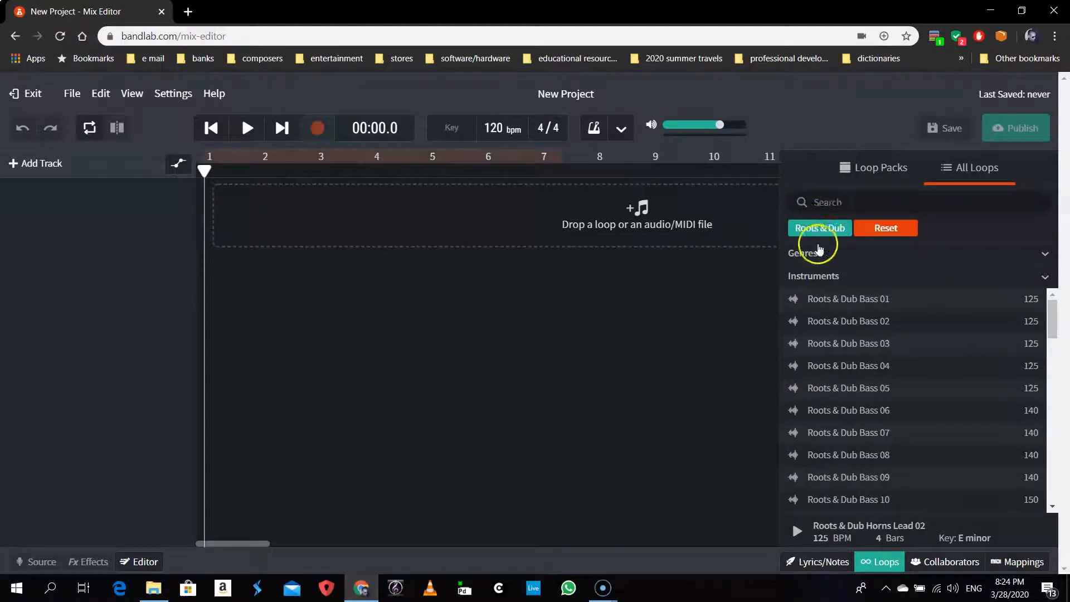
scroll(940, 377, down, 3)
scroll(941, 377, up, 3)
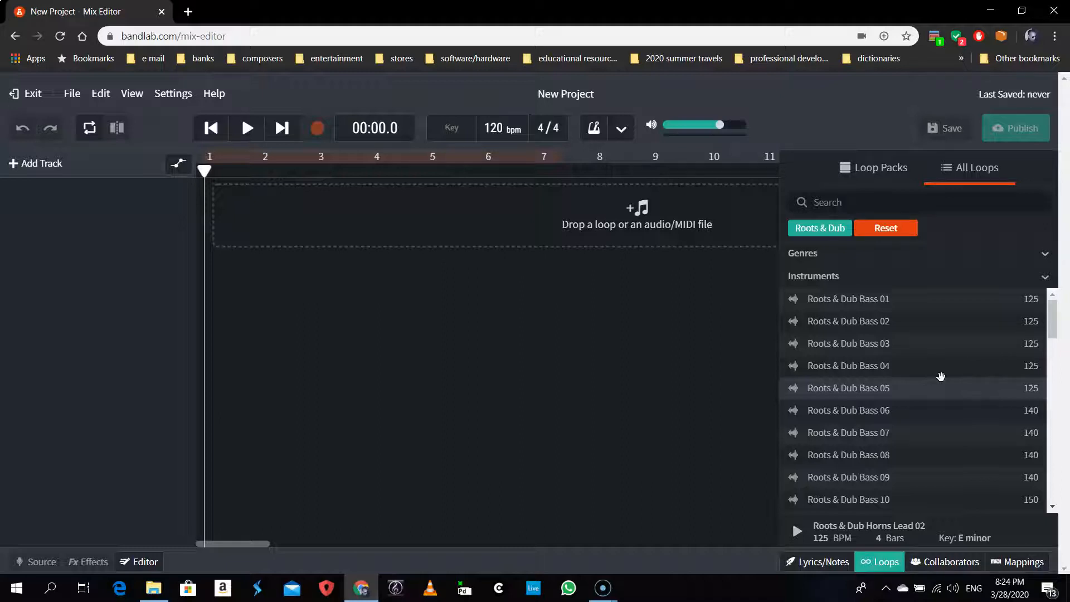
scroll(940, 376, down, 3)
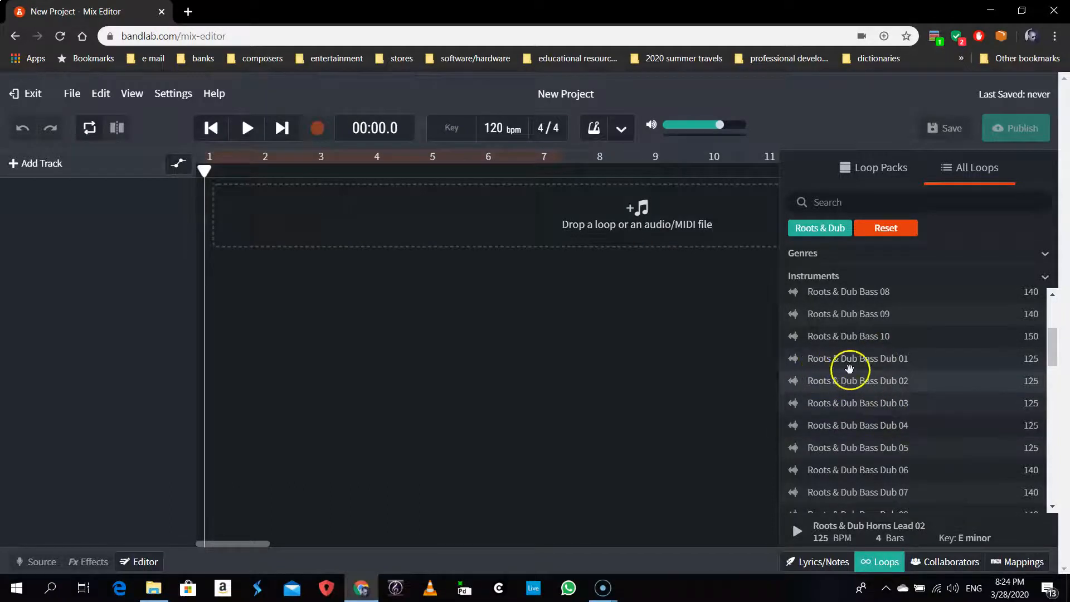
scroll(863, 430, down, 6)
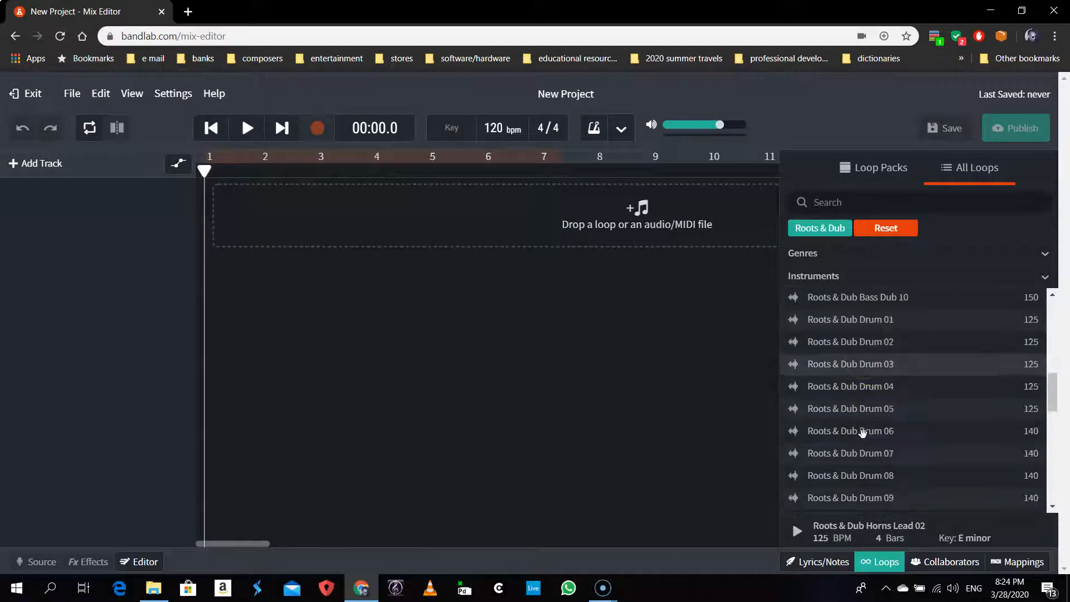
scroll(862, 433, down, 4)
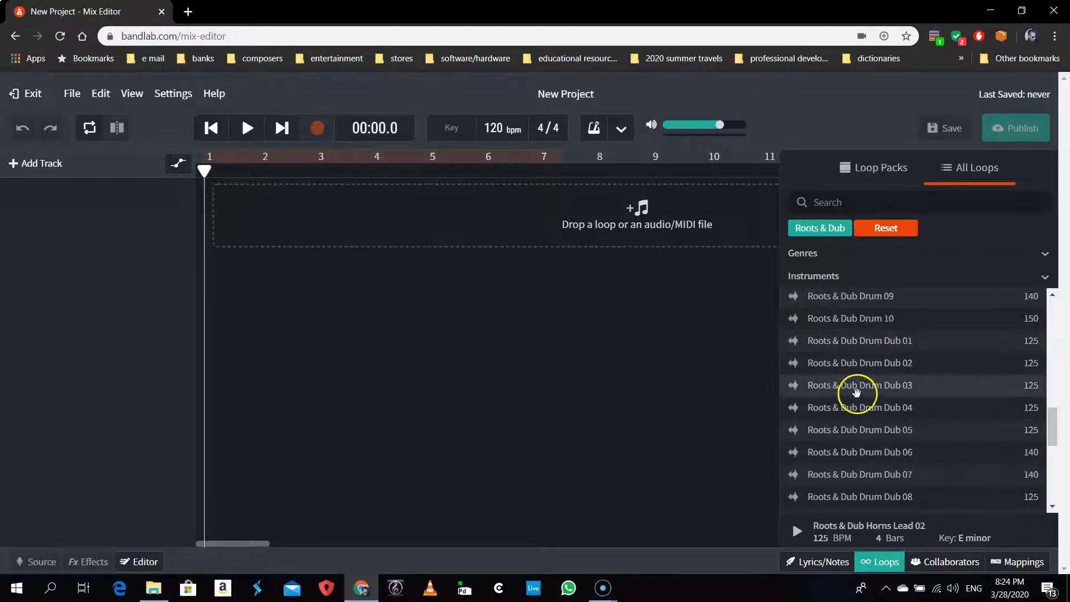
click(876, 344)
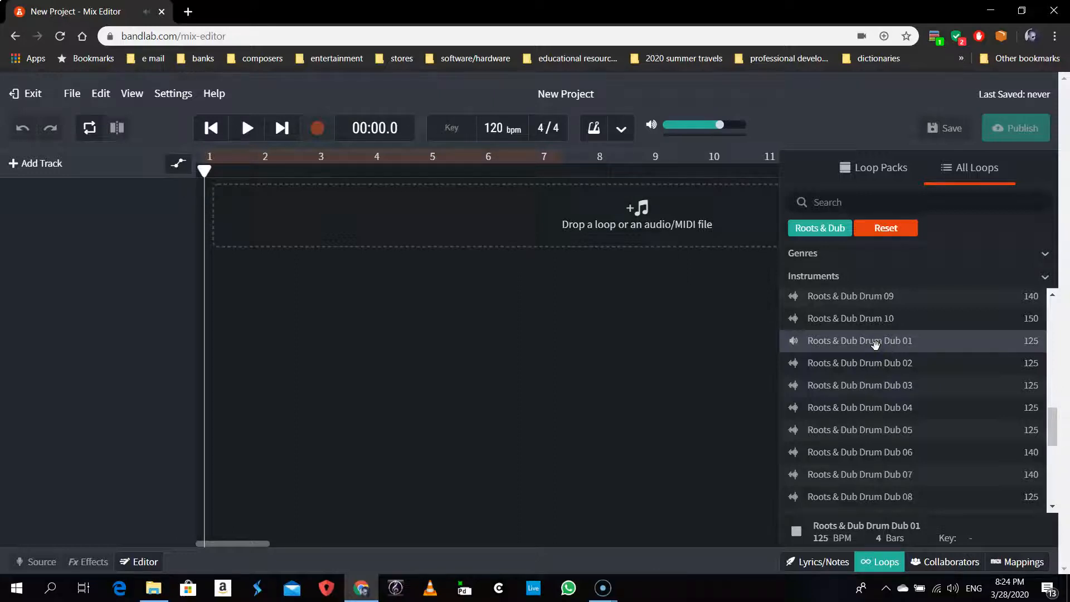
click(868, 365)
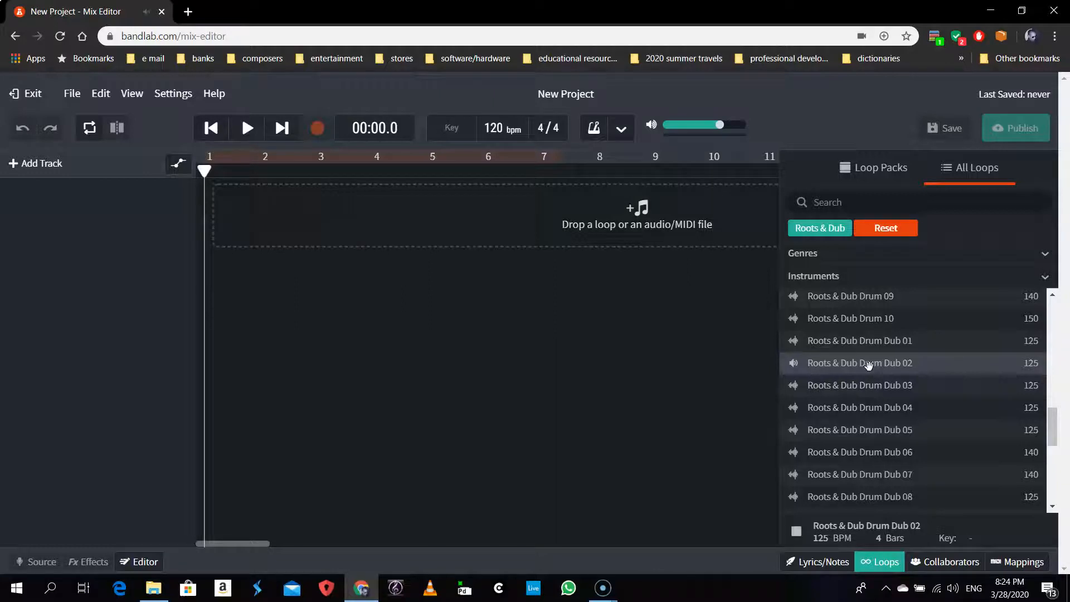
click(865, 383)
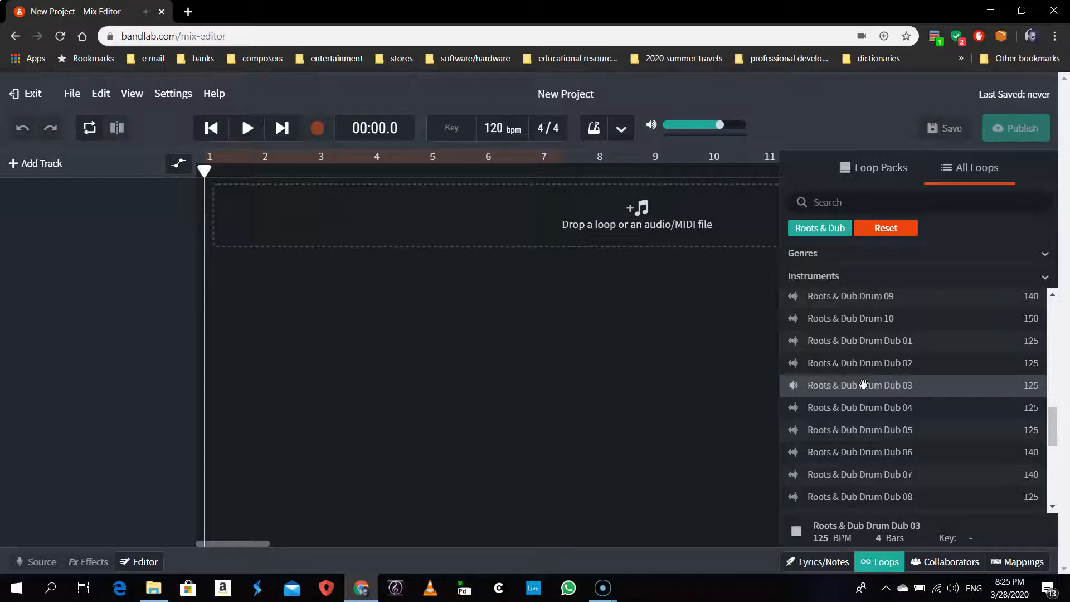
click(860, 408)
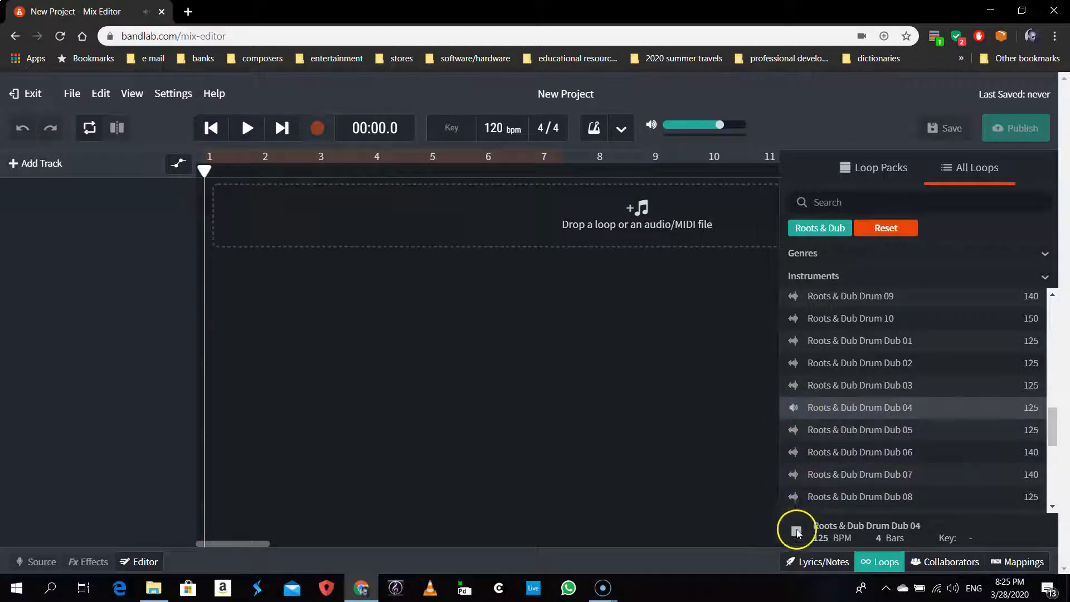
click(796, 532)
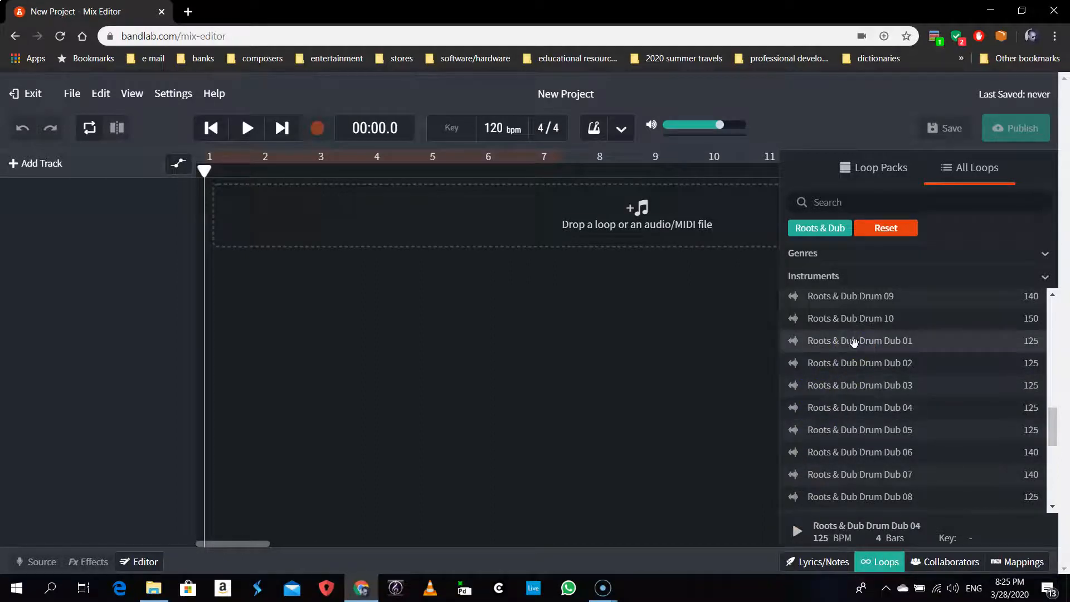
Step: Add the Roots & Dub Drum Dub 01 loop as a new track and align its start with bar 1
drag(855, 342, 246, 200)
click(261, 198)
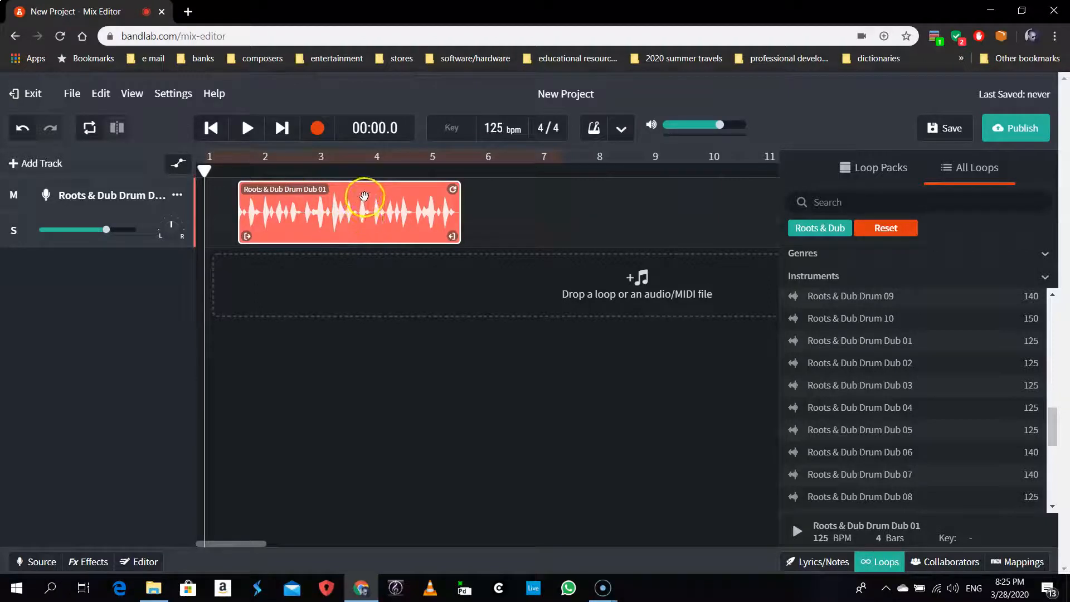
drag(364, 198, 324, 203)
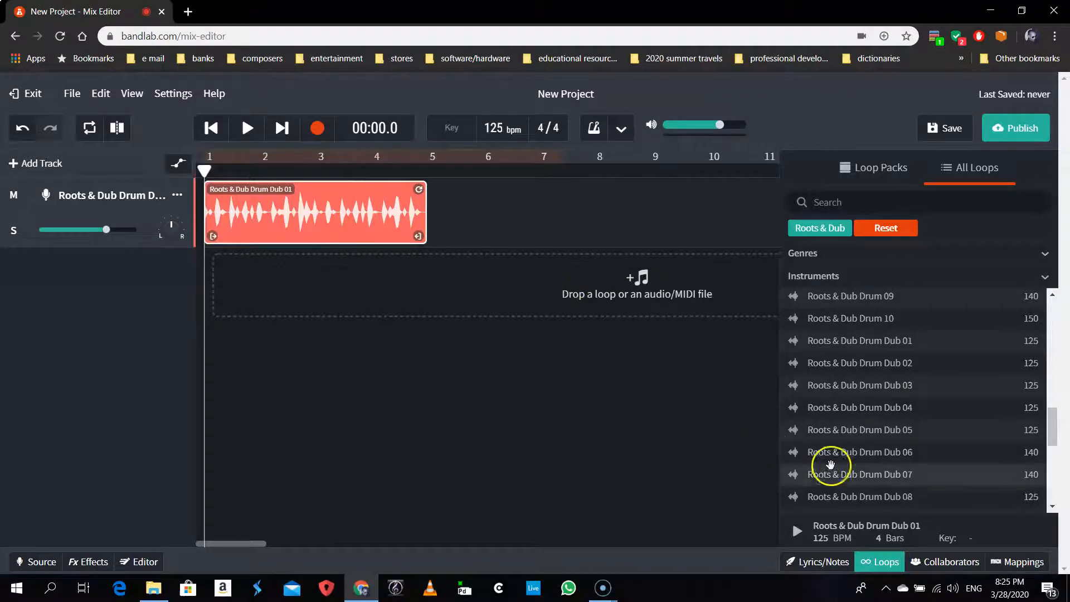
Step: Hide the loop browser and extend the drum loop so it repeats from bar 1 up to bar 17
click(877, 564)
click(764, 311)
click(545, 189)
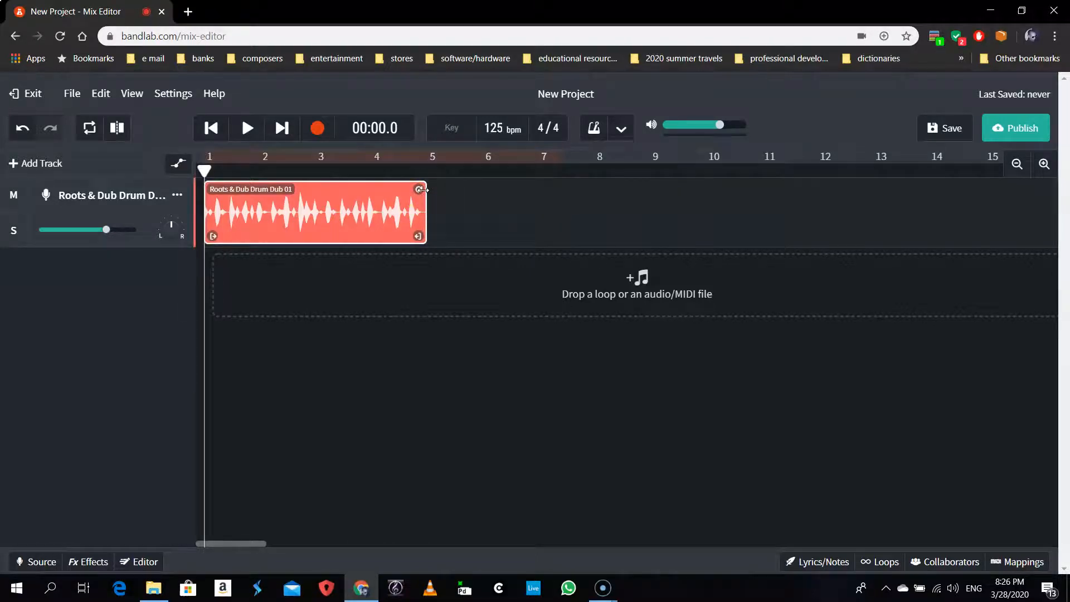
drag(422, 190, 956, 199)
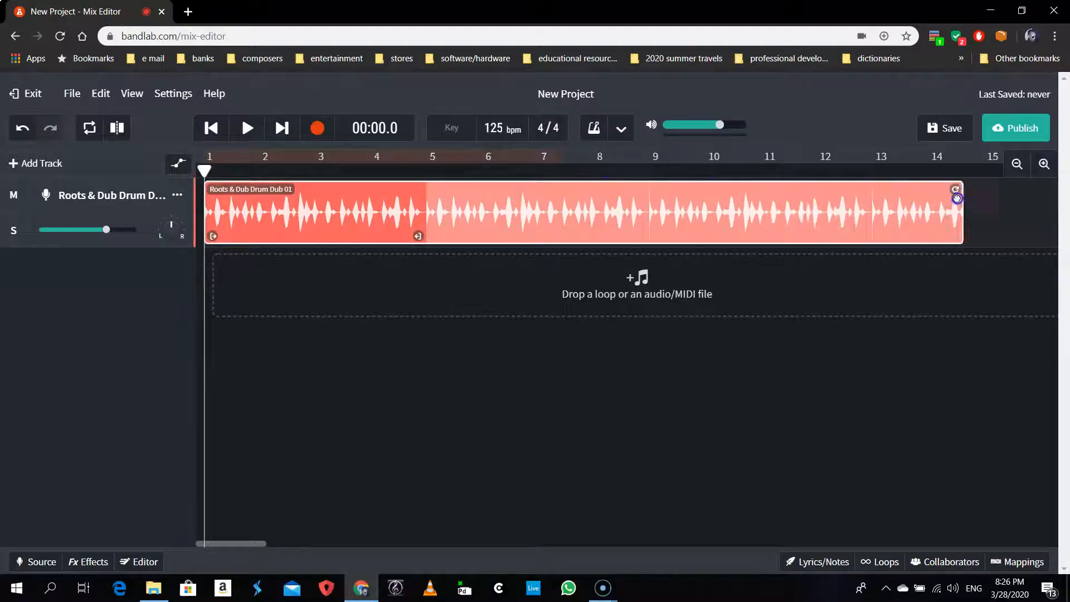
scroll(959, 199, right, 5)
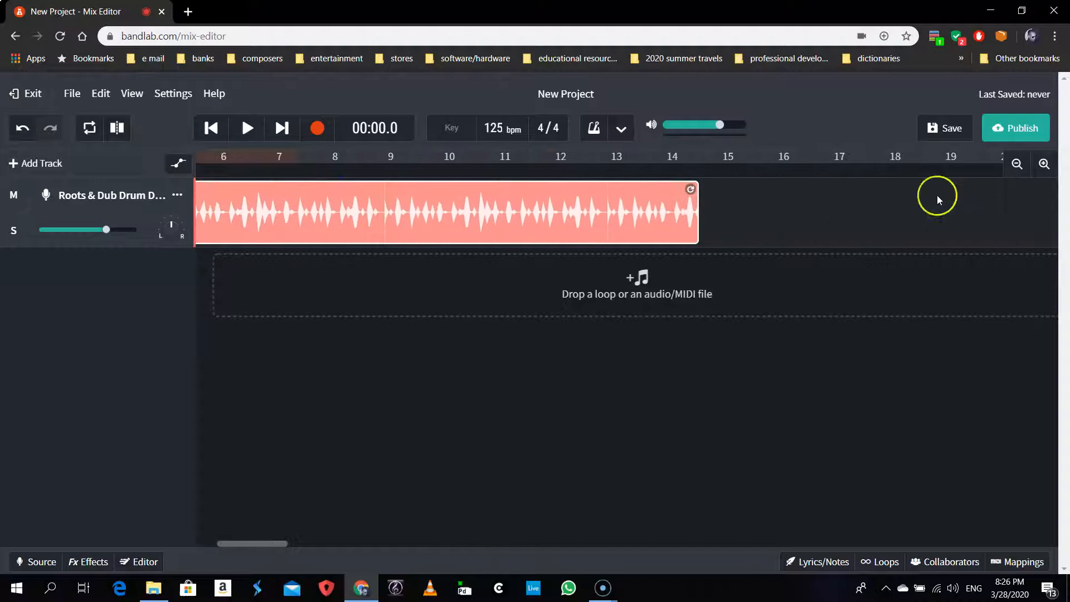
drag(691, 189, 824, 191)
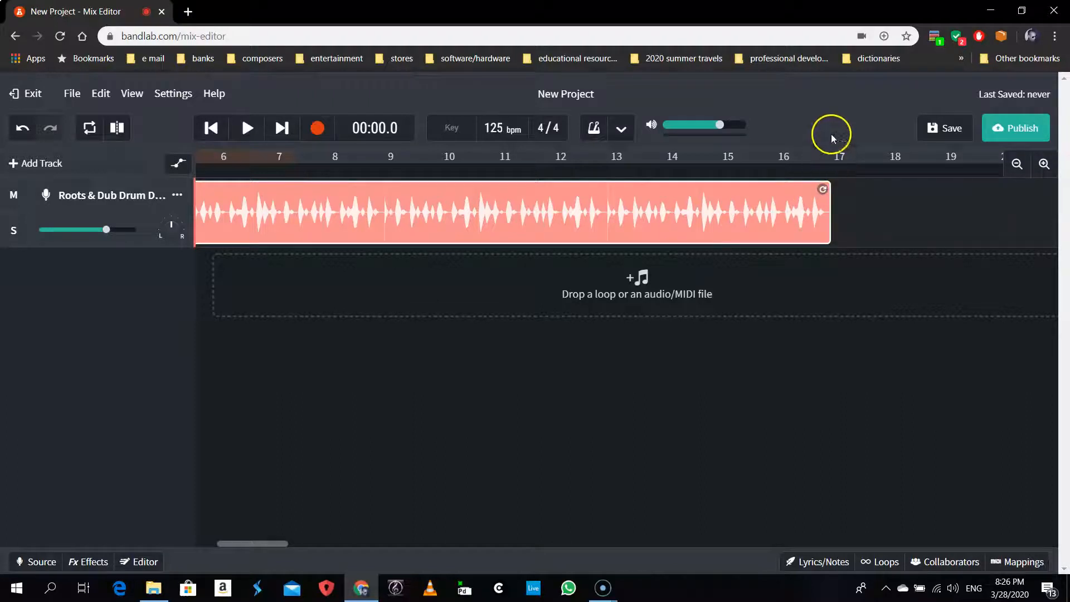
click(1044, 165)
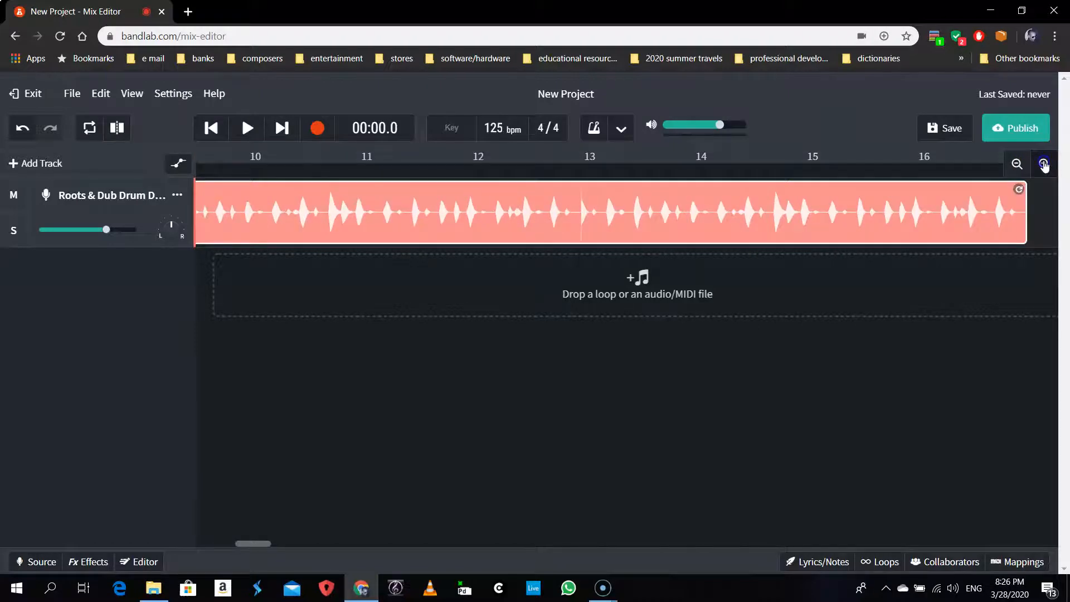
Step: Extend the end of the drum loop slightly past bar 17, and trim it back to end at bar 17
click(1044, 166)
scroll(816, 368, right, 11)
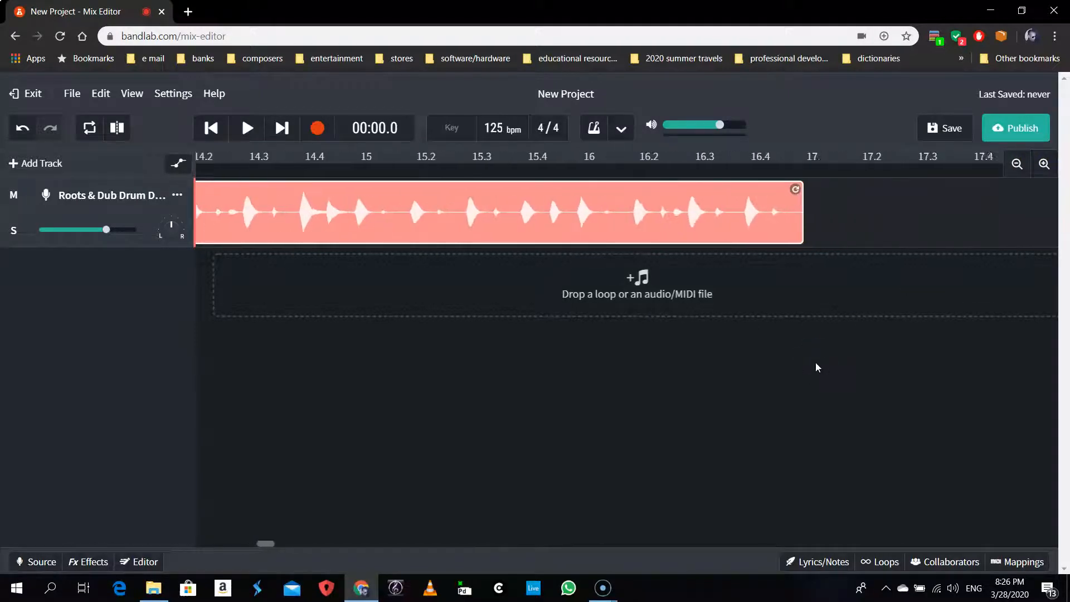
scroll(817, 367, right, 1)
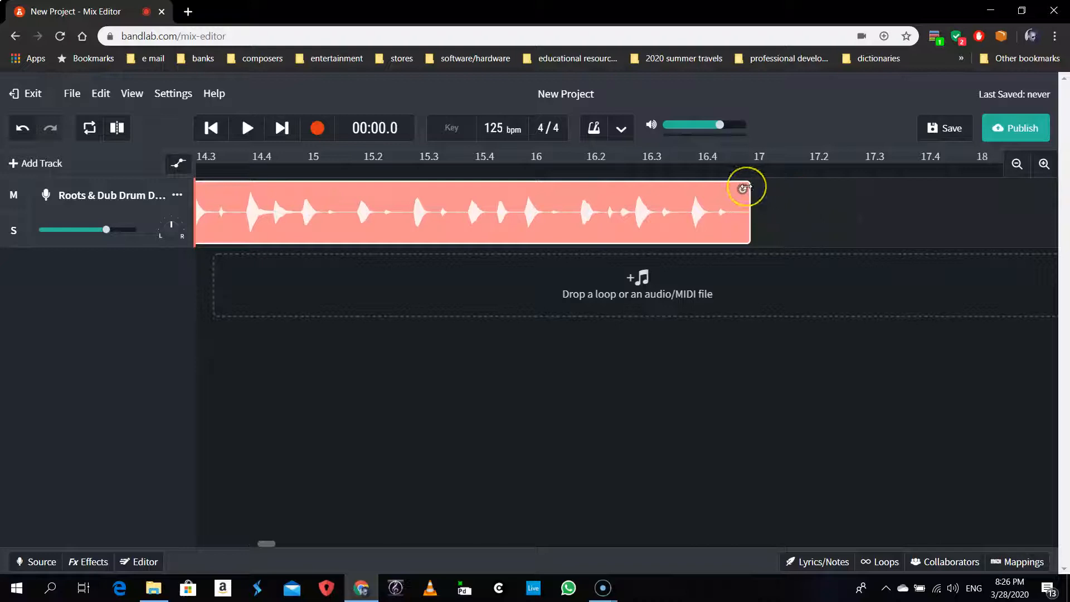
mouse_move(745, 188)
mouse_down()
mouse_move(707, 190)
mouse_move(764, 191)
mouse_up()
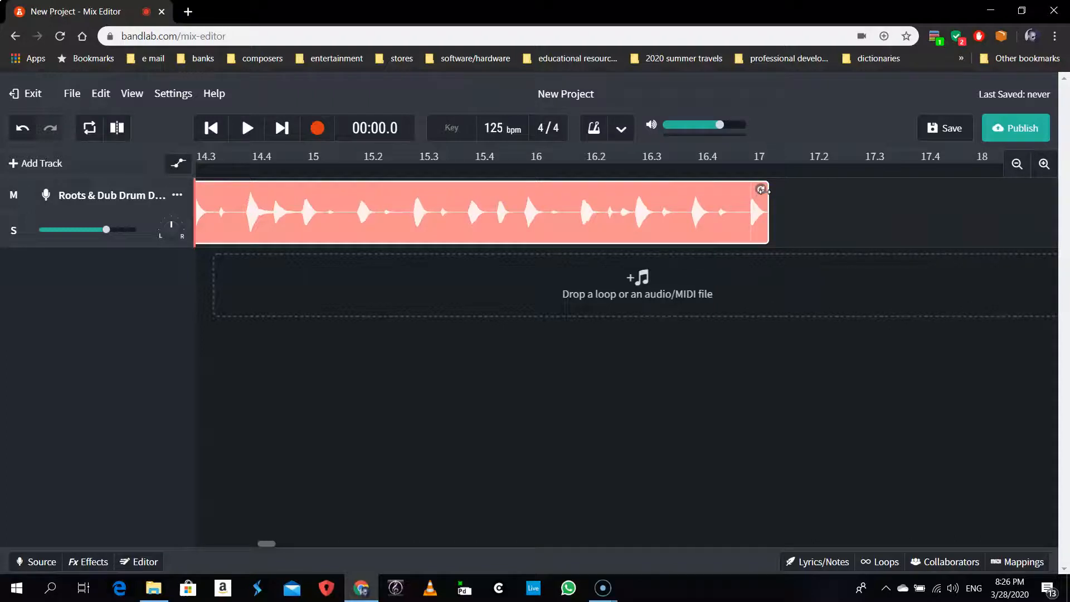
drag(764, 192, 747, 194)
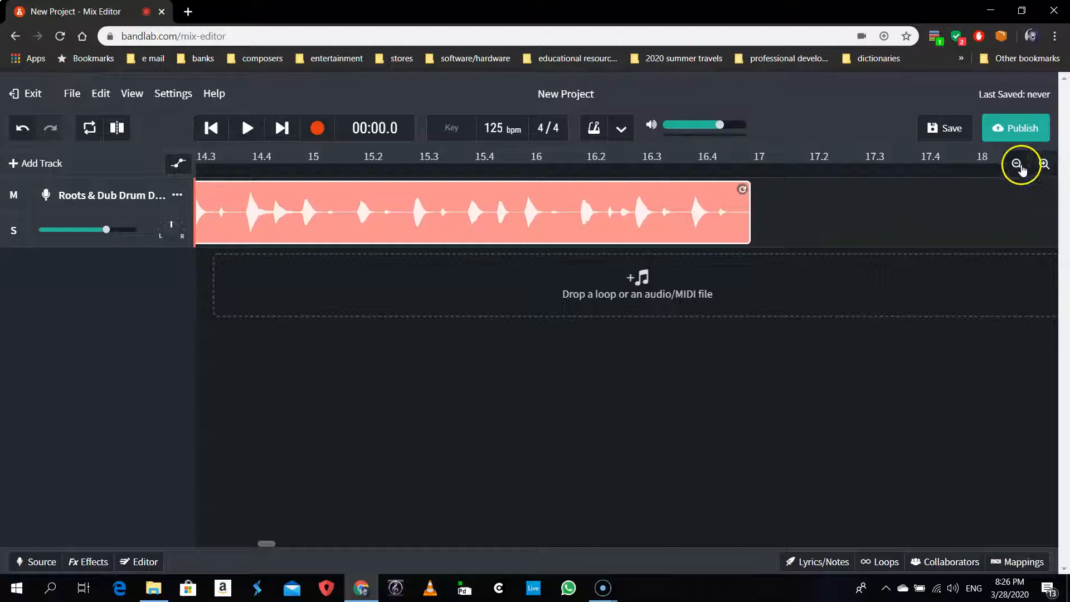
Step: Examine the repeated drum loop along the timeline, from its end at bar 17 back to bar 1
click(1016, 165)
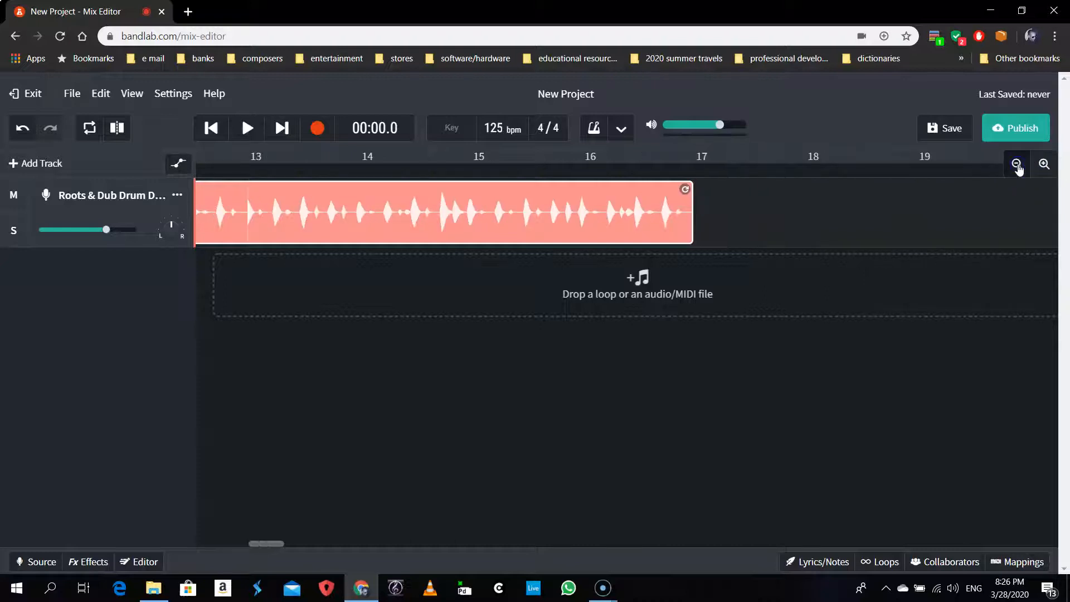
click(1016, 165)
scroll(761, 250, up, 5)
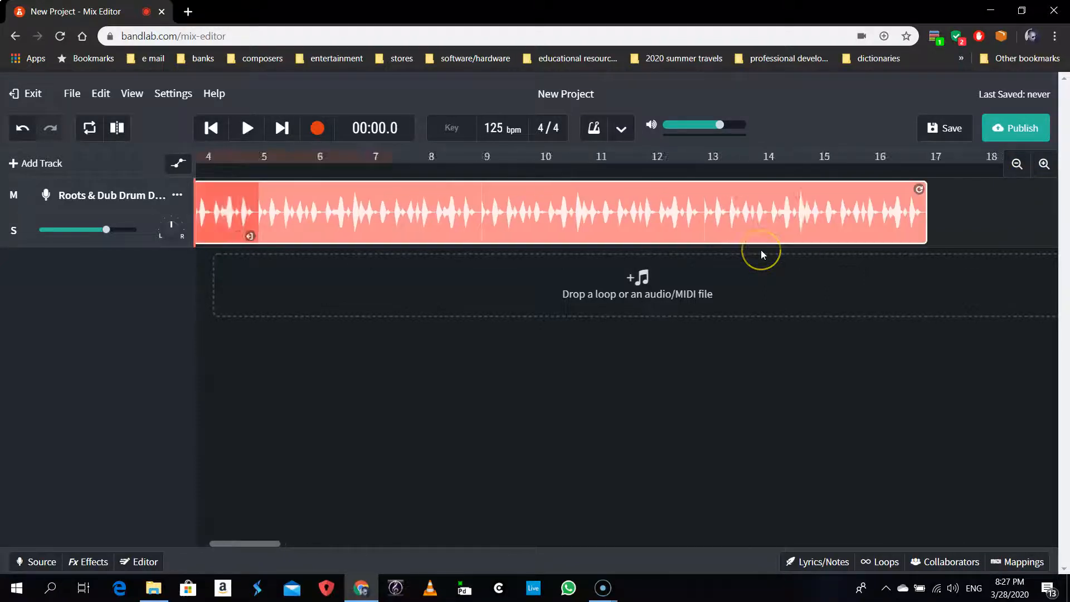
scroll(760, 249, left, 3)
scroll(832, 203, right, 3)
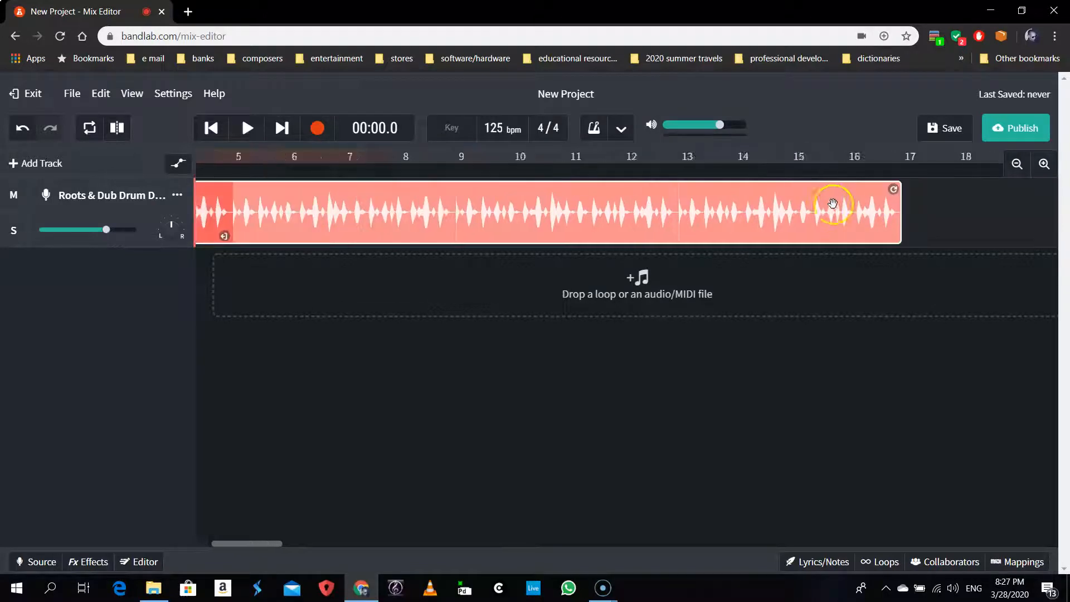
scroll(832, 203, right, 5)
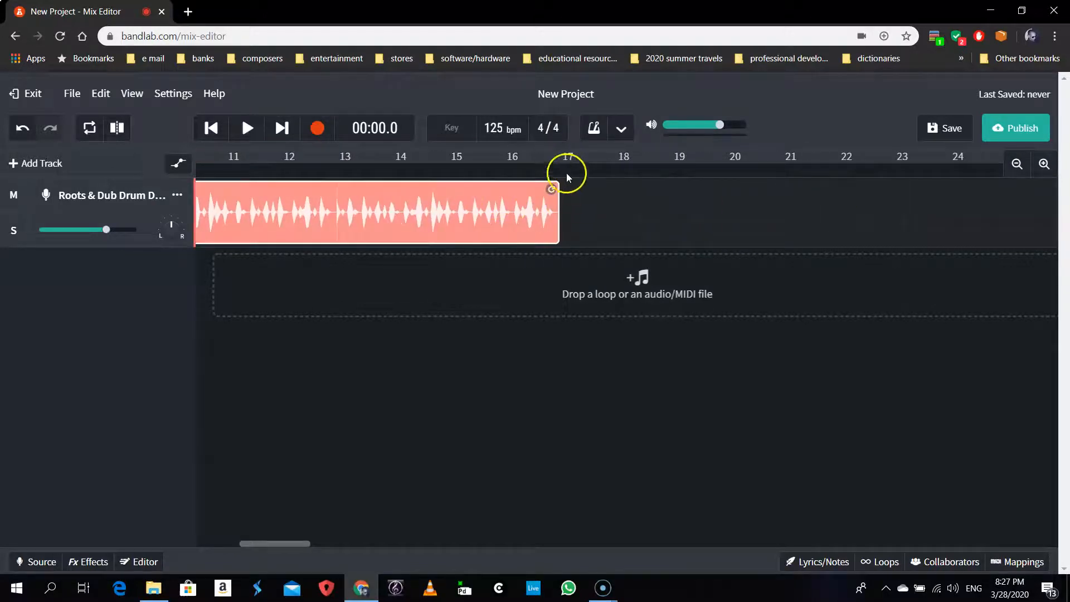
scroll(561, 192, left, 5)
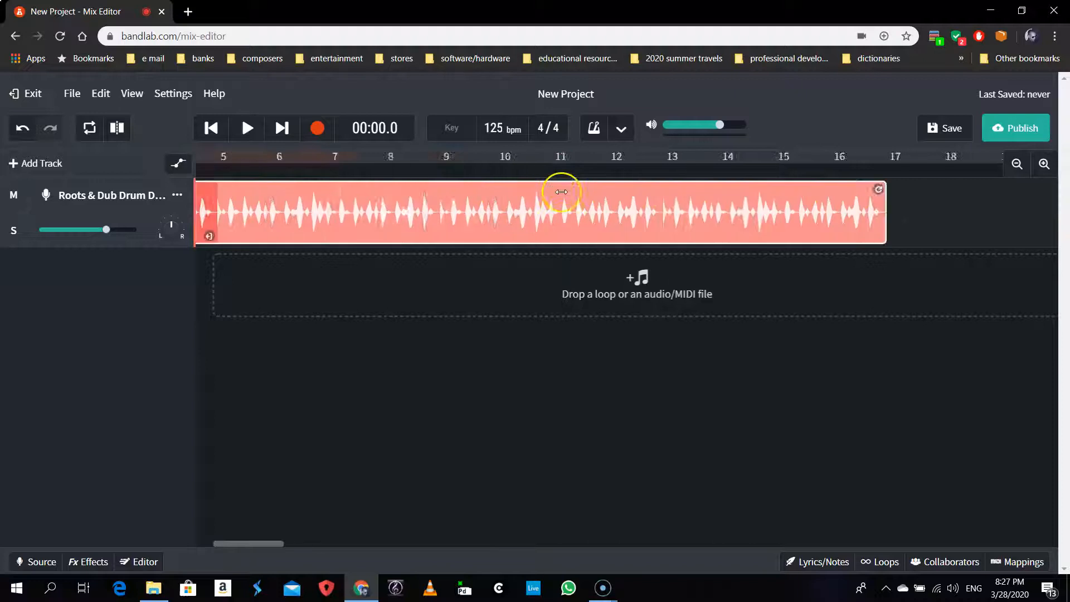
scroll(561, 191, left, 3)
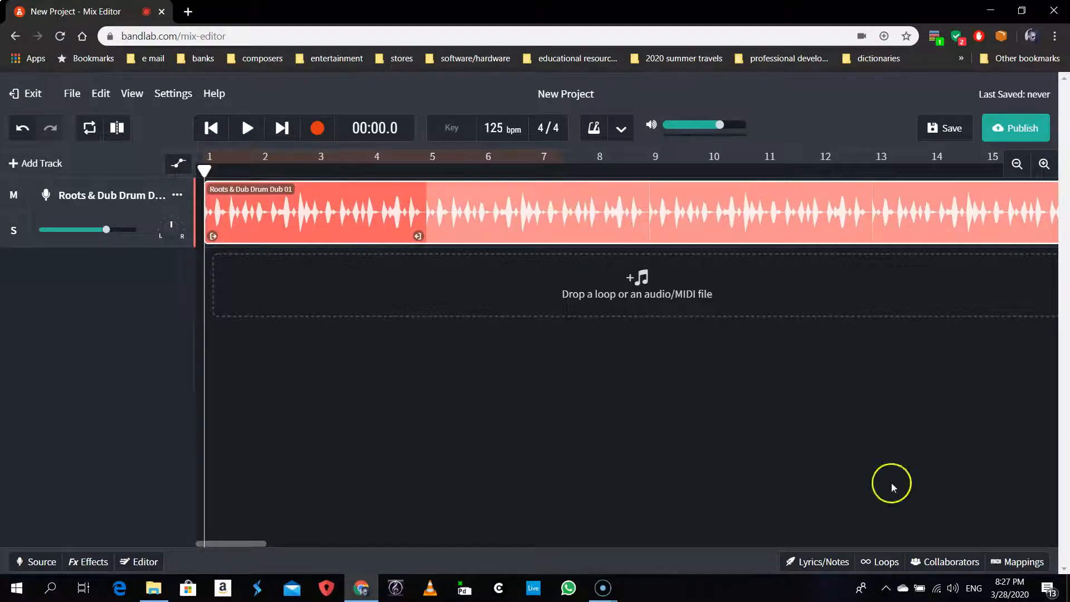
Step: Preview the Roots & Dub Bass 01 loop and add it as a new track starting at bar 1
click(886, 561)
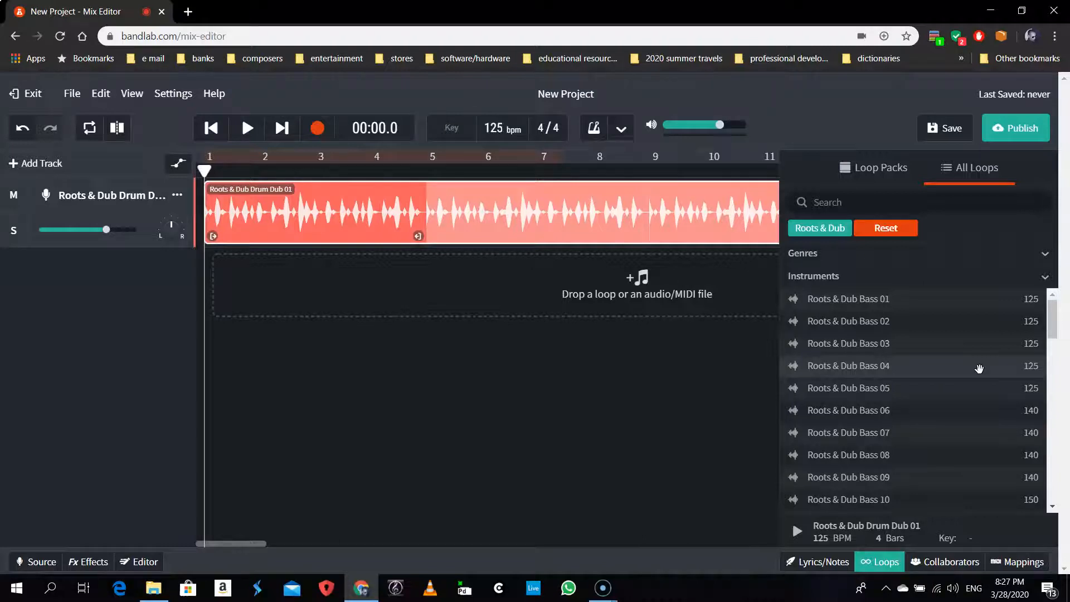
click(877, 301)
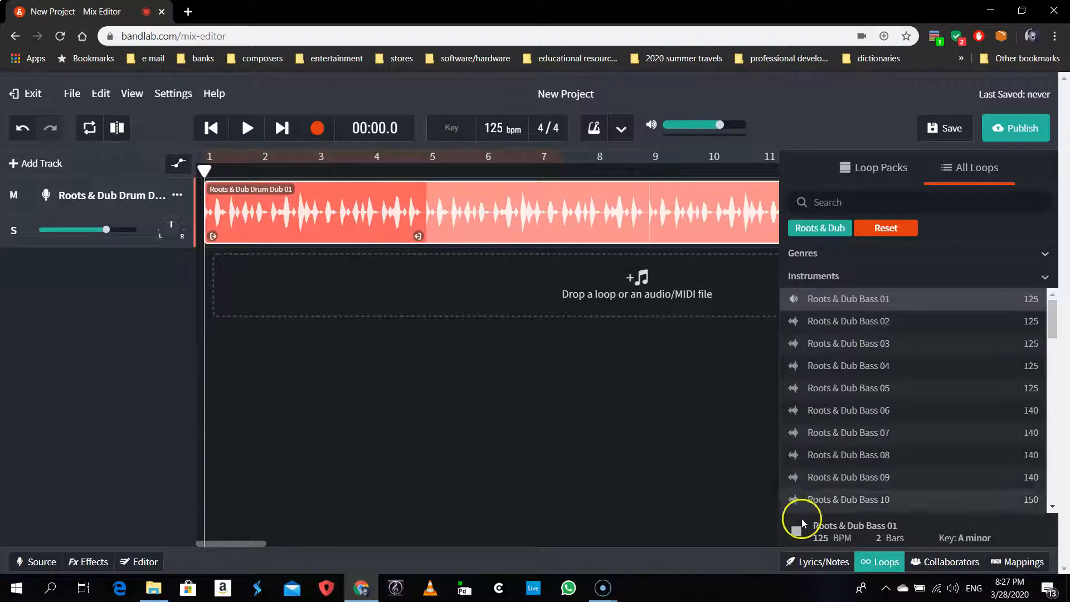
click(797, 532)
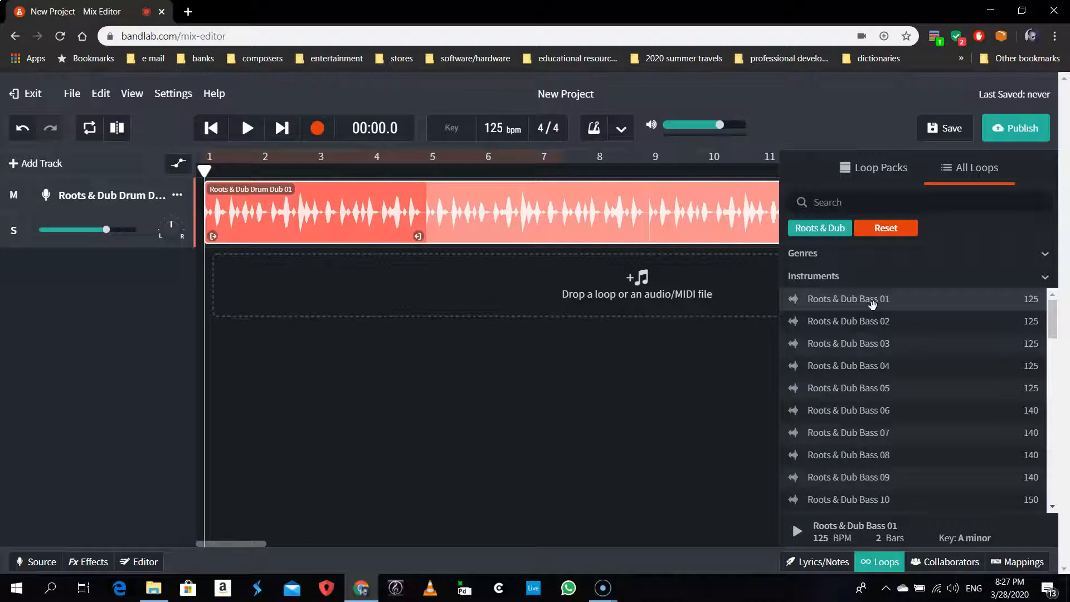
drag(873, 305, 249, 271)
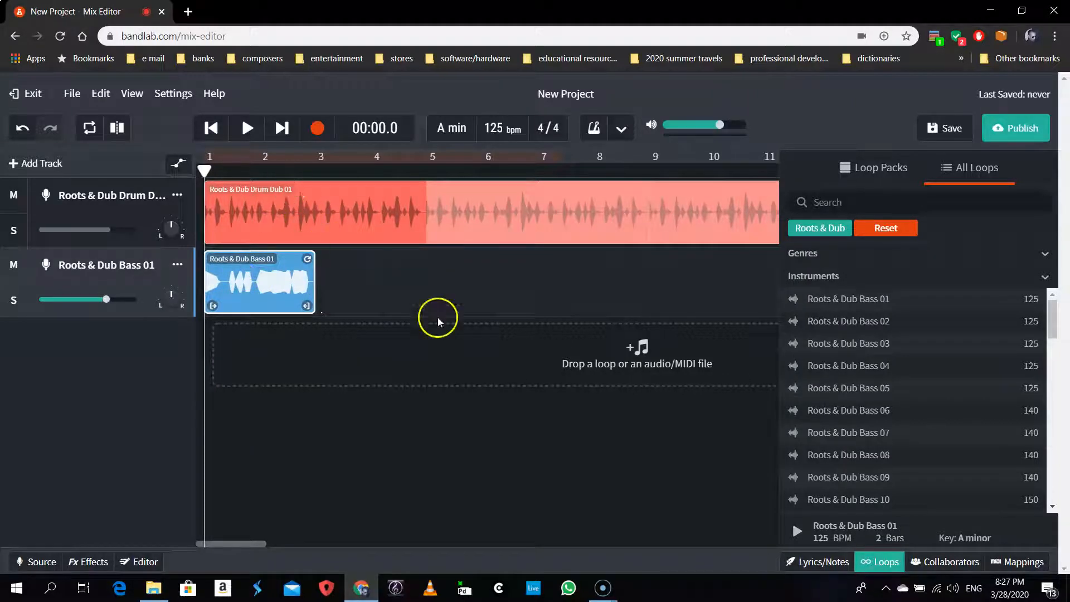
Step: Hide the loop browser and extend the bass loop so it repeats up to bar 17, level with the drum loop
click(878, 561)
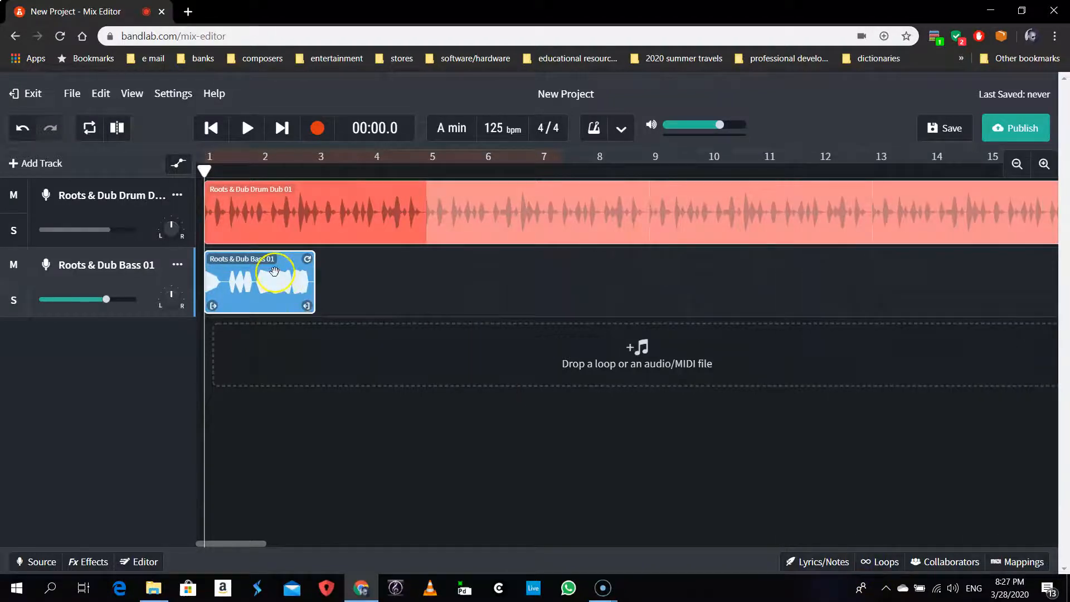
drag(307, 258, 983, 252)
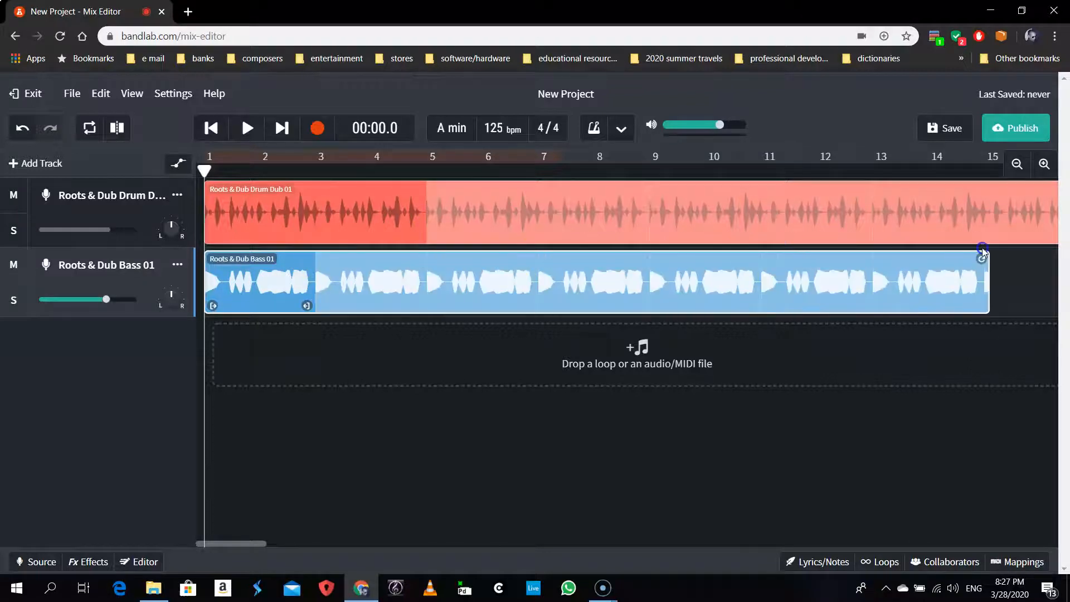
scroll(861, 249, right, 4)
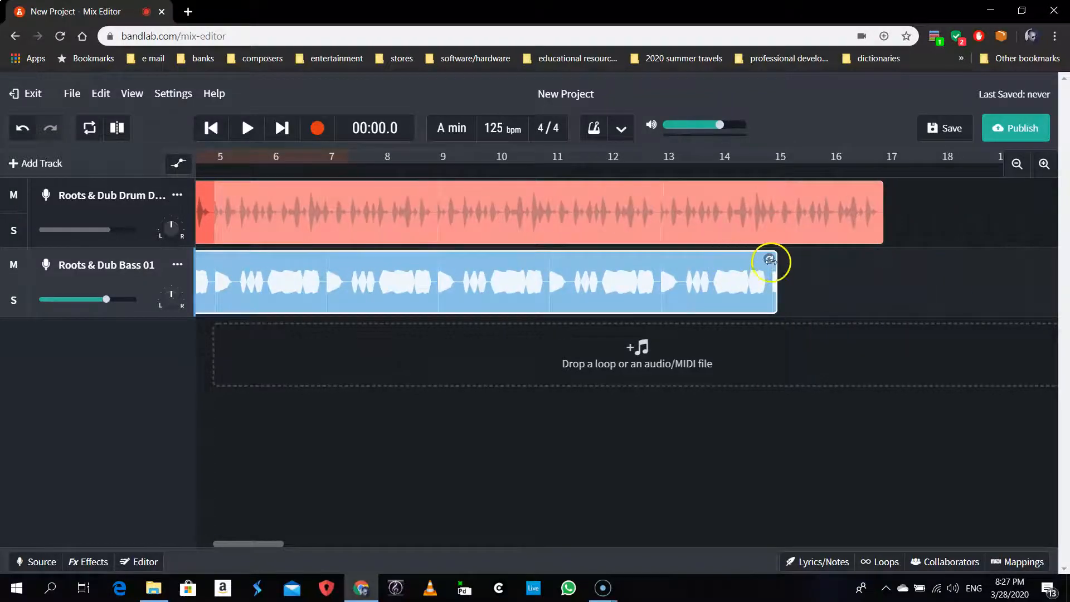
drag(776, 261, 871, 268)
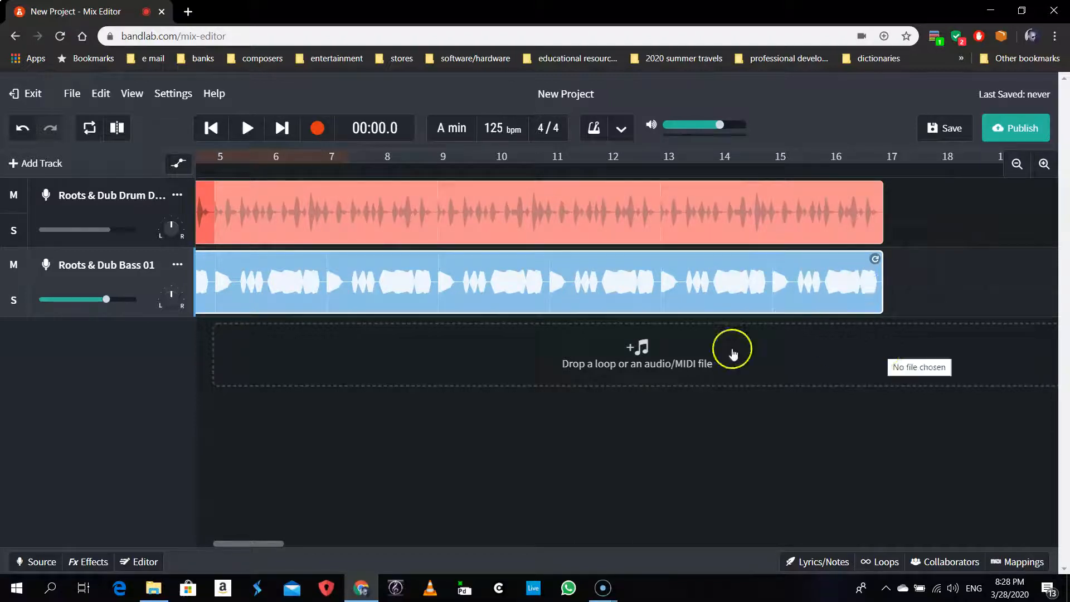
scroll(581, 368, left, 4)
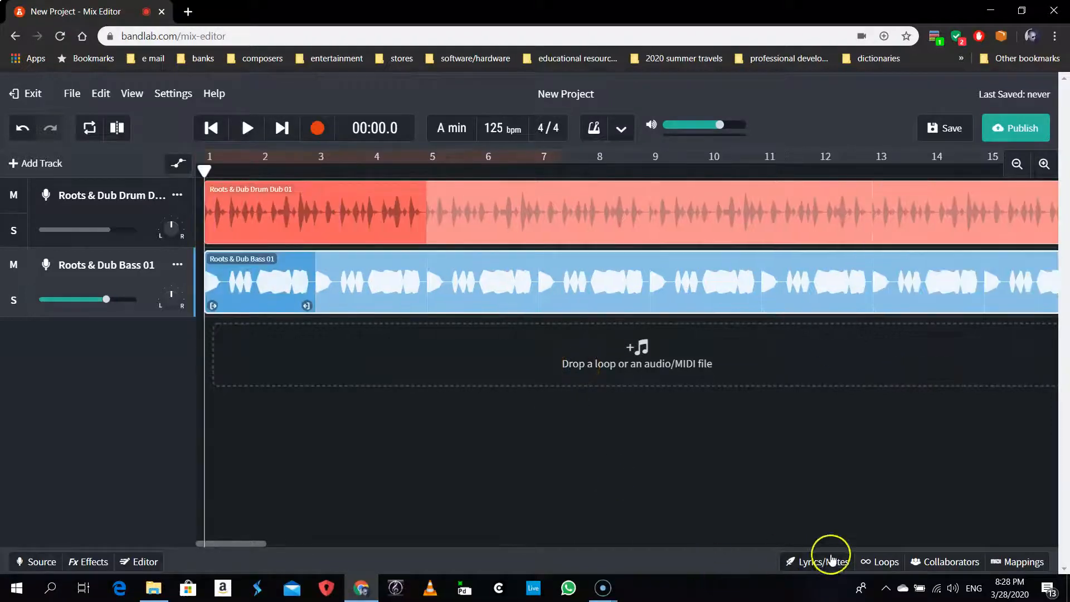
Step: Reopen the loop browser, look through the Roots & Dub loops for the Skank loops and preview Roots & Dub Skank 03
click(869, 563)
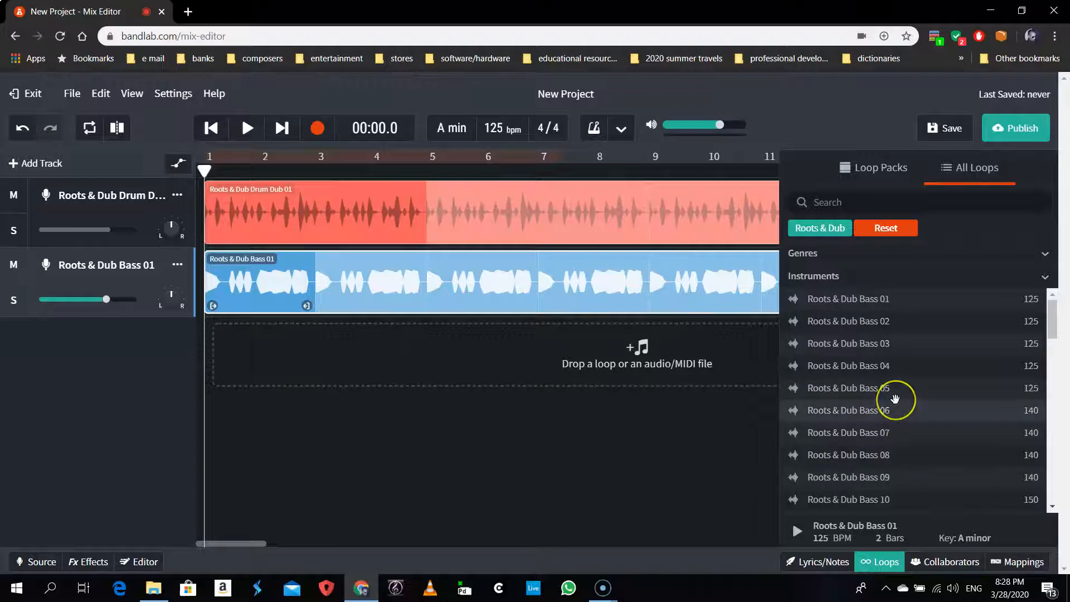
scroll(891, 401, down, 5)
scroll(895, 398, down, 5)
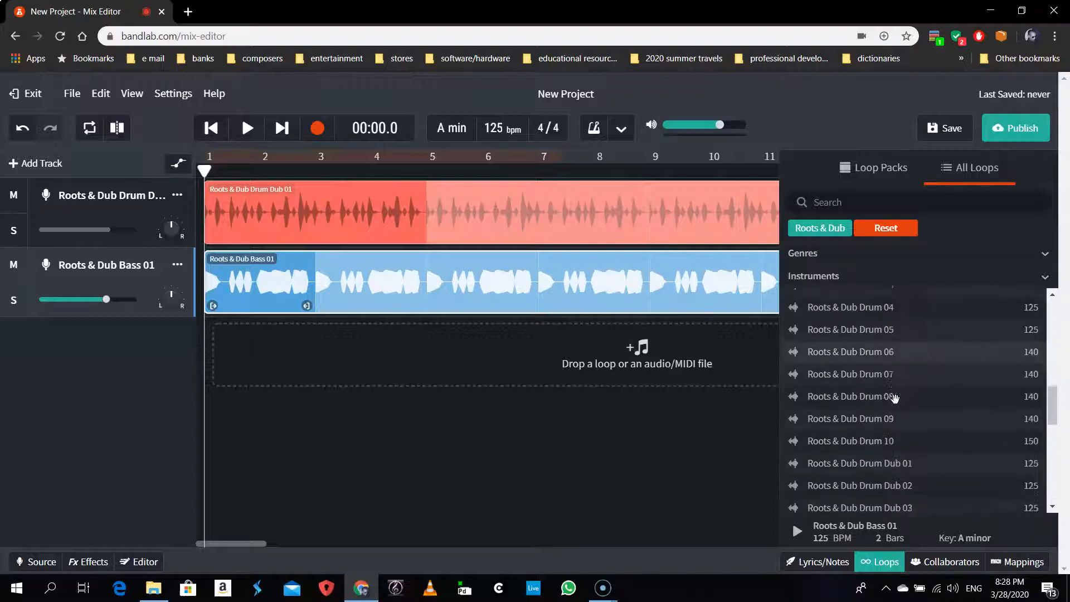
scroll(895, 397, down, 5)
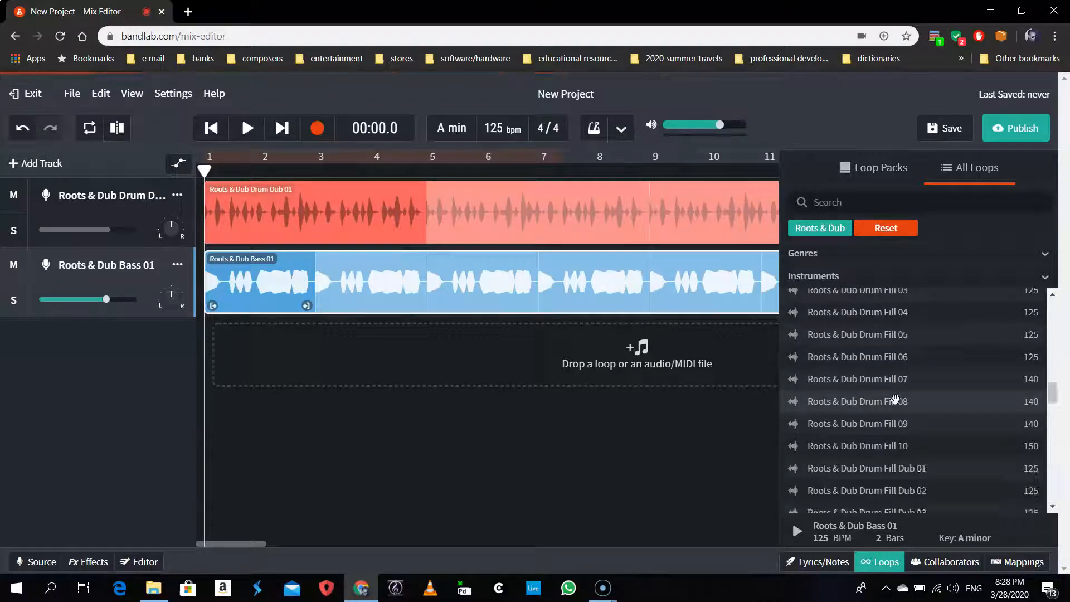
scroll(895, 397, down, 5)
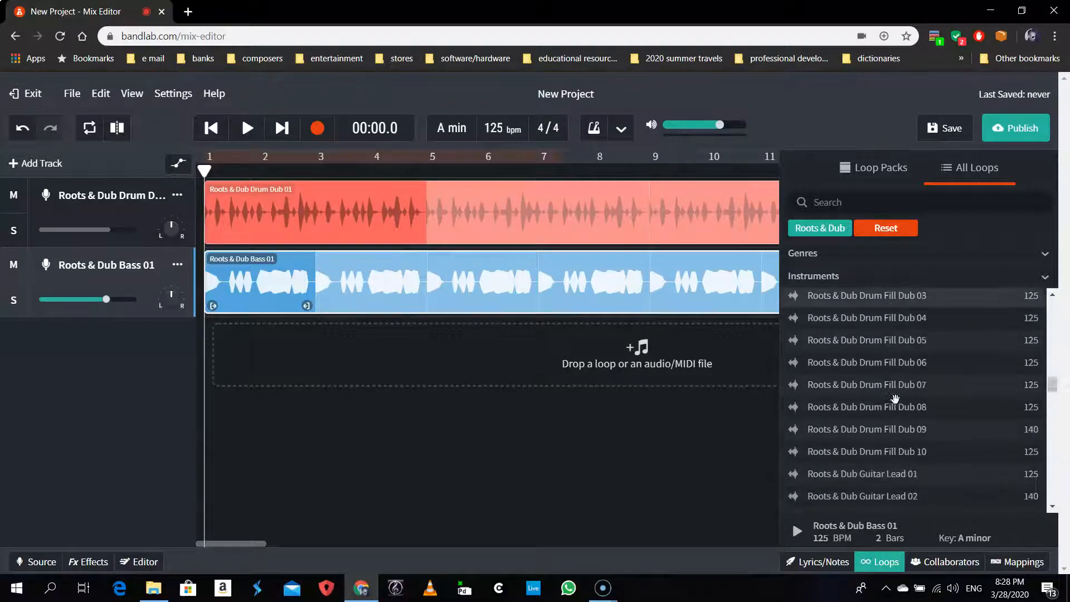
scroll(895, 398, down, 1)
scroll(895, 398, down, 6)
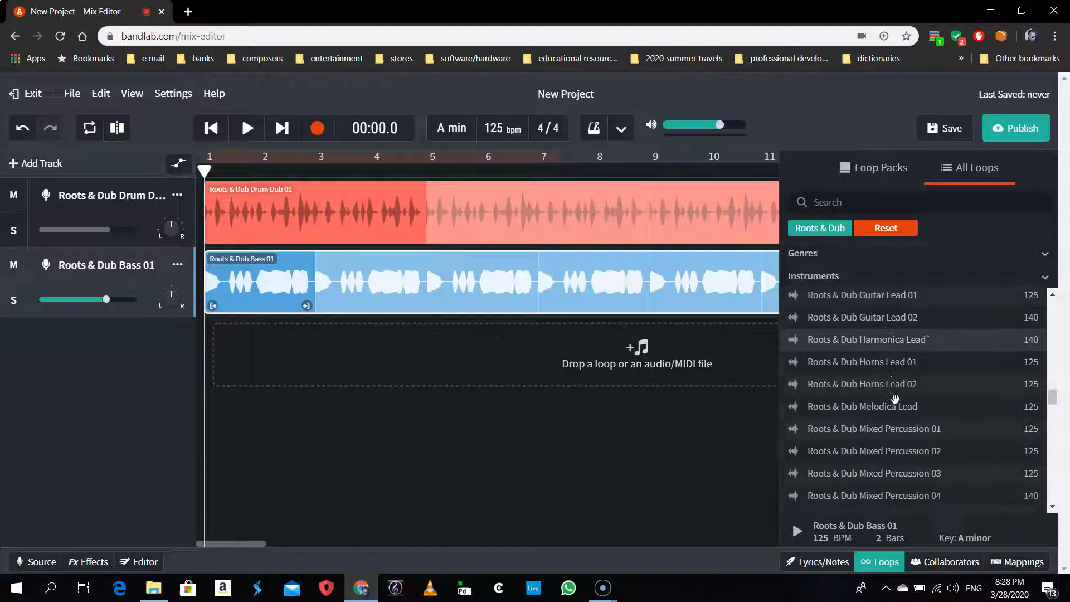
scroll(894, 398, down, 4)
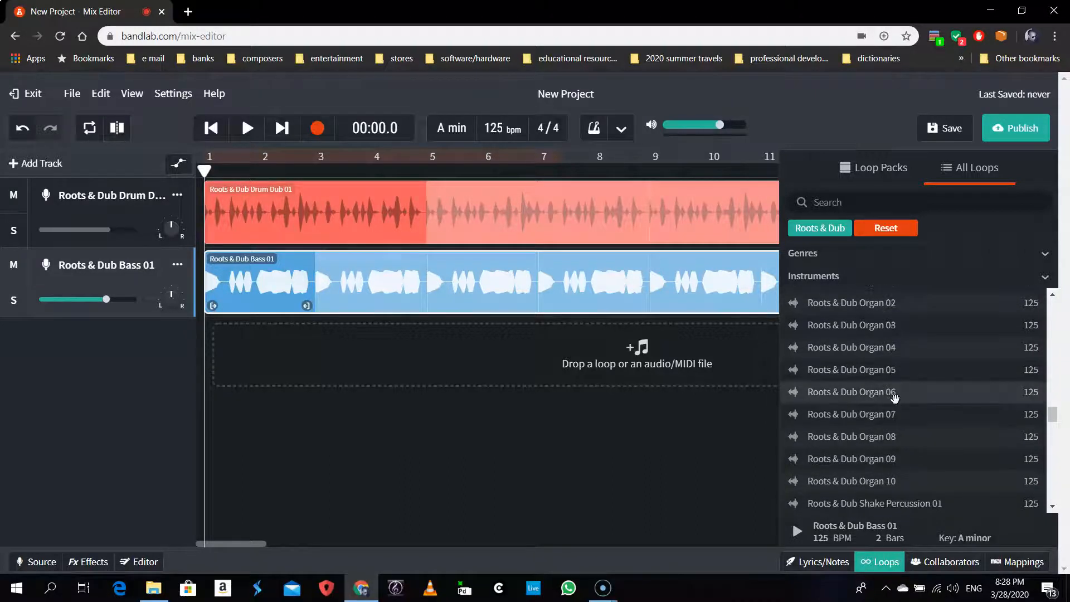
scroll(895, 397, down, 5)
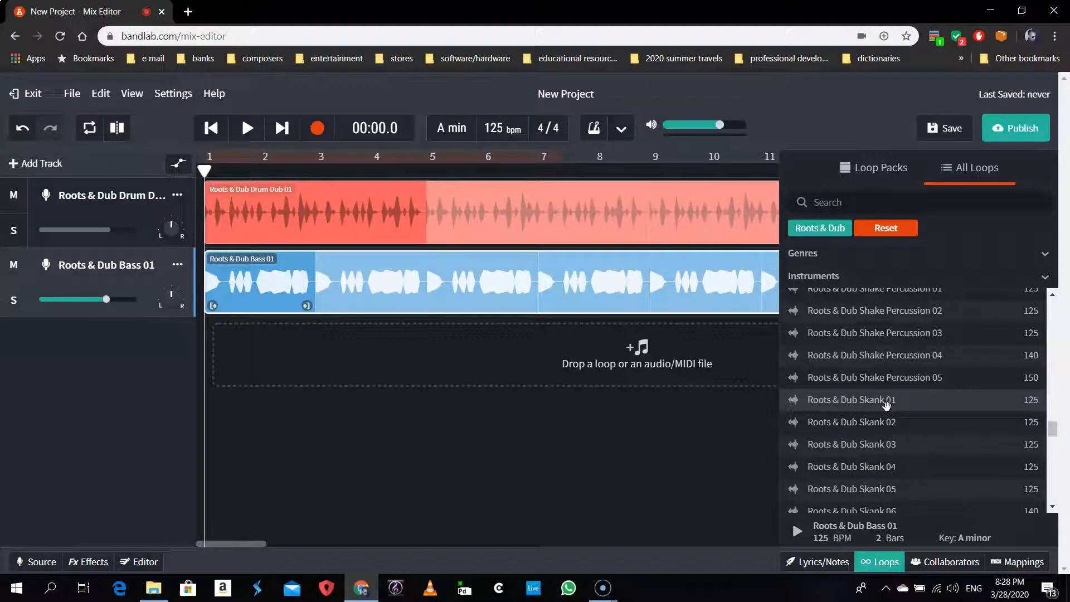
click(877, 448)
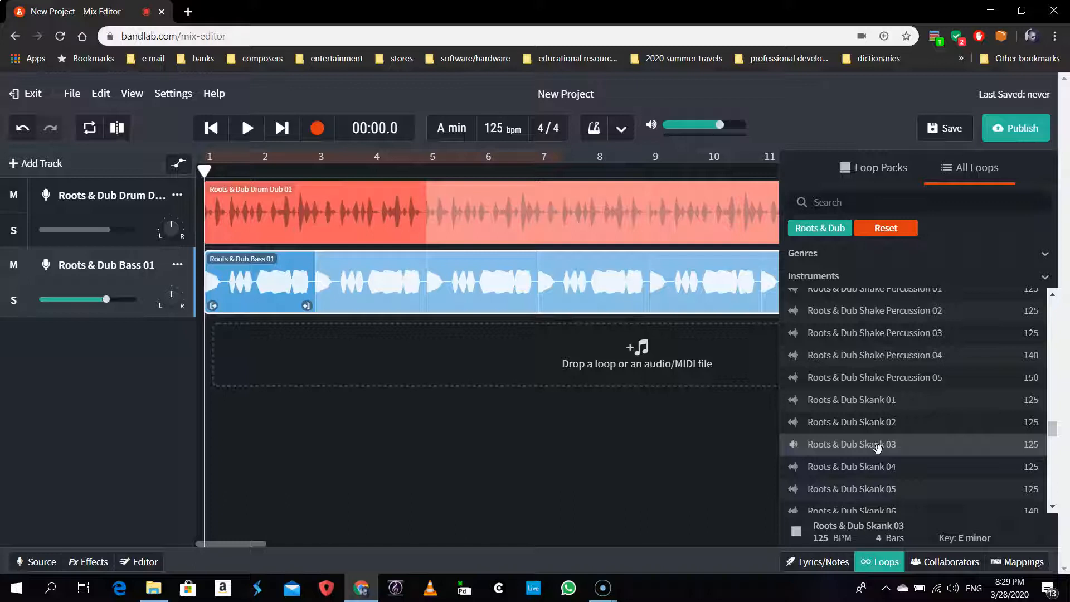
click(796, 531)
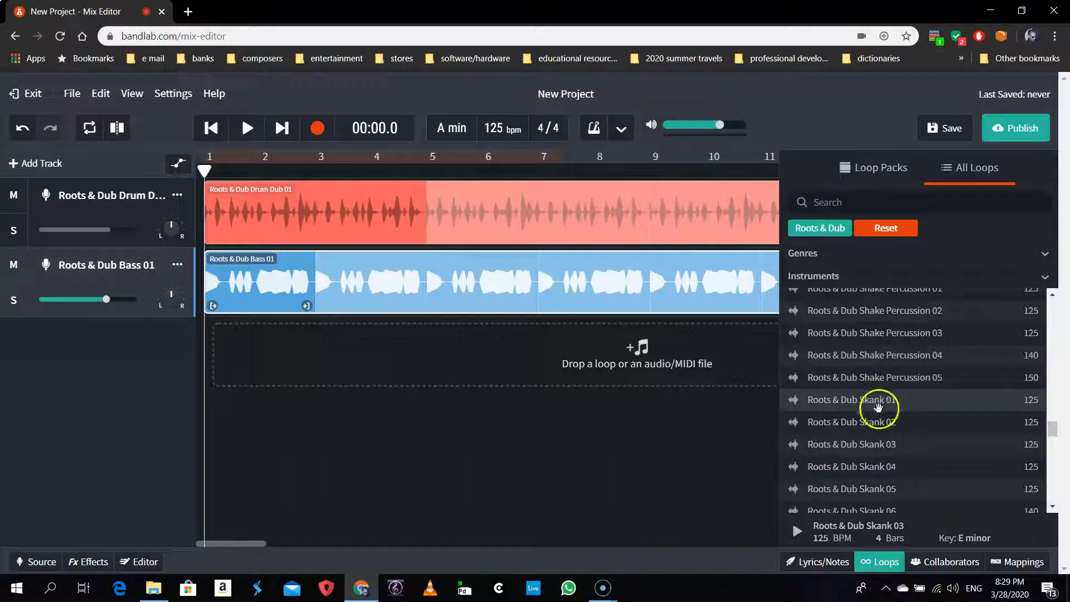
Step: Add the Roots & Dub Skank 01 loop as a new track at bar 1 and extend it to repeat up to bar 17
drag(885, 398, 248, 333)
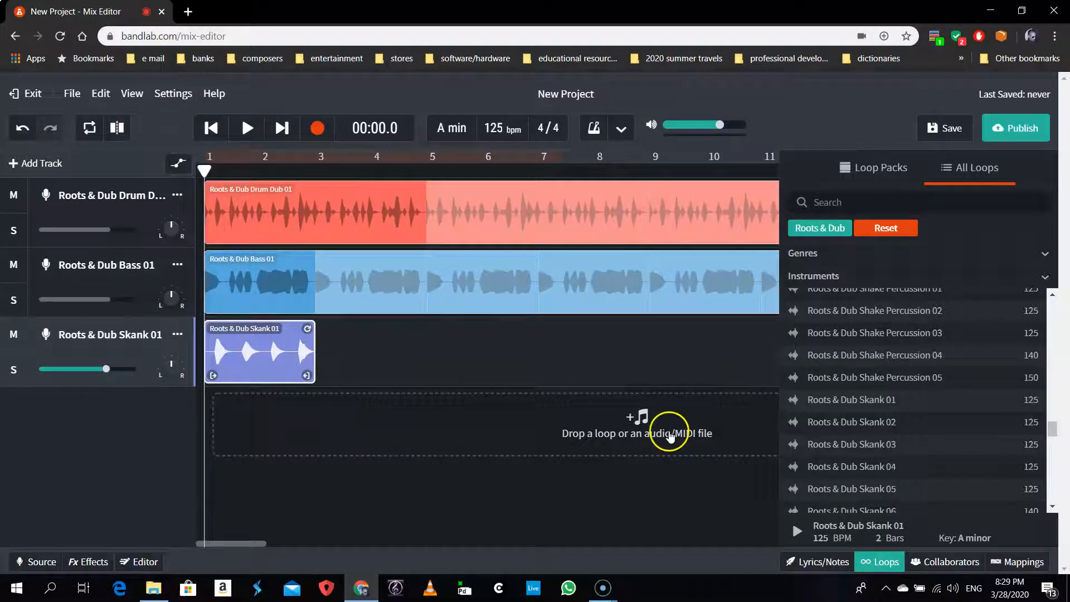
click(882, 556)
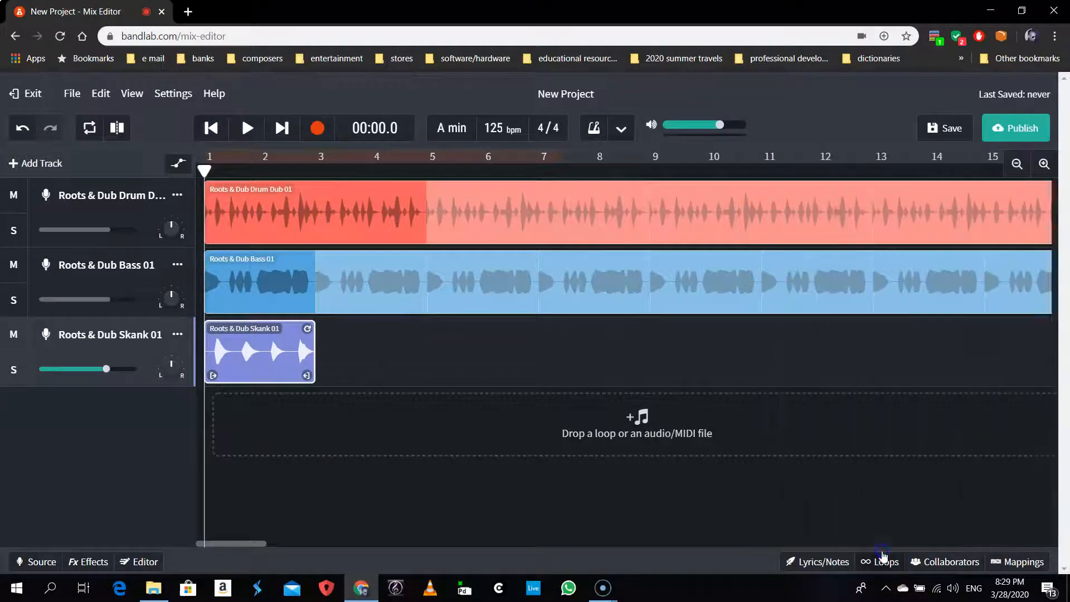
drag(305, 329, 834, 337)
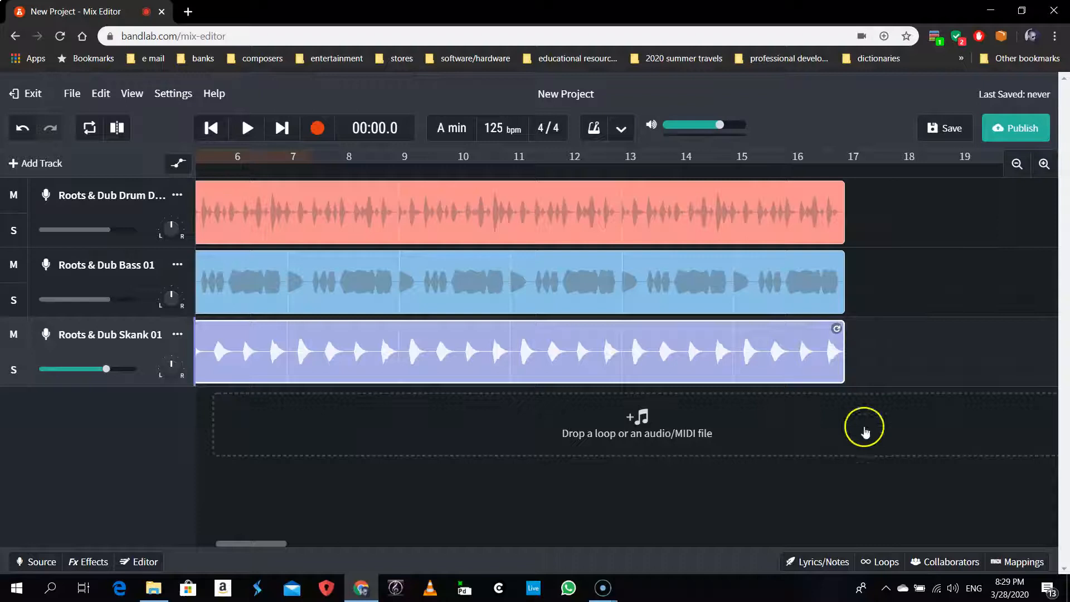
scroll(714, 380, left, 5)
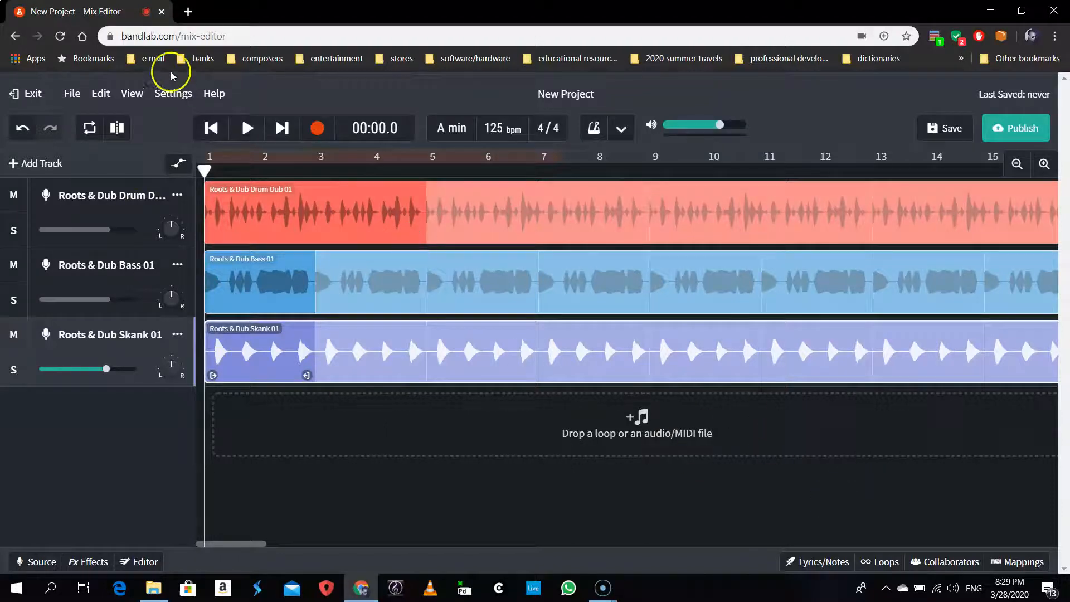
Step: Play the three-track arrangement from the beginning and stop playback after bar 17
click(208, 119)
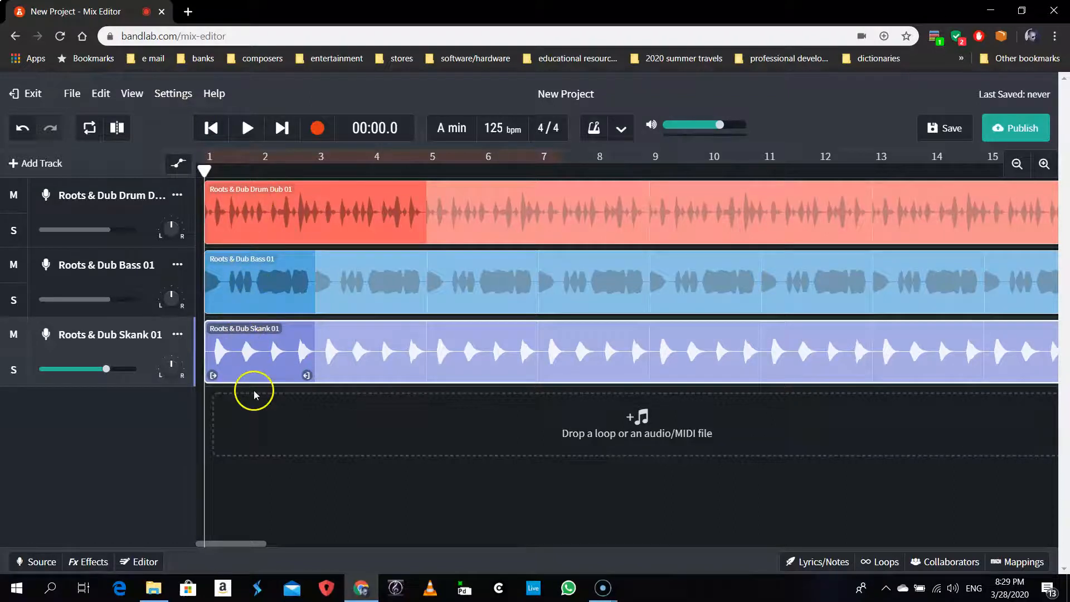
key(space)
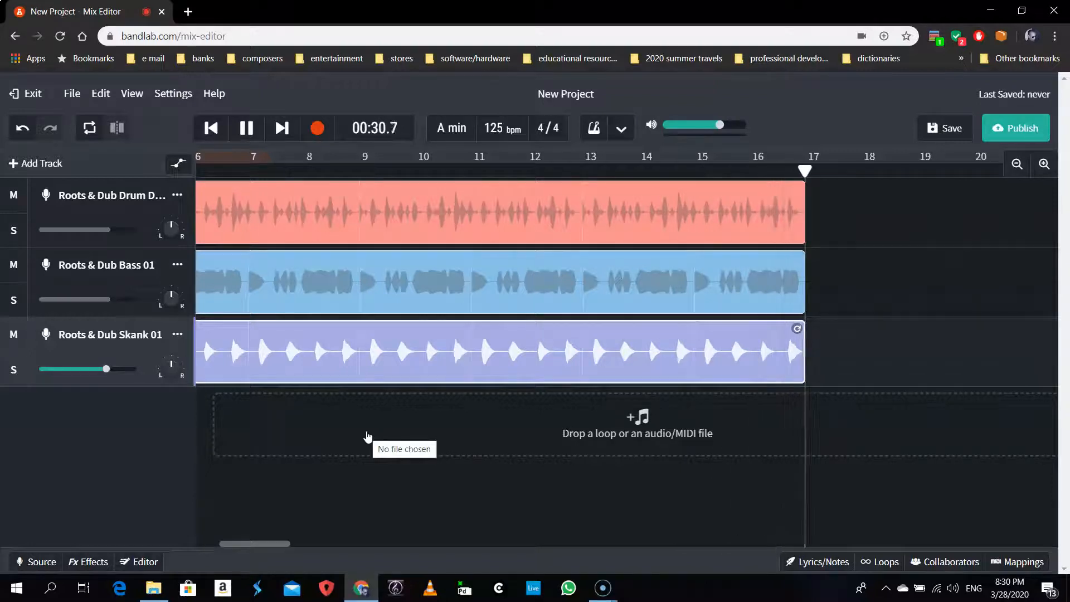
key(space)
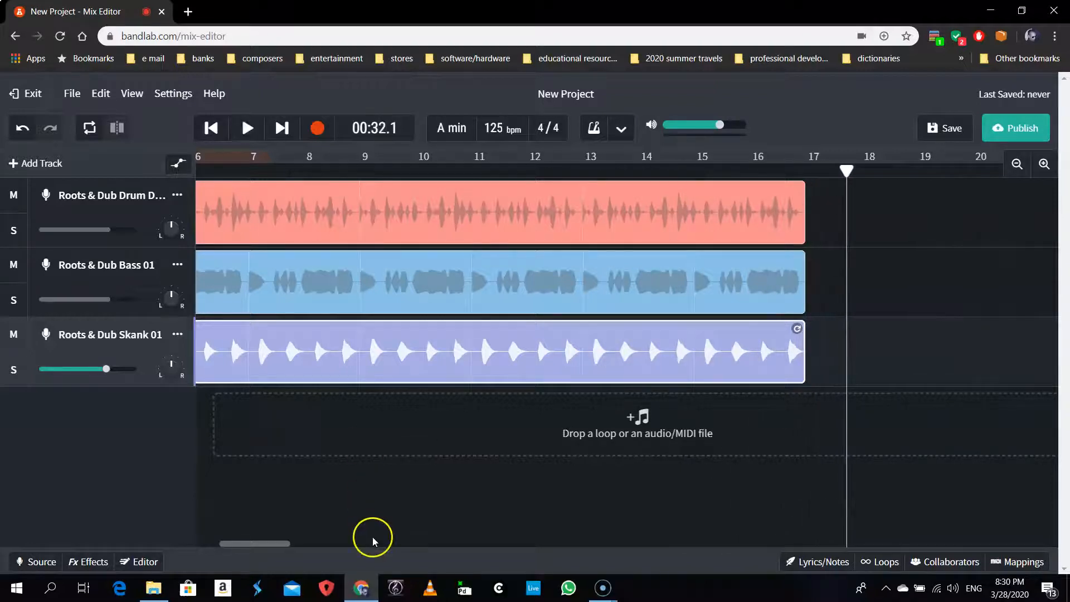
Step: Reopen the loop browser, find the horn loops in the Roots & Dub pack and preview Horns Lead 01 and Horns Lead 02
scroll(484, 478, left, 5)
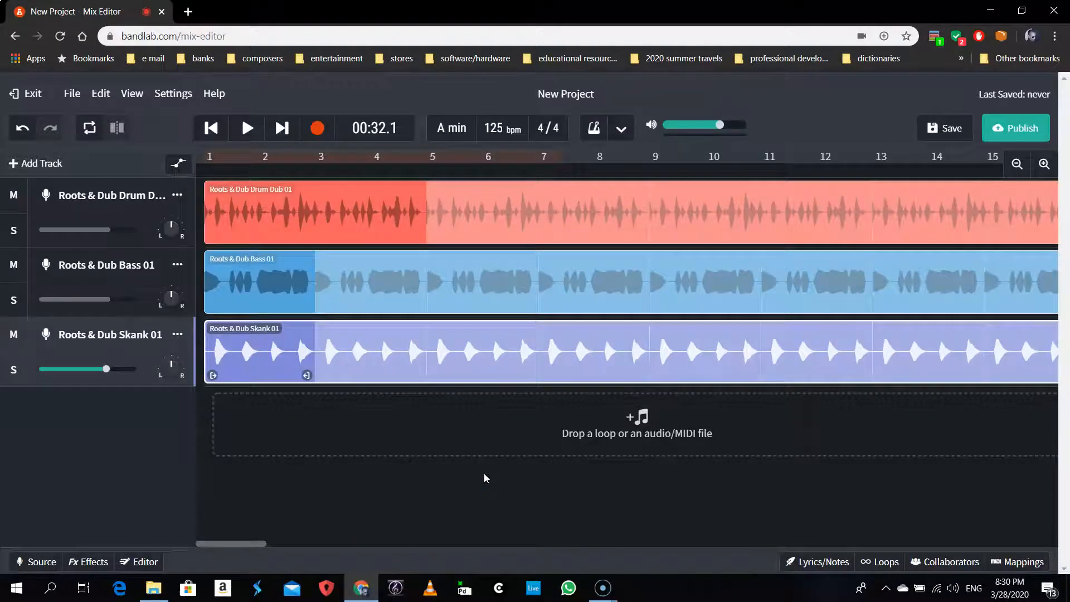
click(883, 563)
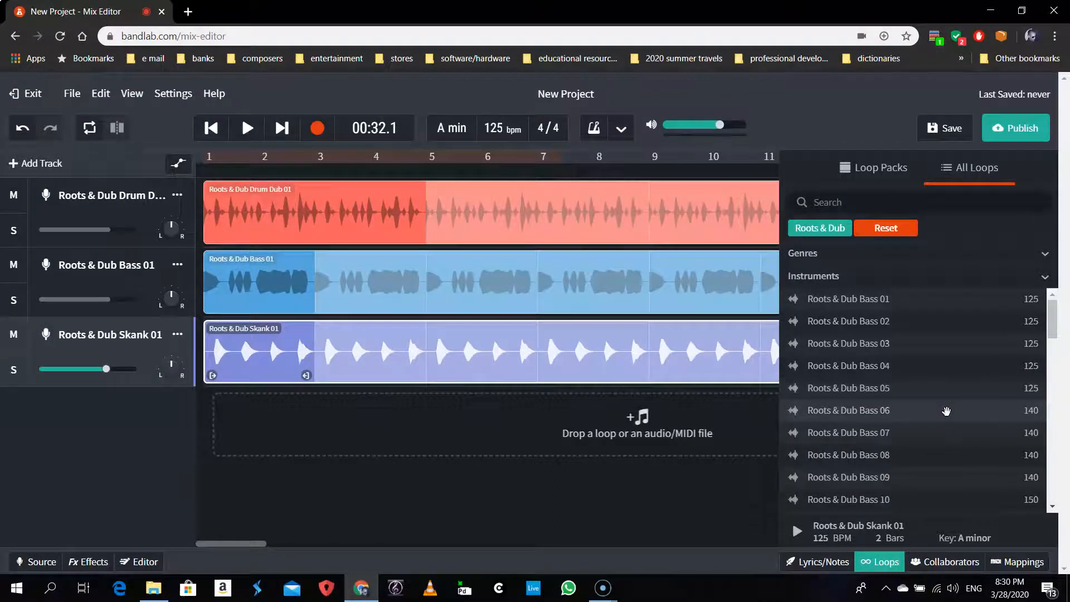
scroll(947, 411, down, 10)
scroll(946, 411, down, 1)
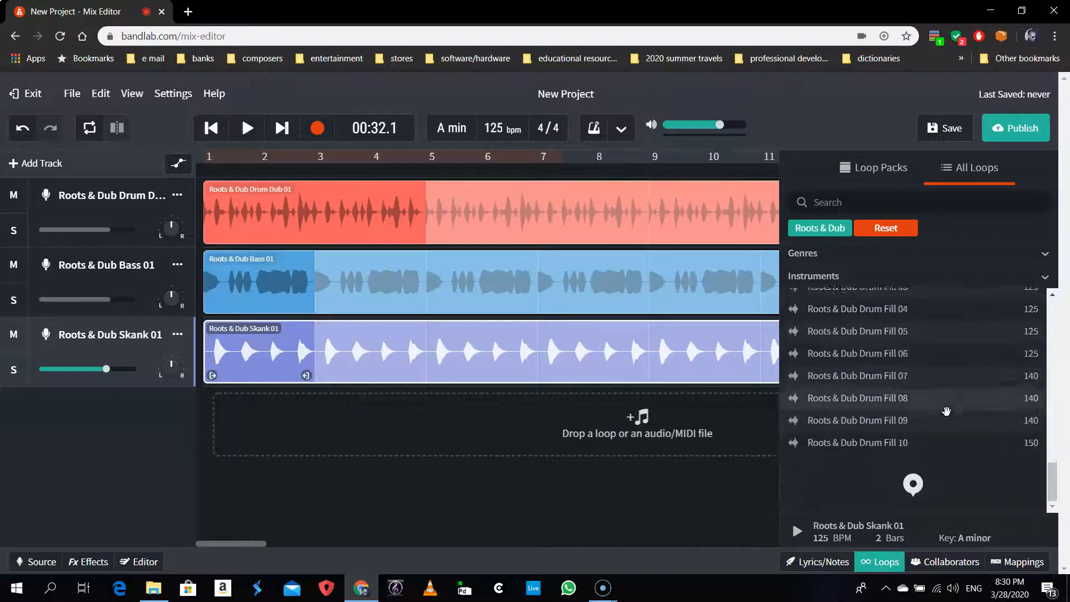
scroll(946, 411, down, 5)
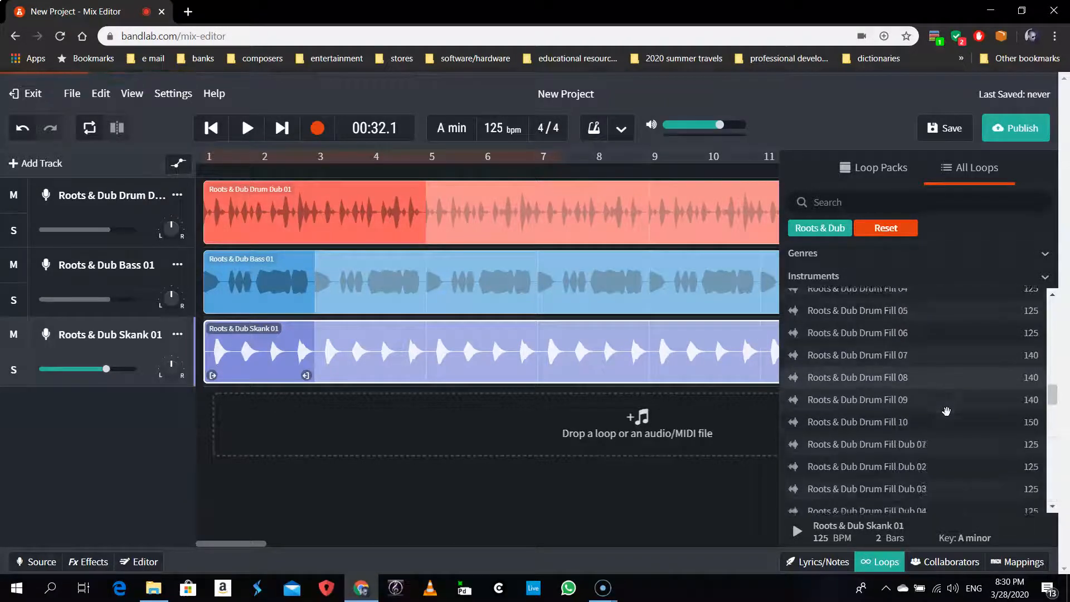
scroll(946, 410, down, 2)
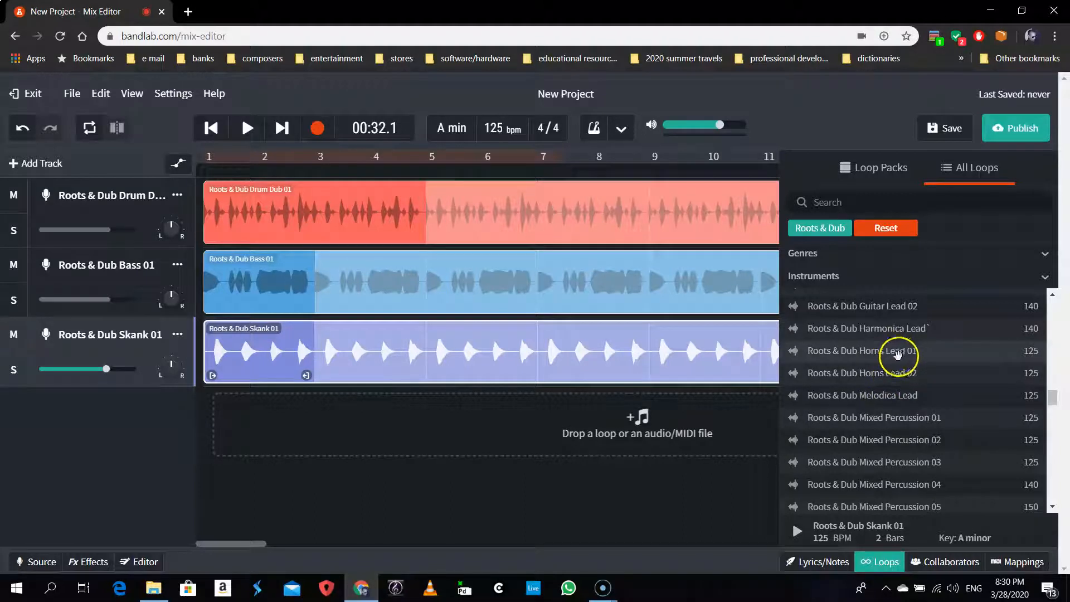
click(897, 355)
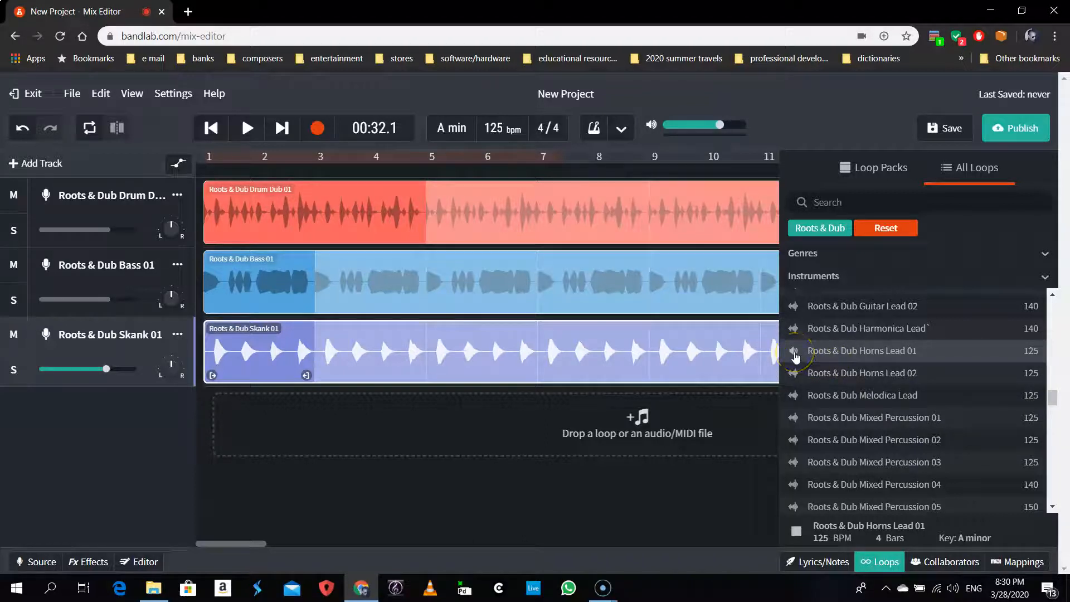
click(794, 352)
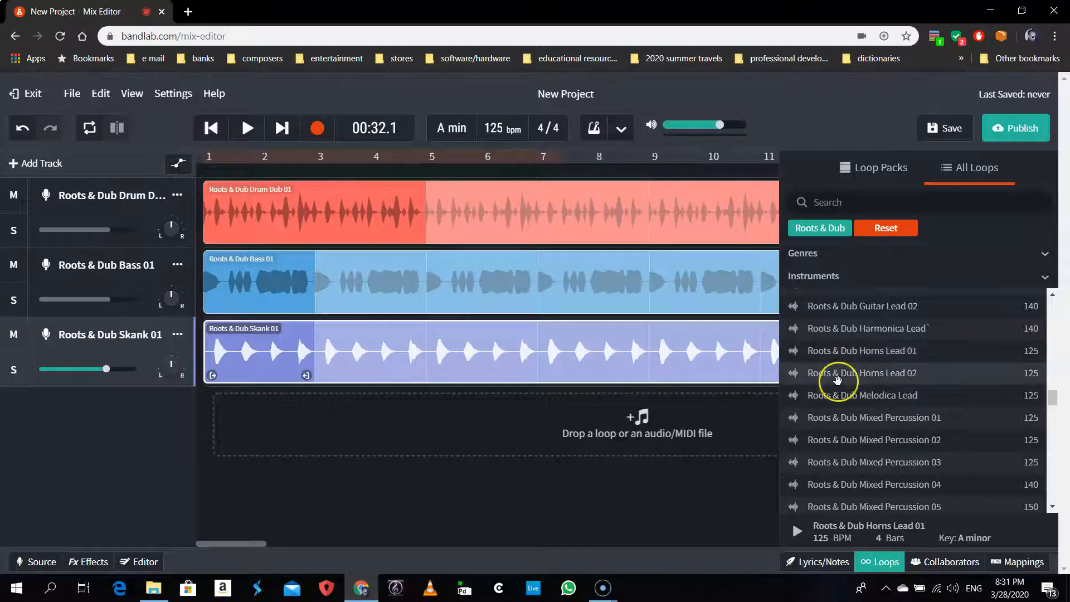
click(837, 379)
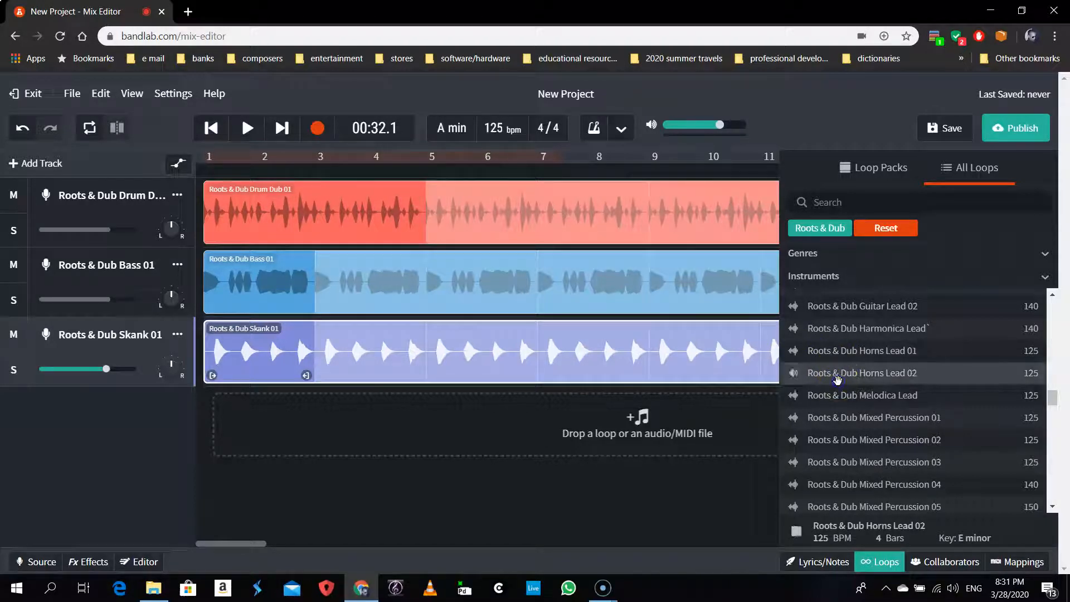
click(794, 374)
click(794, 374)
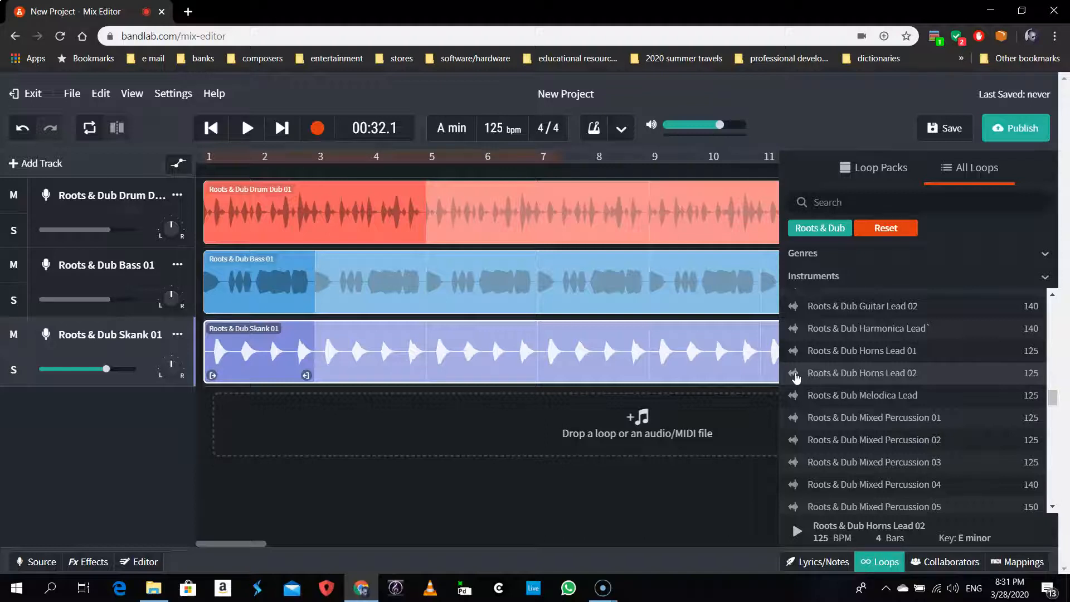
Step: Add the Roots & Dub Horns Lead 02 loop as a new track and position it to start at bar 5
scroll(593, 256, right, 6)
scroll(595, 257, left, 6)
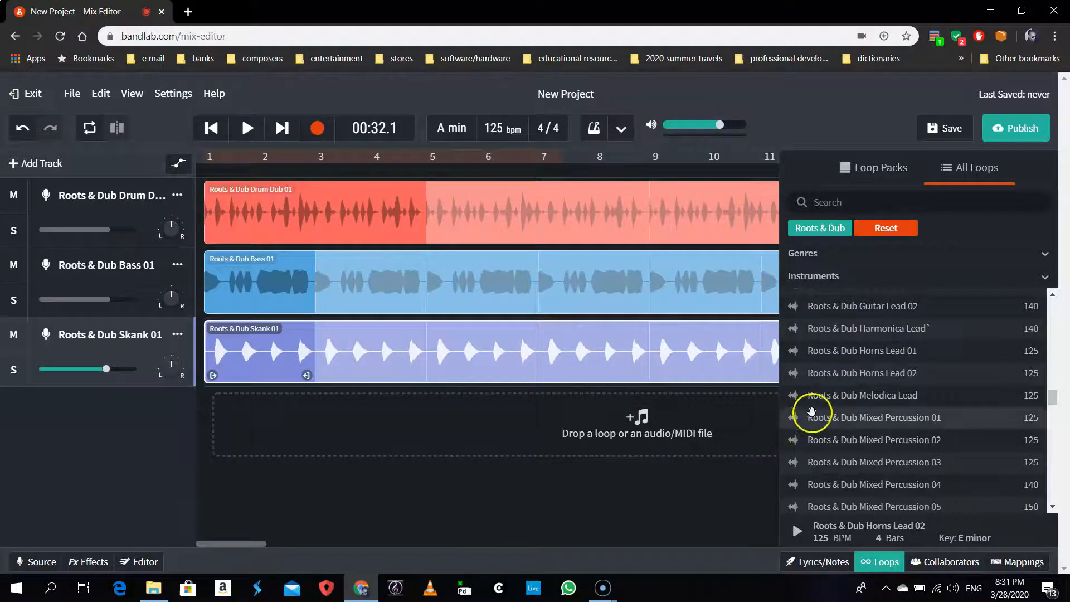
drag(872, 375, 313, 404)
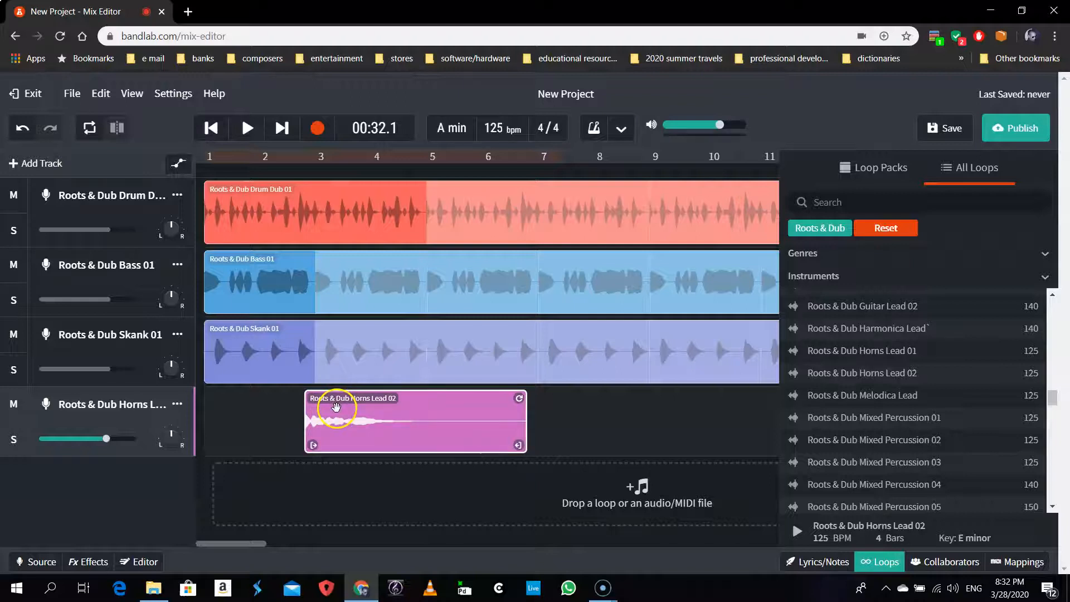
drag(339, 412, 460, 419)
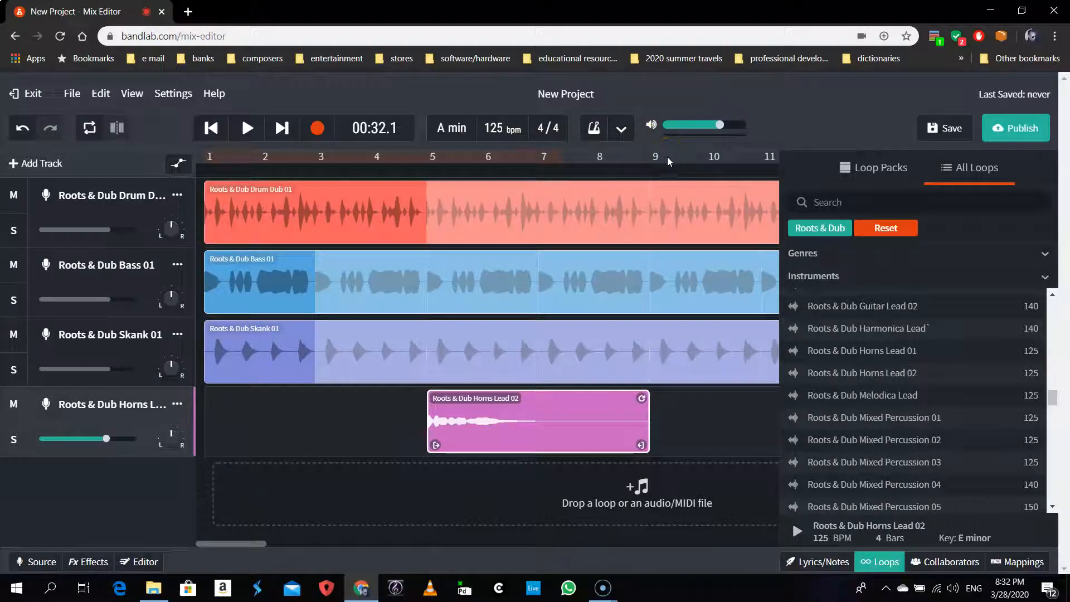
click(891, 419)
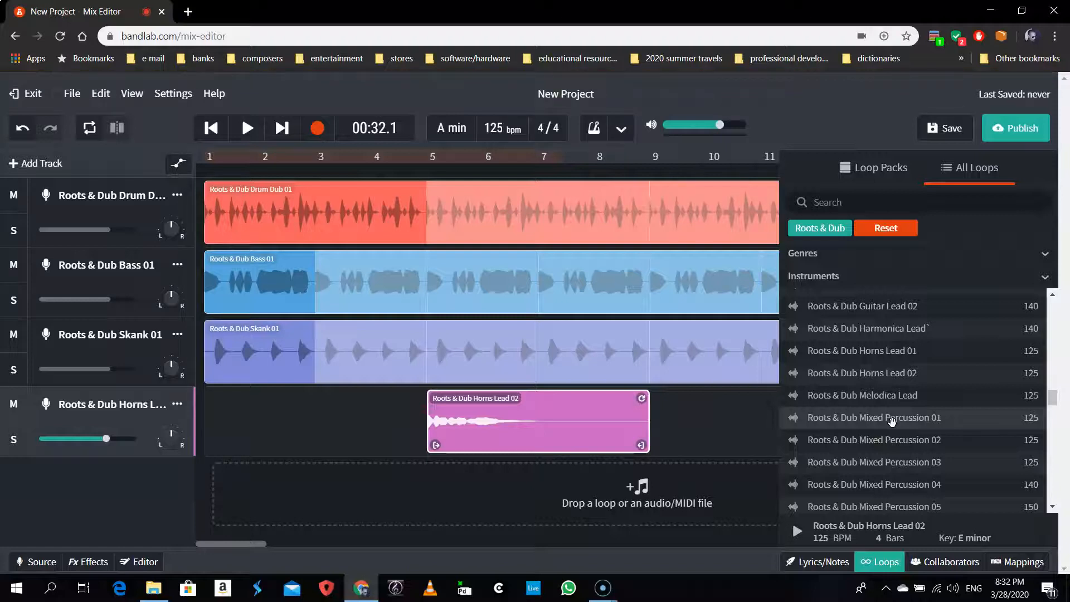
drag(891, 421, 656, 409)
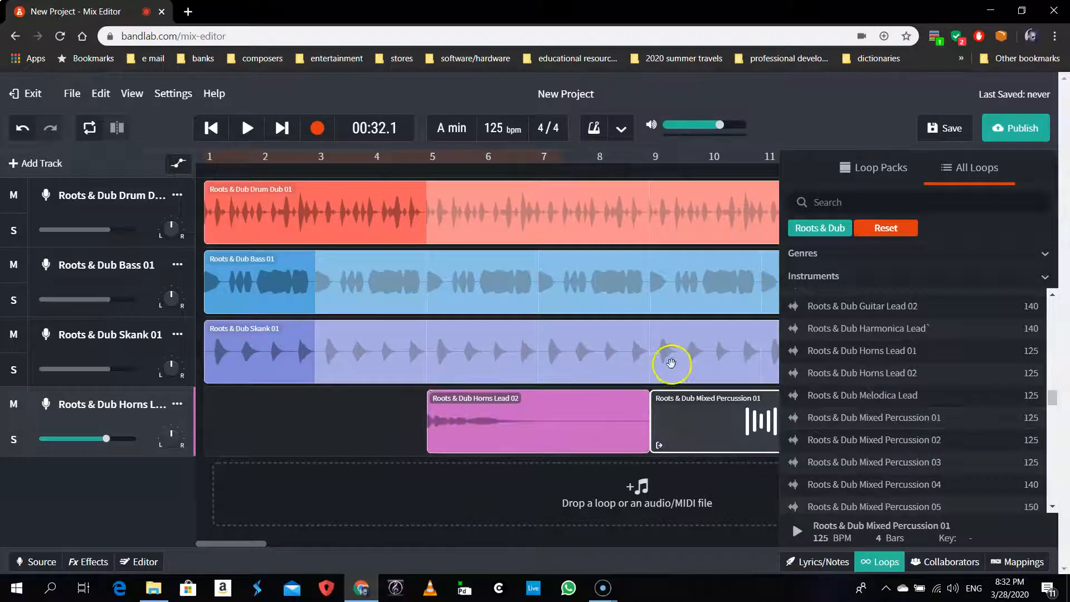
scroll(698, 368, right, 3)
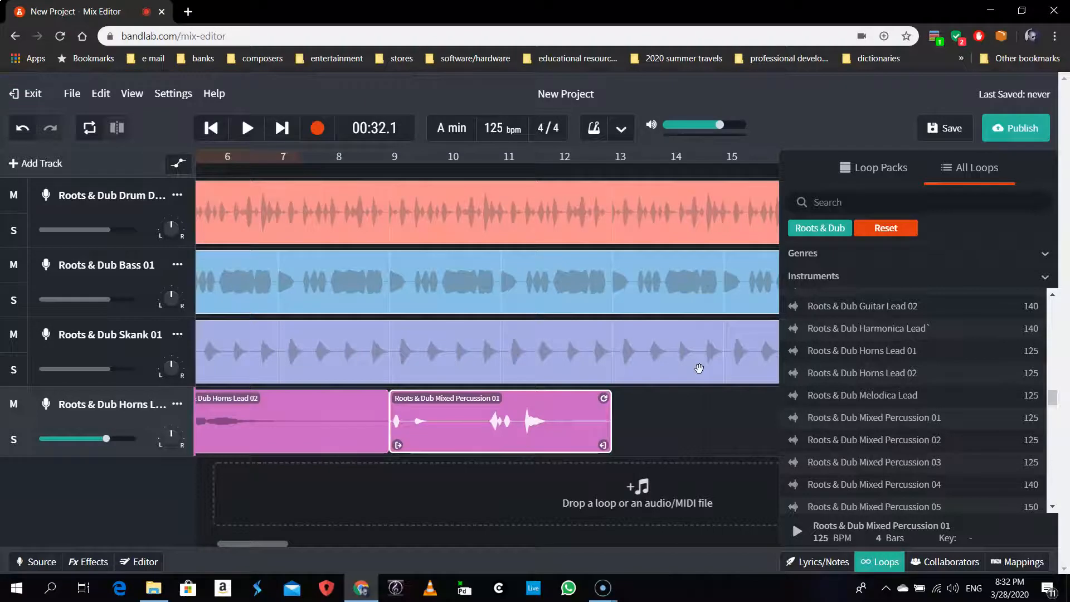
scroll(699, 368, left, 2)
click(625, 399)
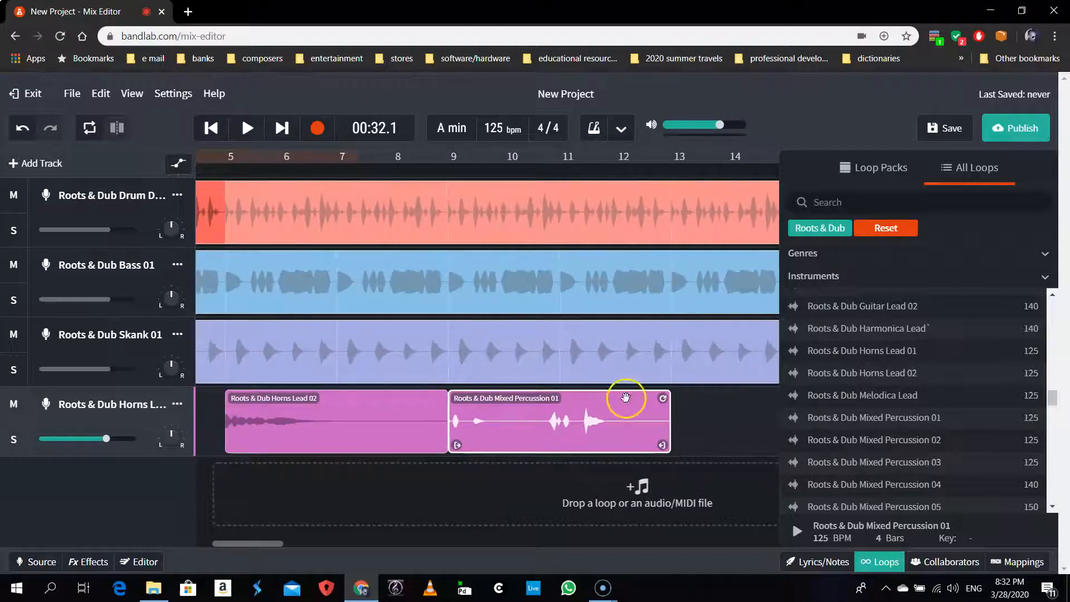
key(Delete)
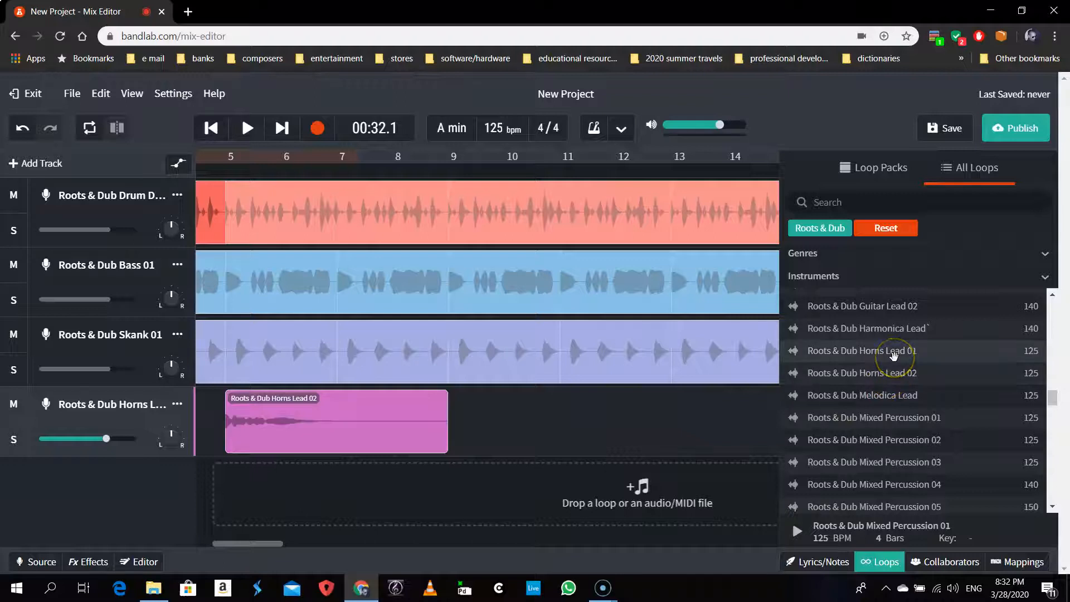
drag(893, 355, 454, 407)
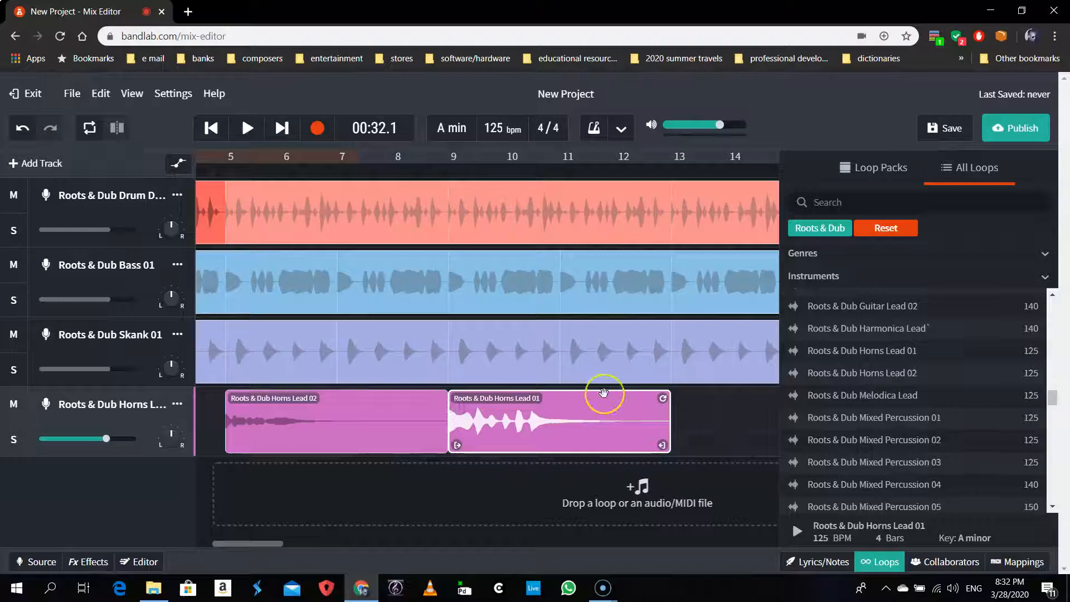
key(Delete)
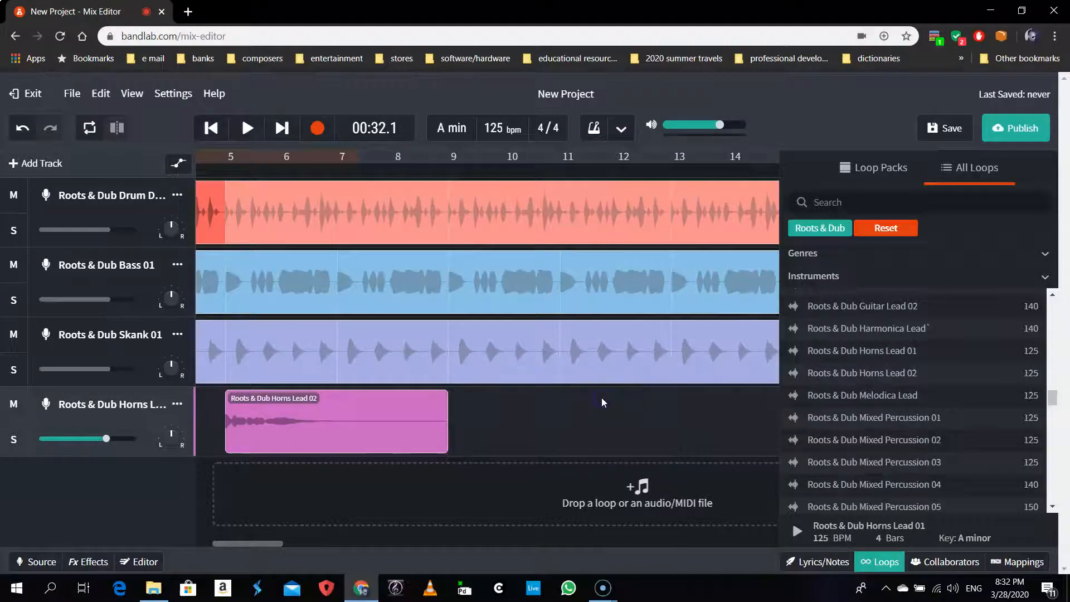
Step: Add a second Roots & Dub Horns Lead 02 loop to the horns track at bar 9, directly after the first one
drag(829, 372, 454, 419)
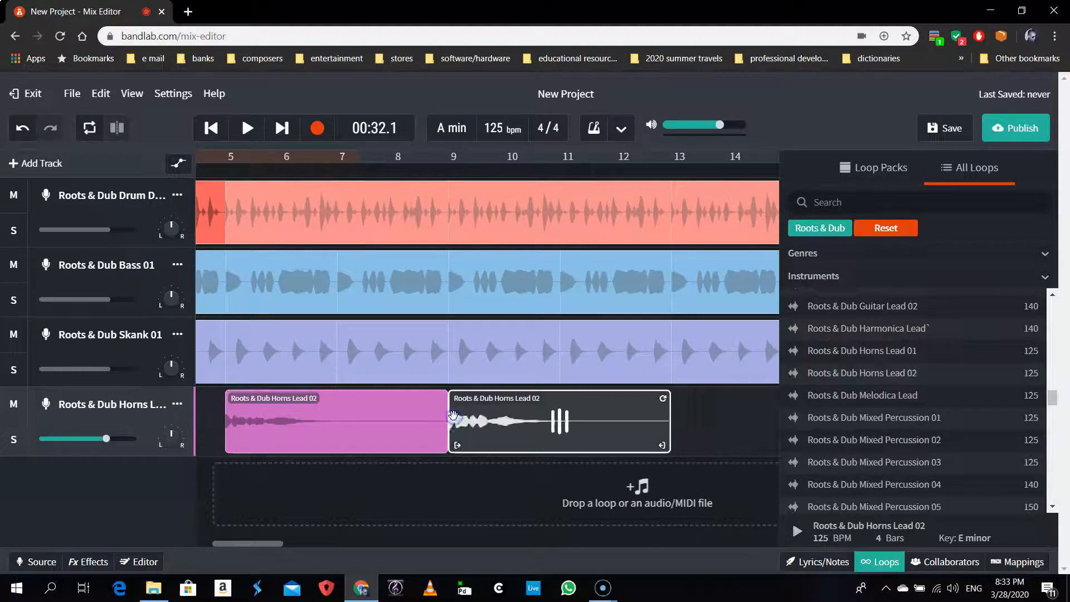
scroll(707, 415, right, 4)
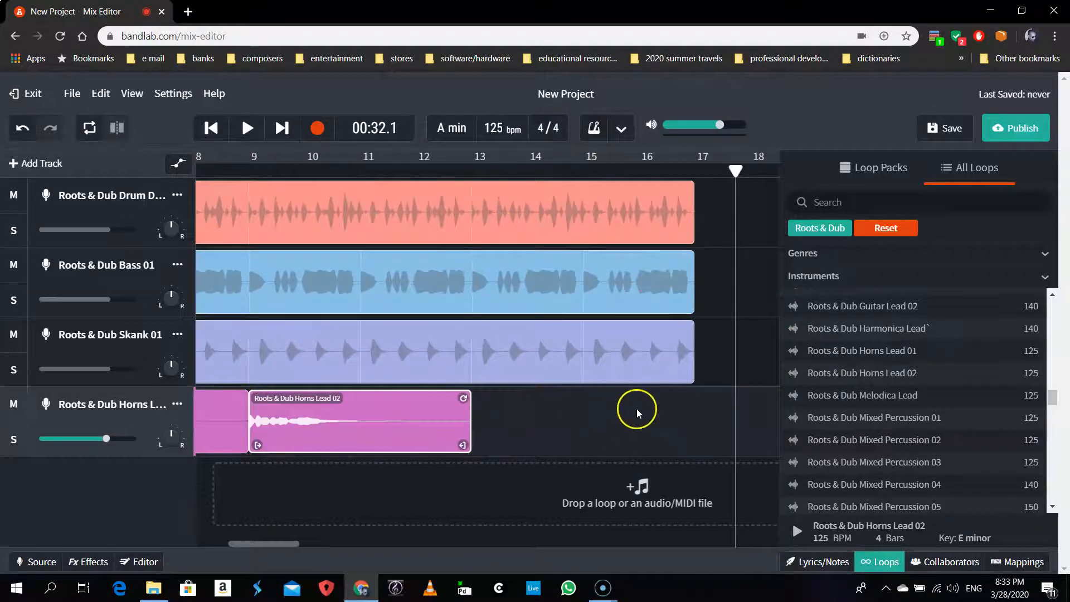
scroll(582, 420, left, 3)
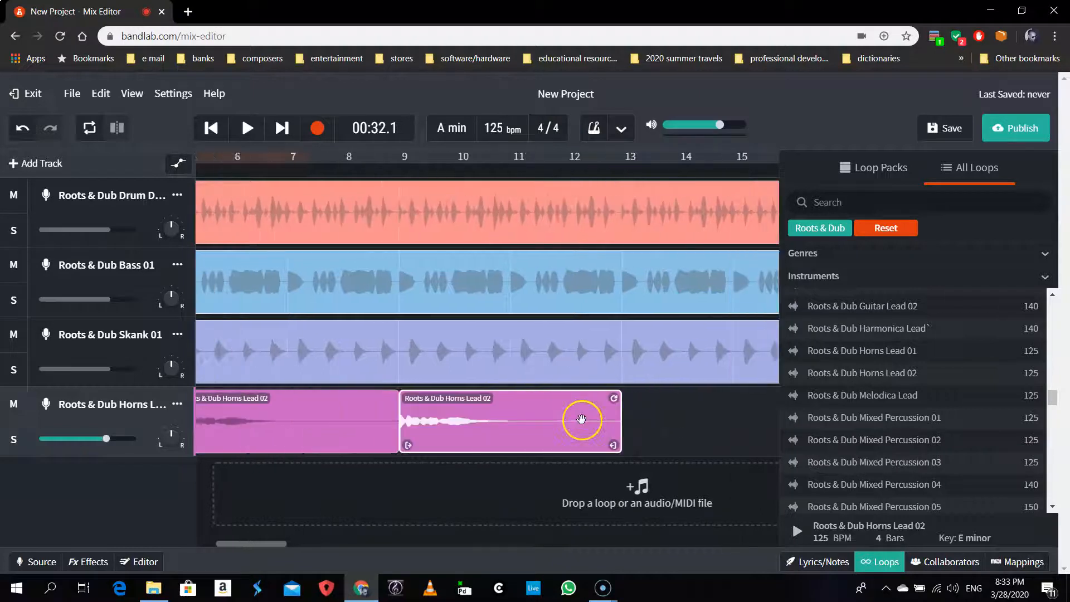
Step: Look through the Roots & Dub bass and drum loops and preview Drum Dub 01 and Drum Dub 02
scroll(582, 419, right, 10)
scroll(582, 419, left, 4)
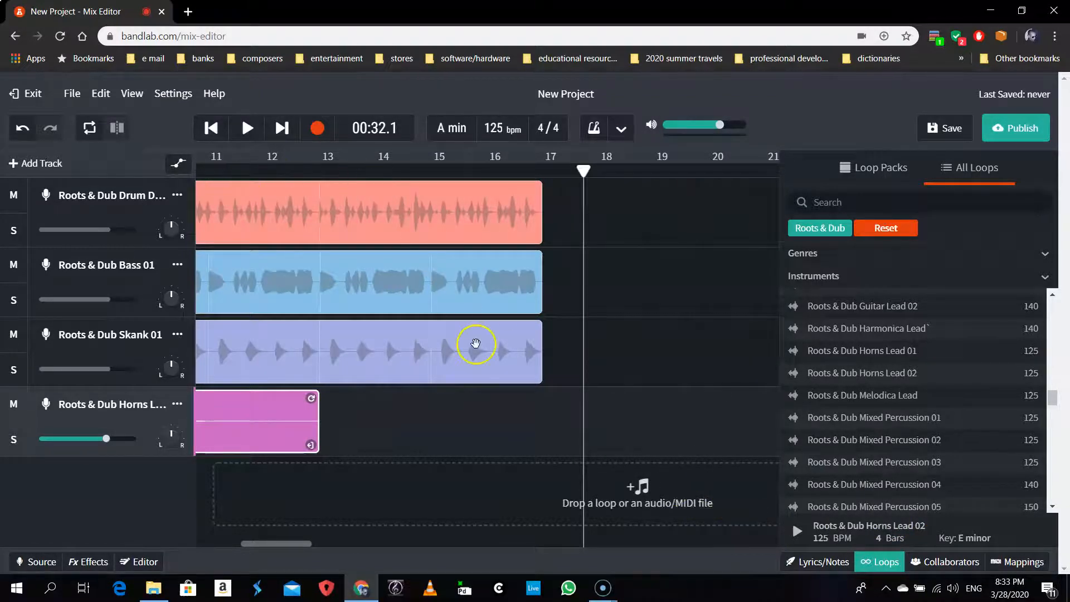
scroll(870, 390, up, 10)
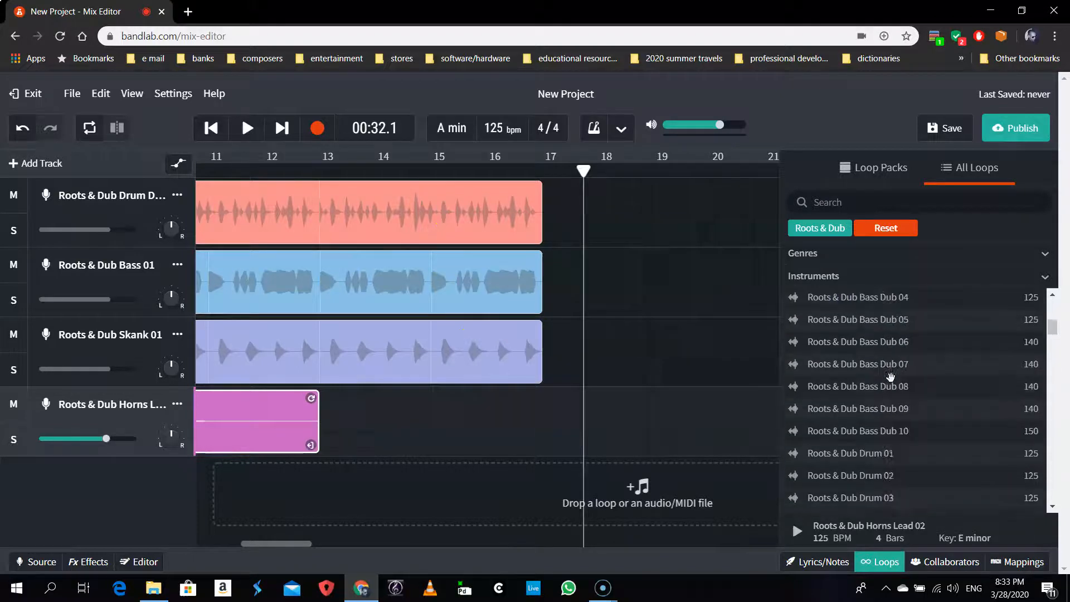
scroll(889, 376, down, 4)
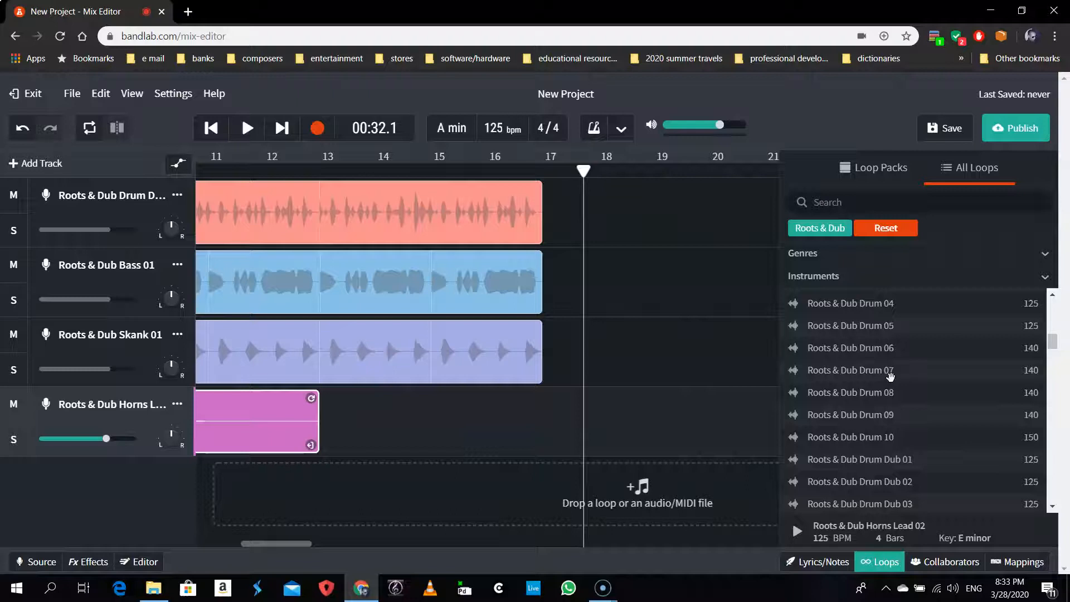
scroll(890, 377, up, 5)
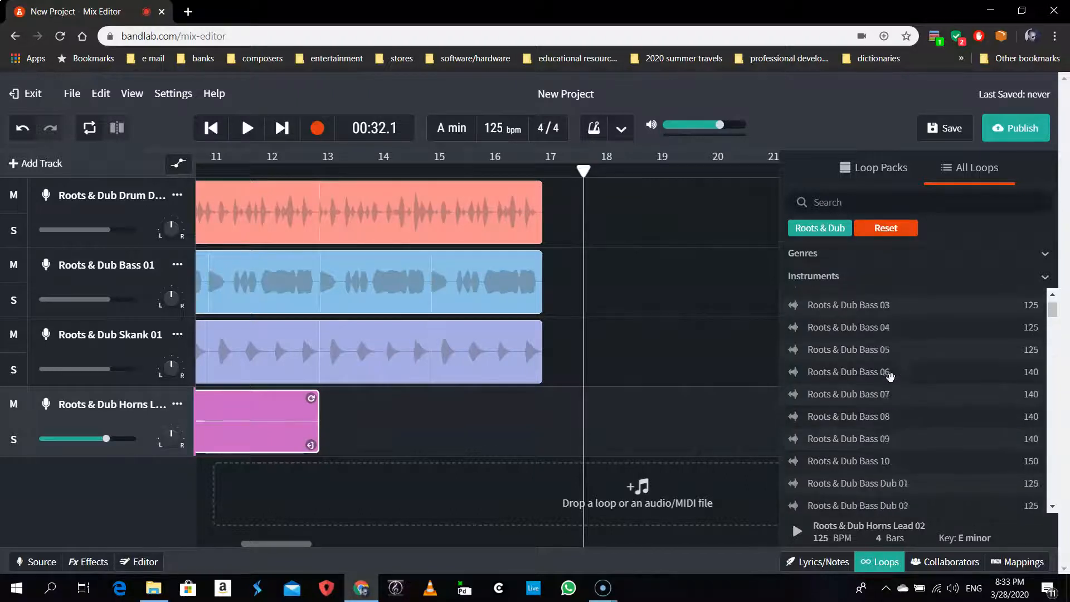
scroll(890, 377, down, 1)
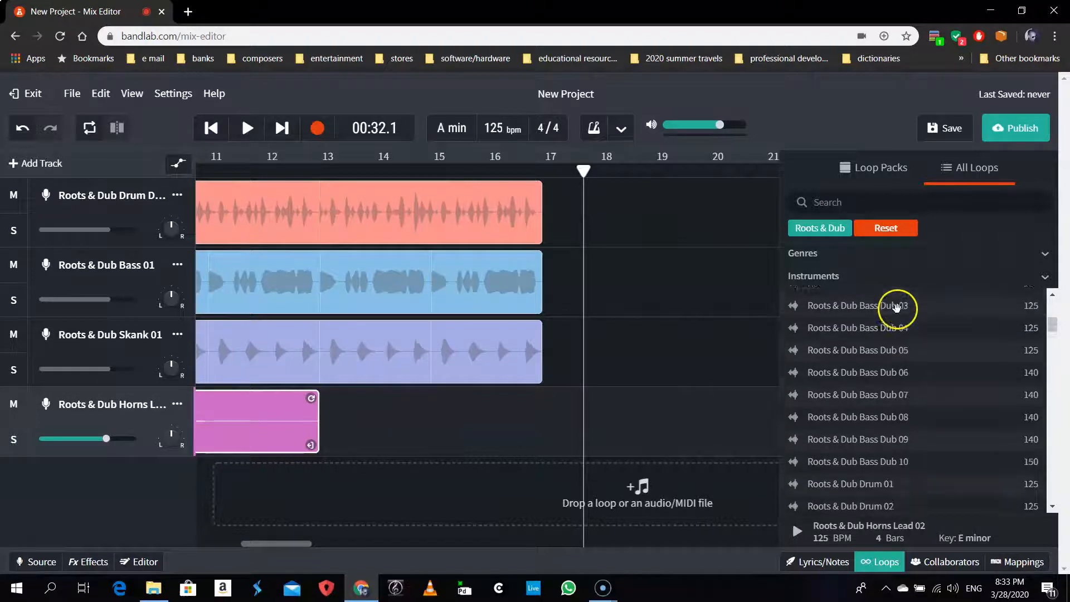
scroll(889, 433, down, 5)
scroll(889, 433, down, 3)
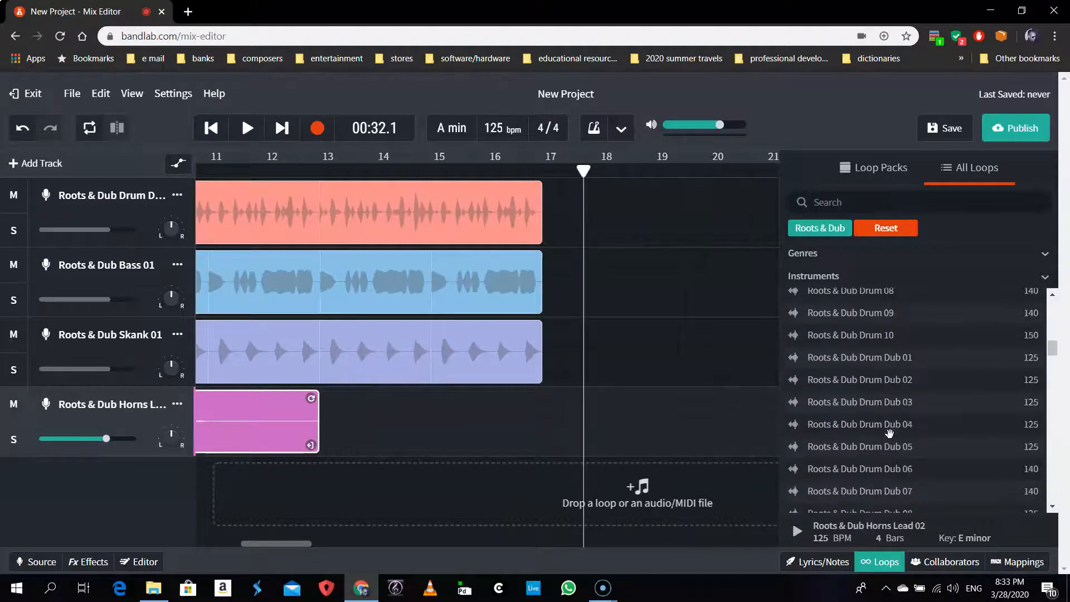
click(839, 365)
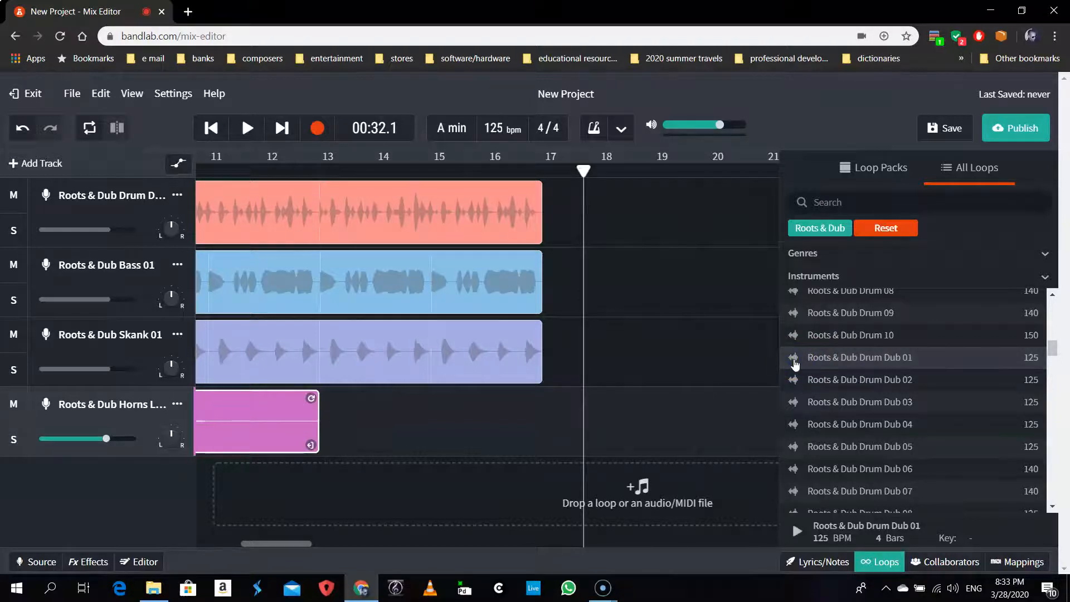
click(834, 384)
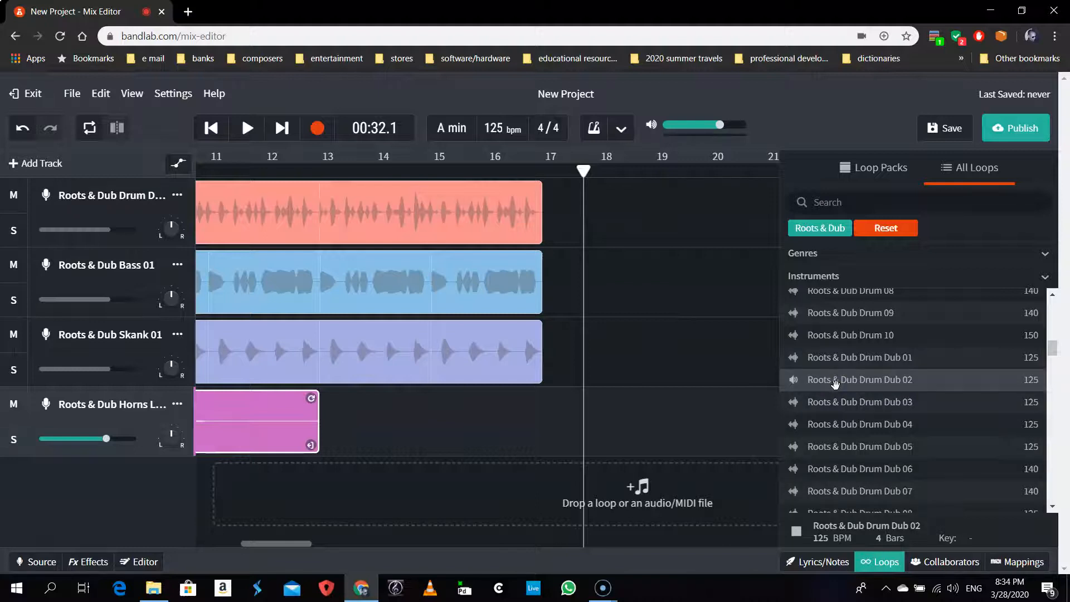
click(789, 382)
click(827, 375)
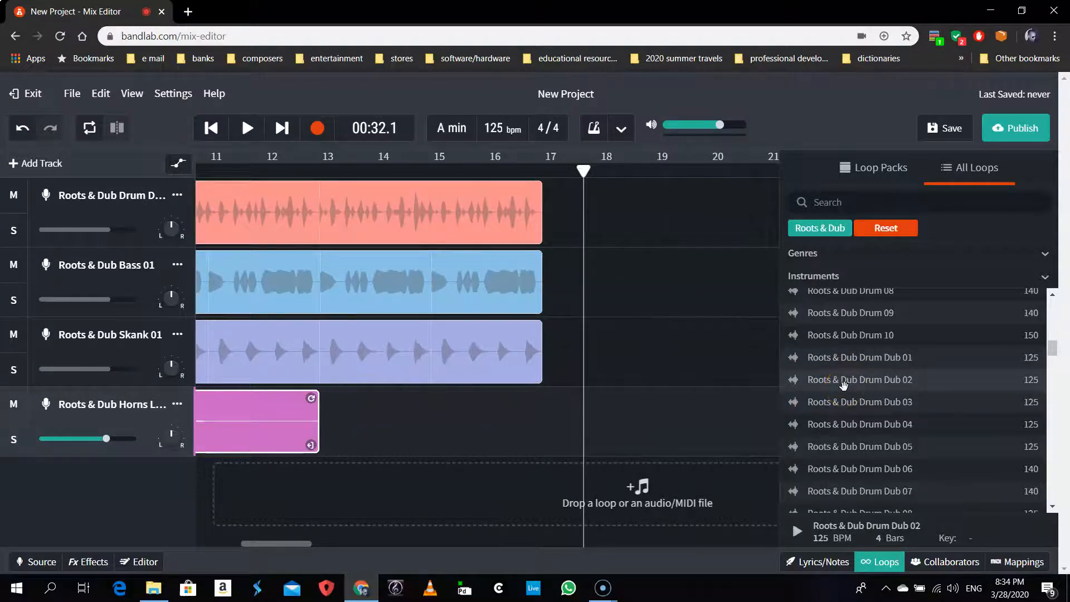
Step: Add the Roots & Dub Drum Dub 02 loop to the drum track at bar 17 and repeat it up to bar 33
drag(844, 386, 552, 219)
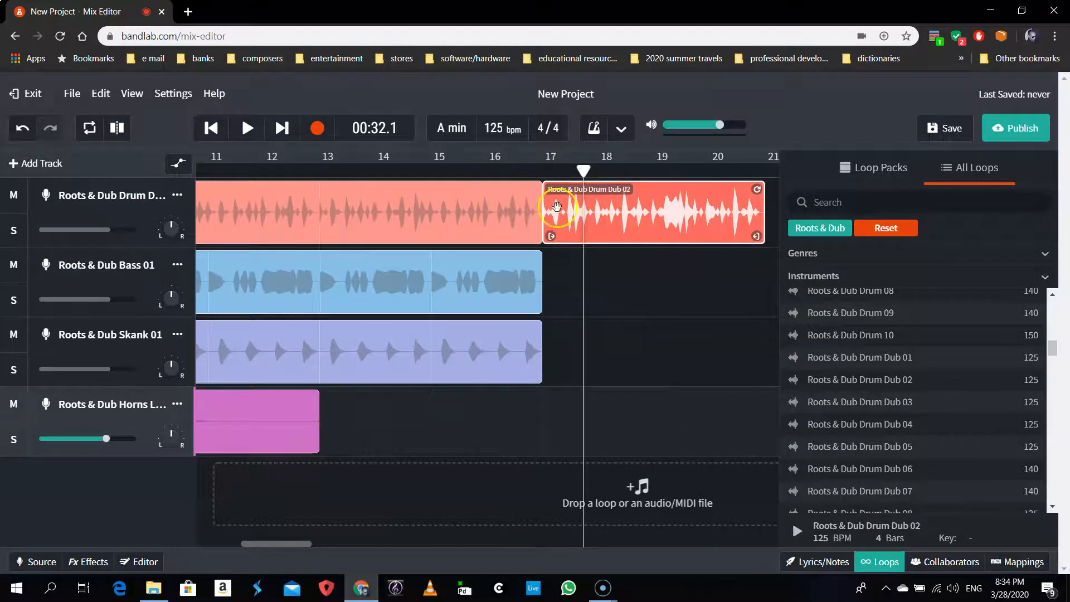
click(875, 562)
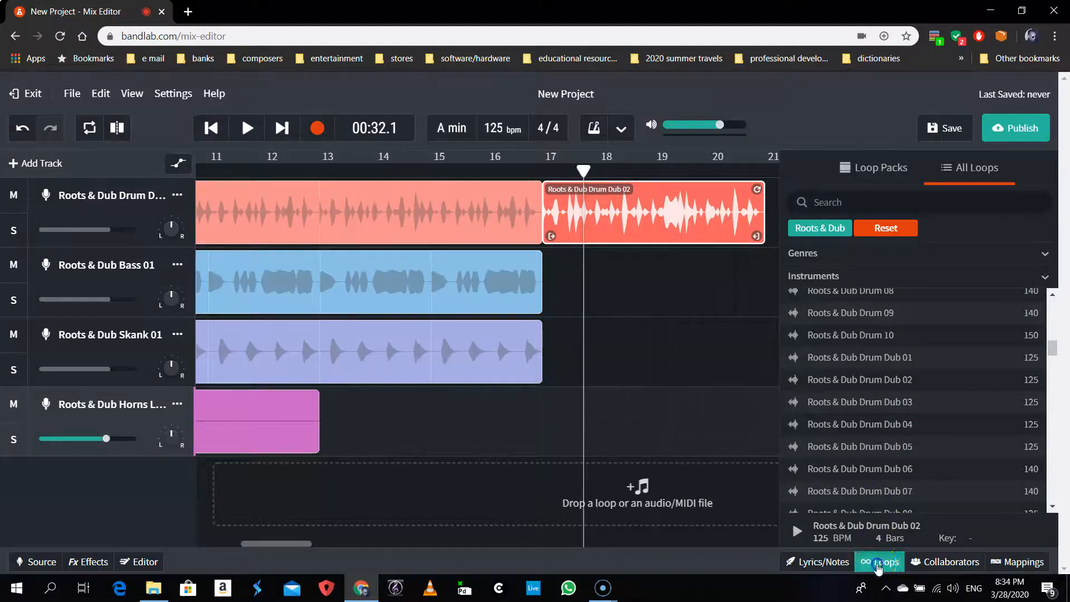
scroll(860, 266, right, 4)
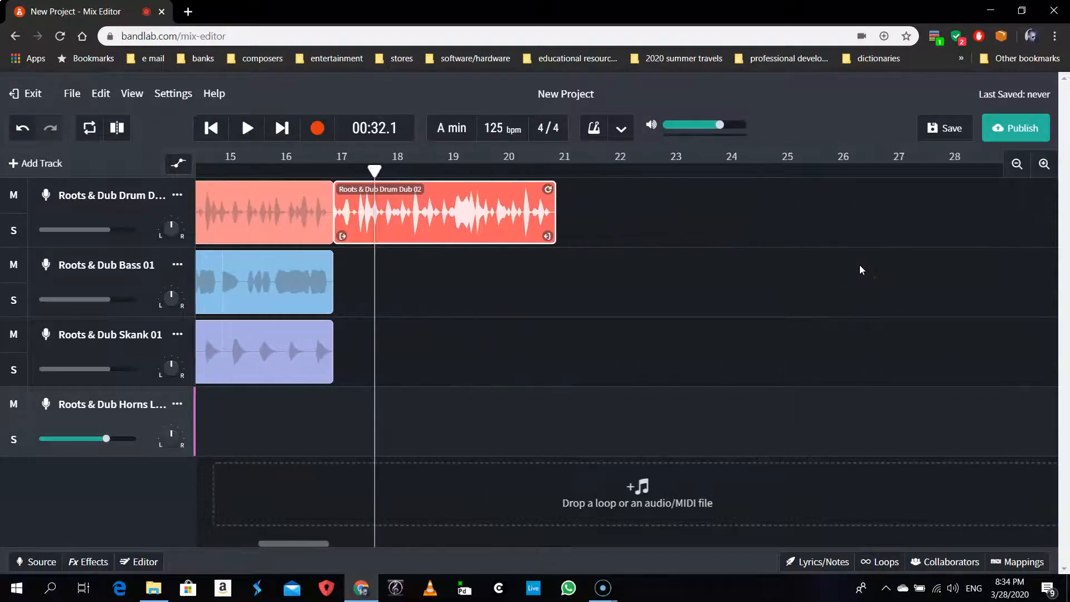
drag(548, 189, 903, 195)
scroll(857, 349, right, 5)
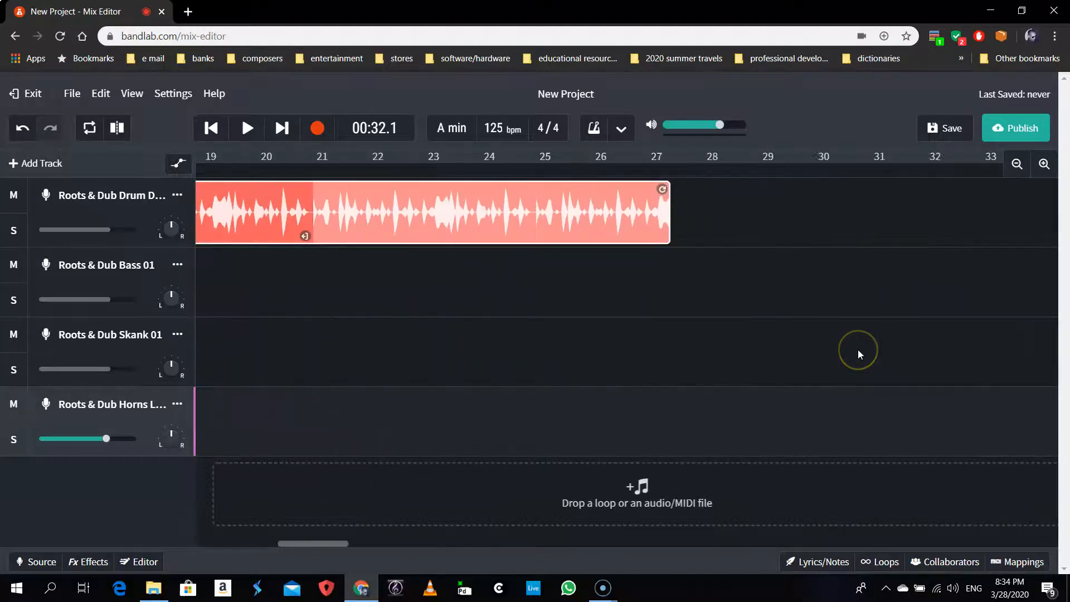
drag(620, 196, 935, 189)
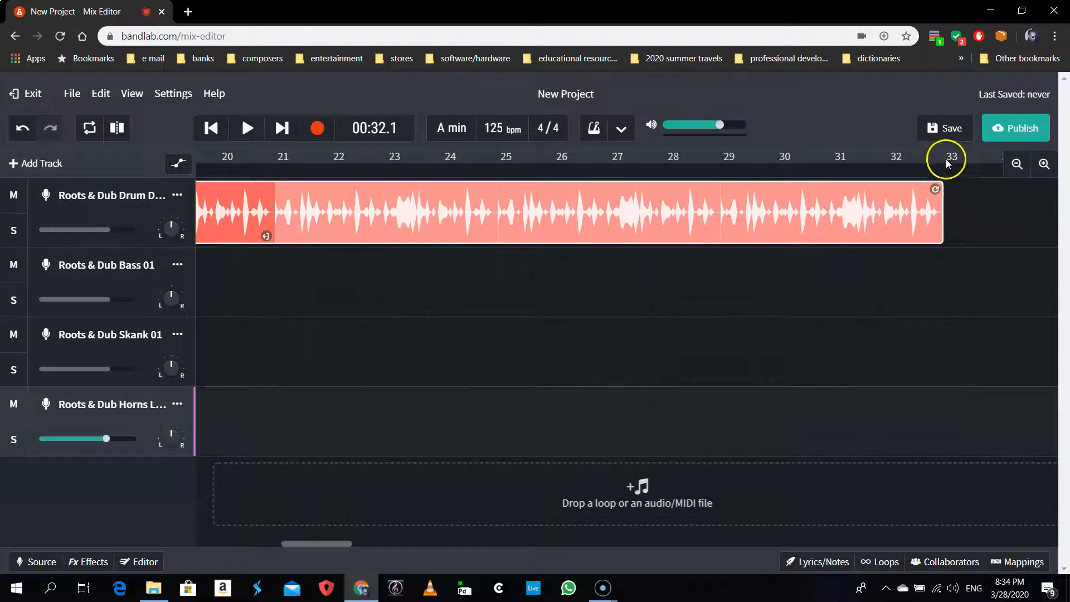
Step: Look through the Roots & Dub bass loops and preview Bass 01 and Bass Dub 02
scroll(804, 320, left, 6)
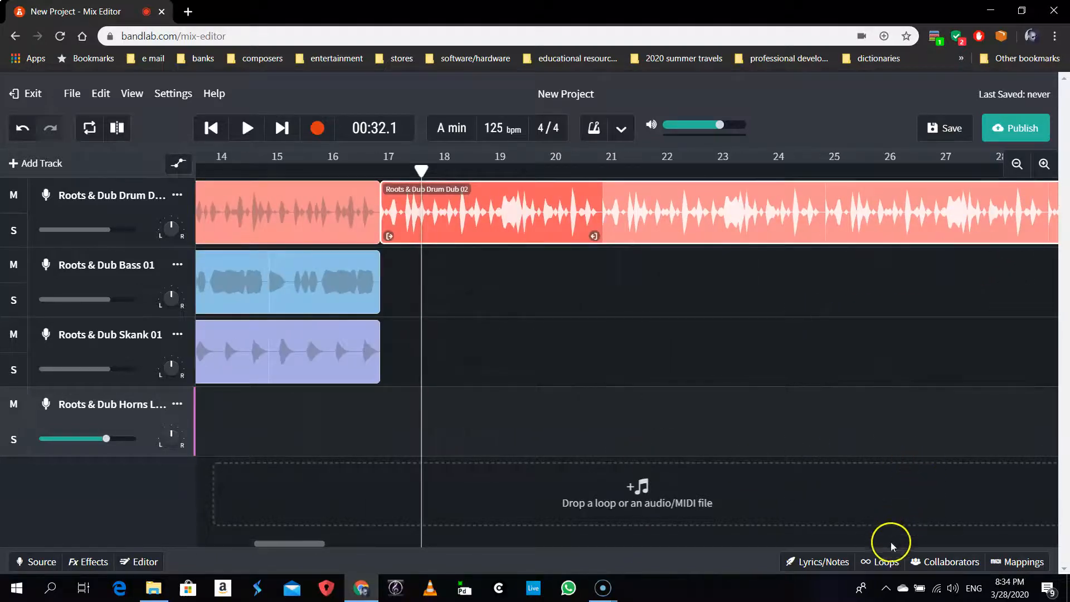
click(884, 563)
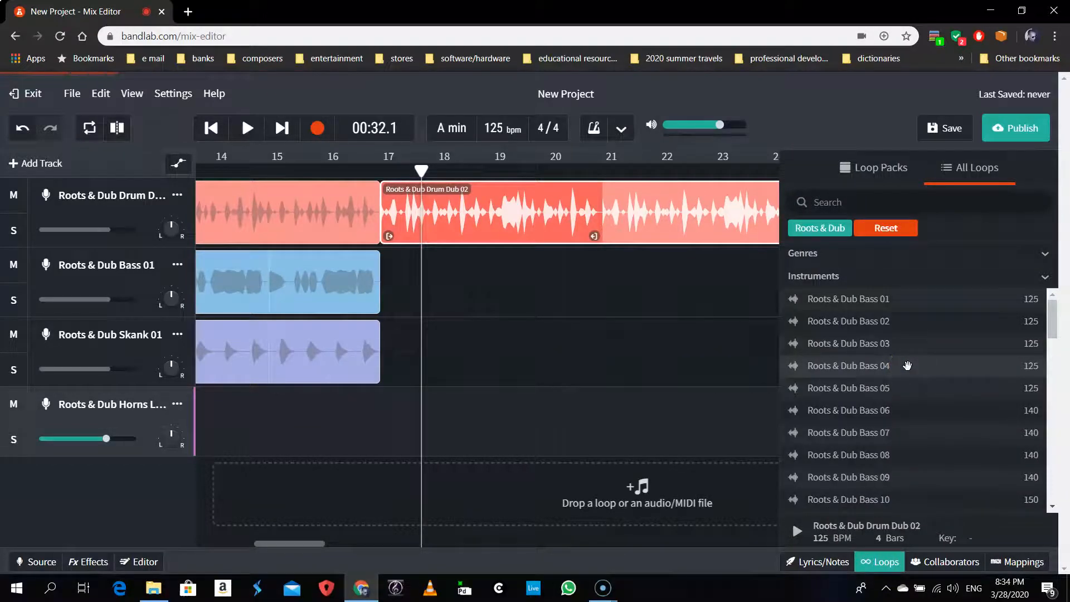
scroll(907, 366, down, 3)
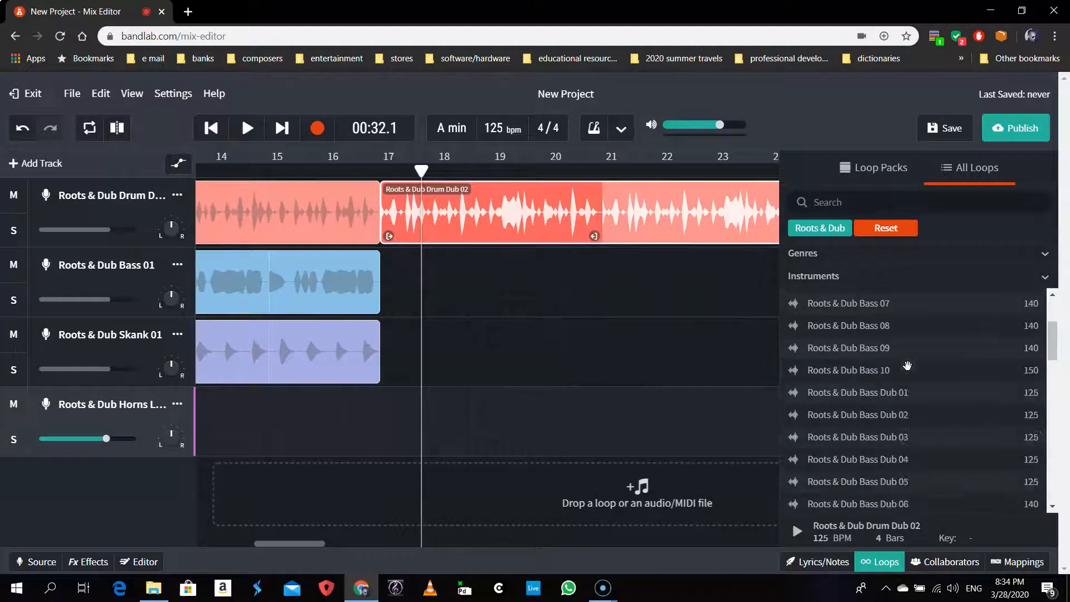
scroll(907, 365, up, 3)
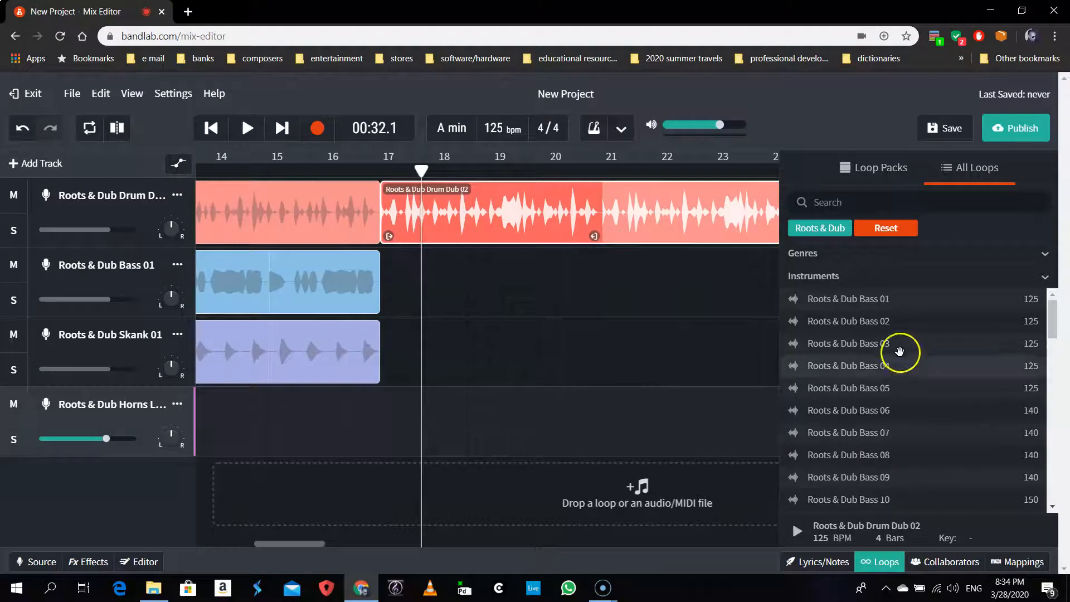
click(881, 302)
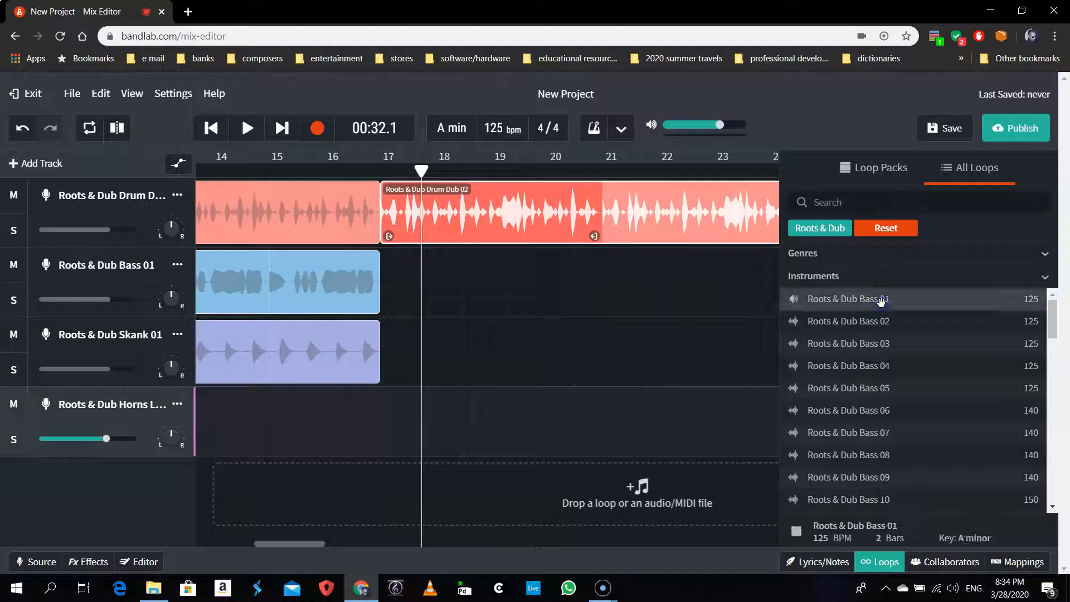
click(796, 303)
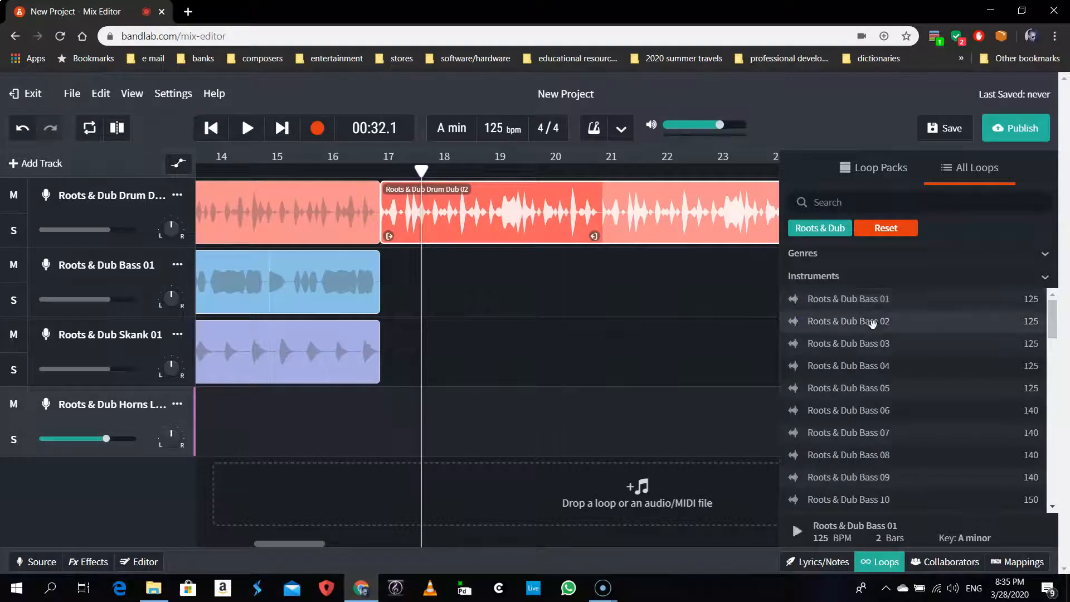
click(895, 366)
scroll(896, 366, down, 2)
scroll(895, 367, down, 3)
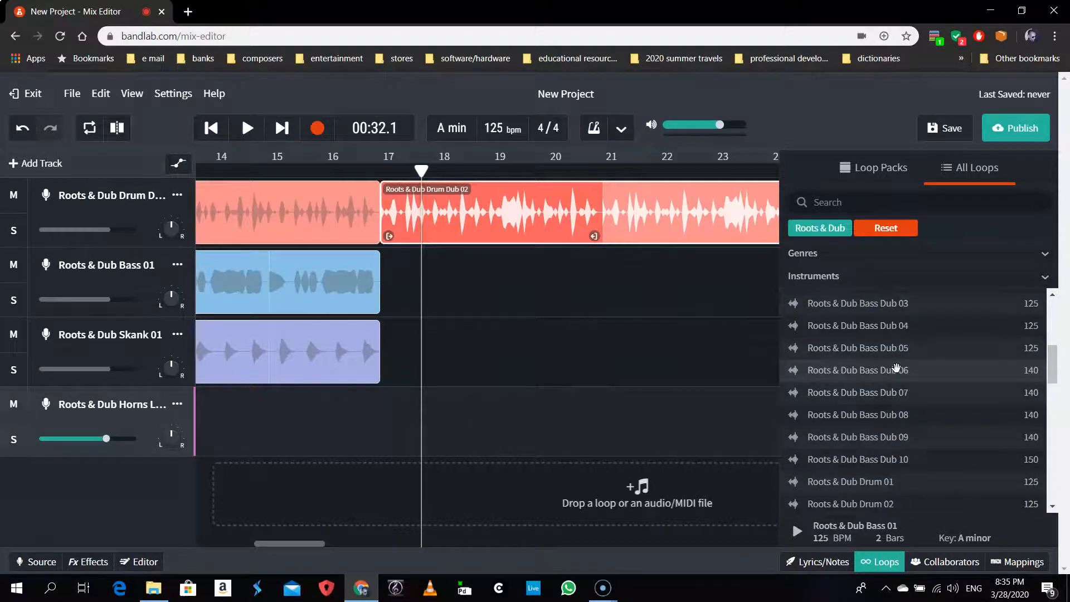
scroll(895, 367, up, 2)
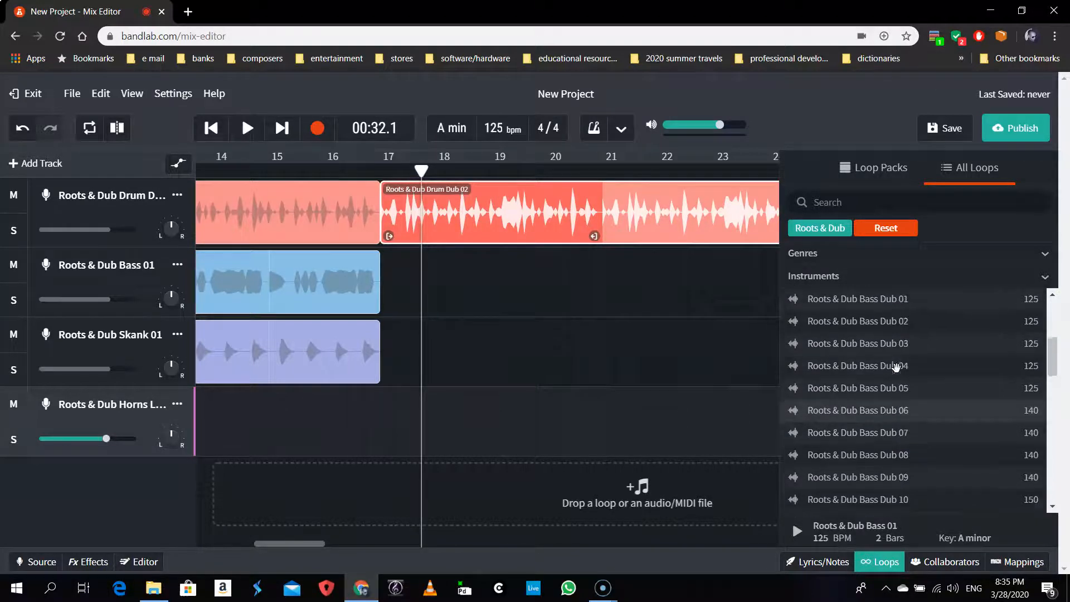
scroll(895, 367, up, 1)
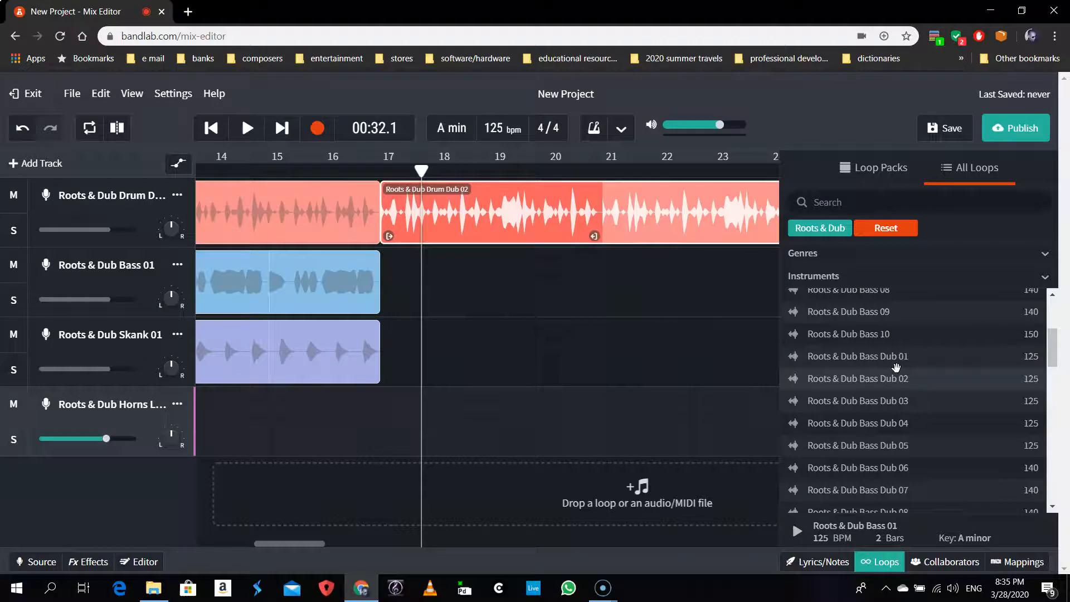
click(893, 377)
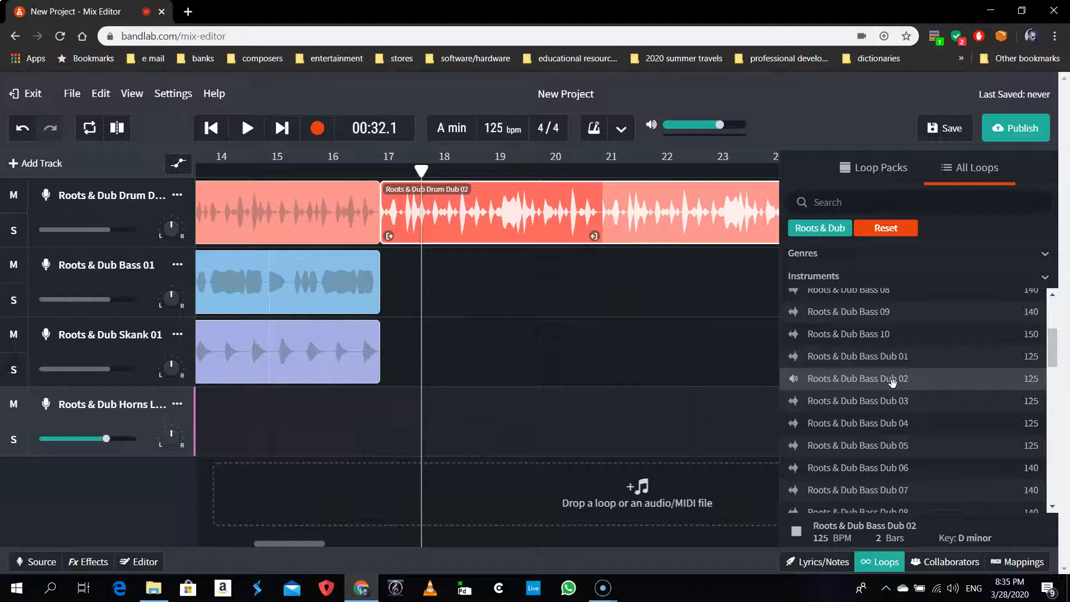
click(793, 379)
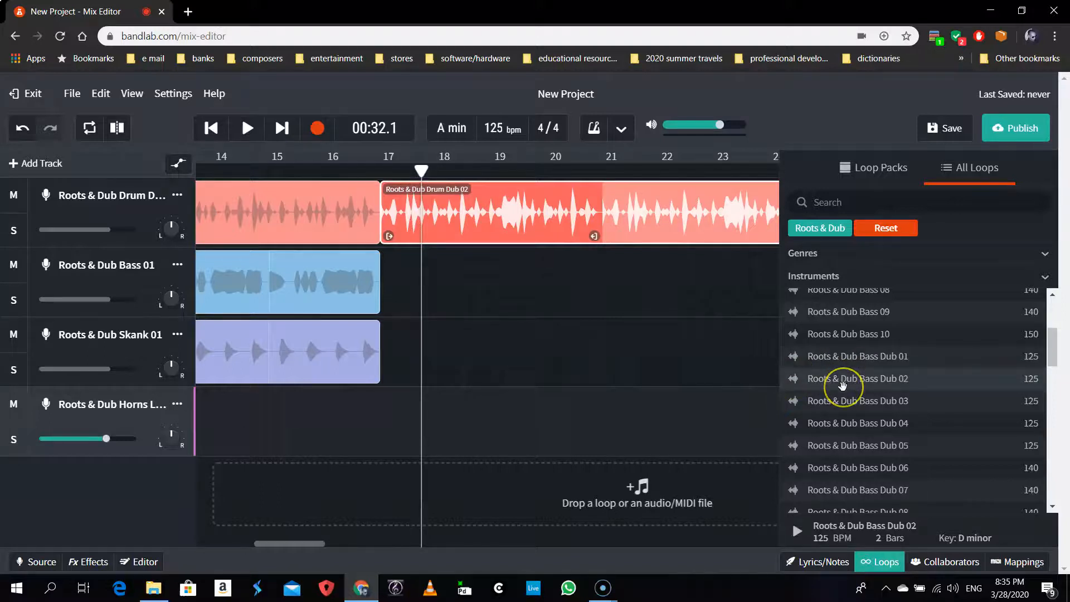
Step: Add the Roots & Dub Bass Dub 02 loop to the bass track, starting at bar 17 directly after the existing bass region
drag(841, 384, 421, 280)
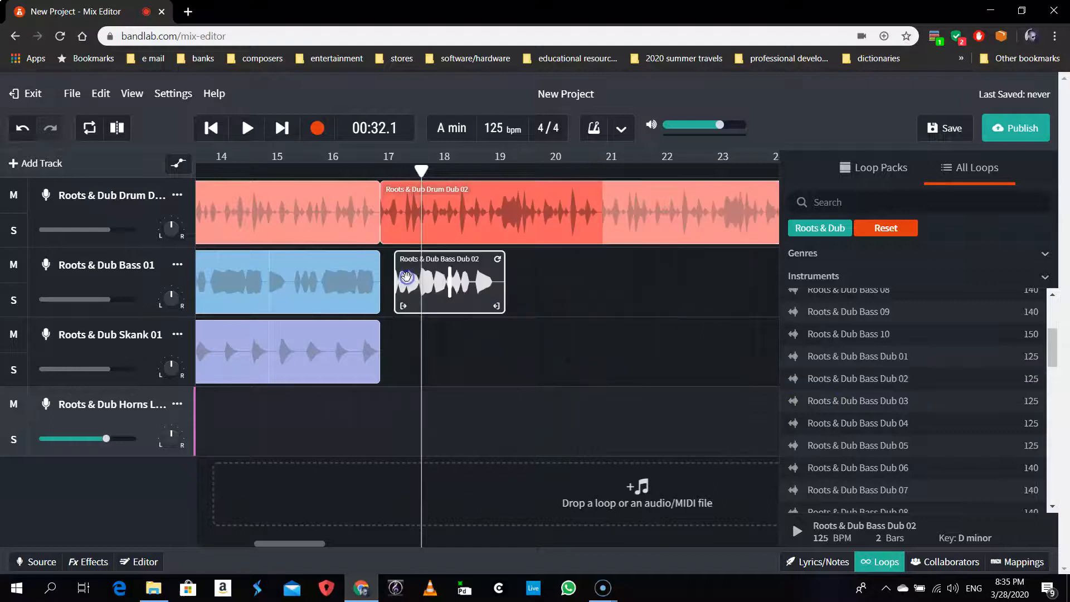
click(413, 283)
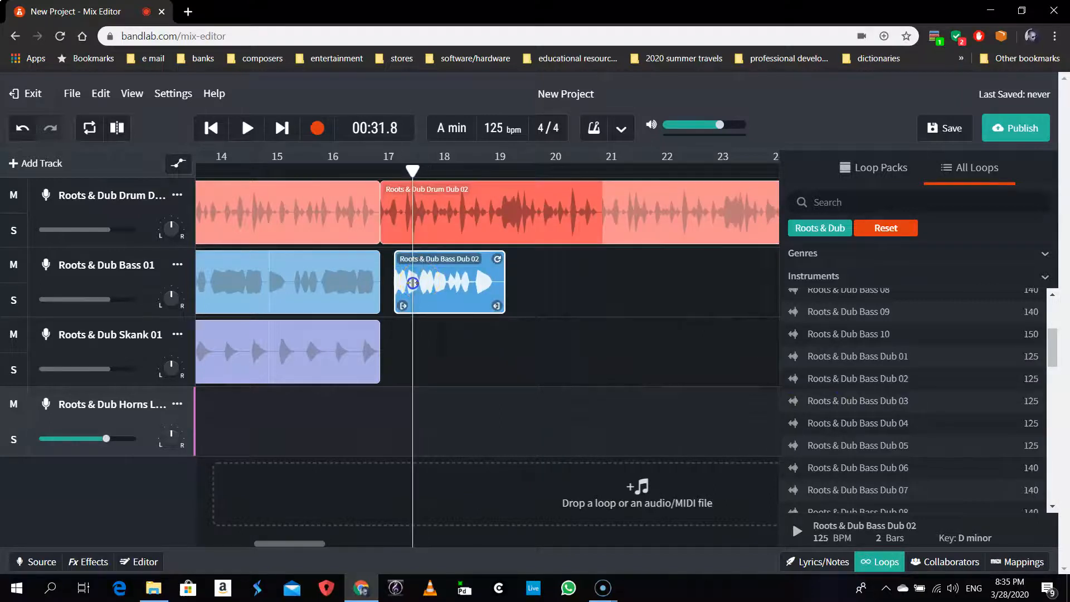
drag(419, 280, 426, 285)
Step: Repeat the Bass Dub 02 loop up to bar 33 so it ends together with the drum region
drag(483, 258, 722, 271)
scroll(723, 270, right, 6)
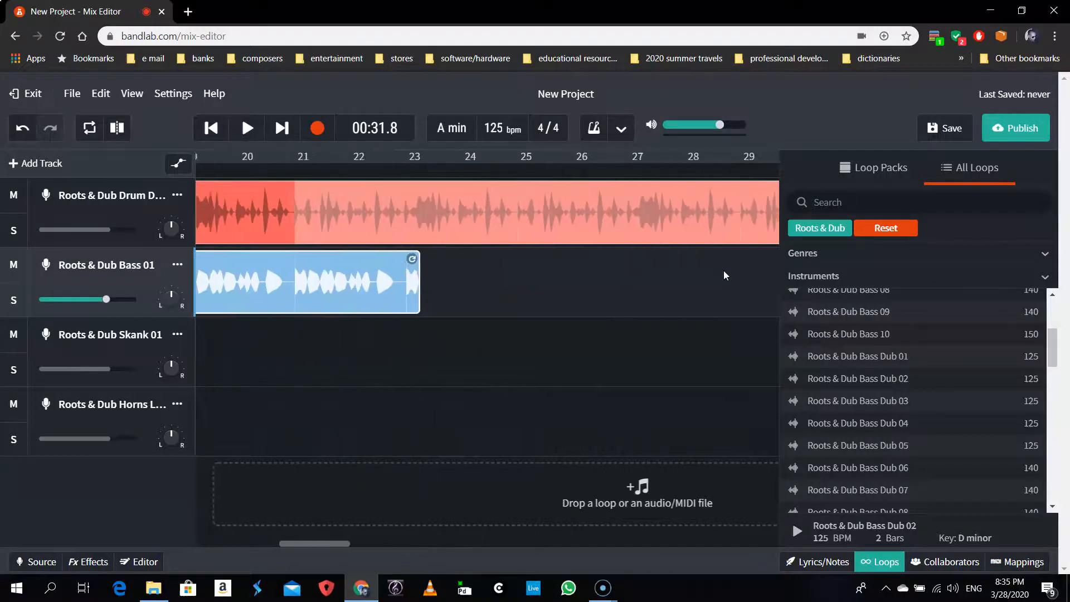
drag(393, 259, 677, 264)
scroll(678, 265, right, 5)
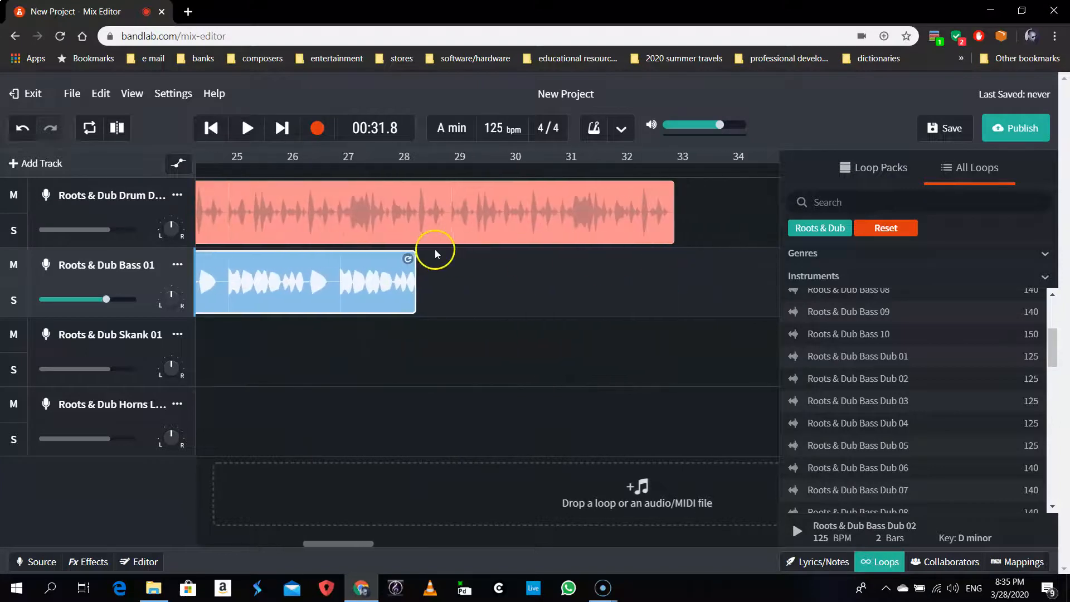
drag(408, 258, 658, 260)
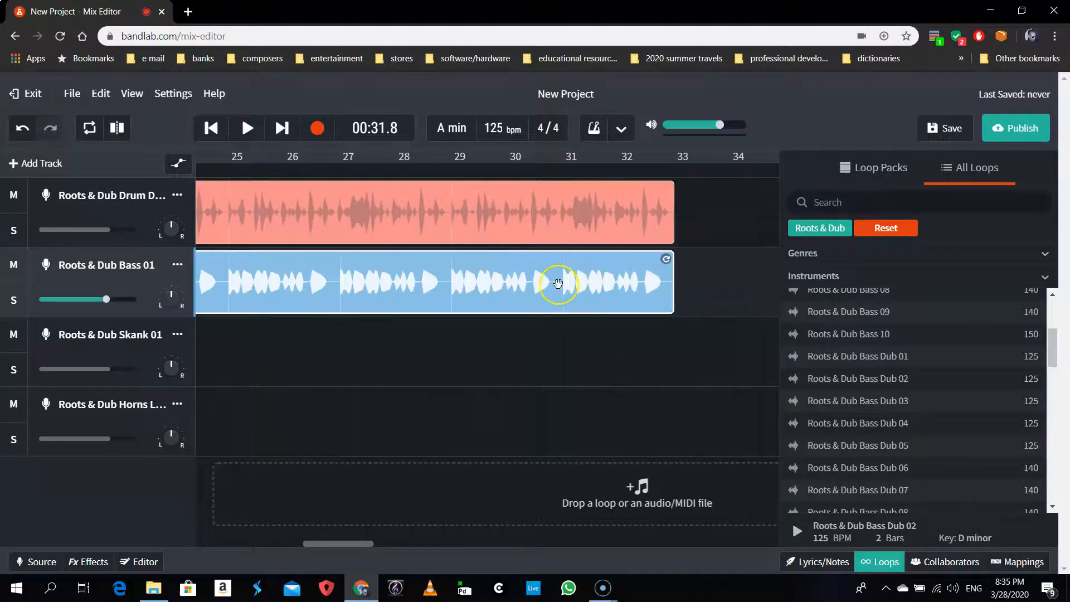
Step: Review the arrangement of all four tracks from bar 1 to bar 33, including the section change at bar 17
scroll(558, 282, left, 8)
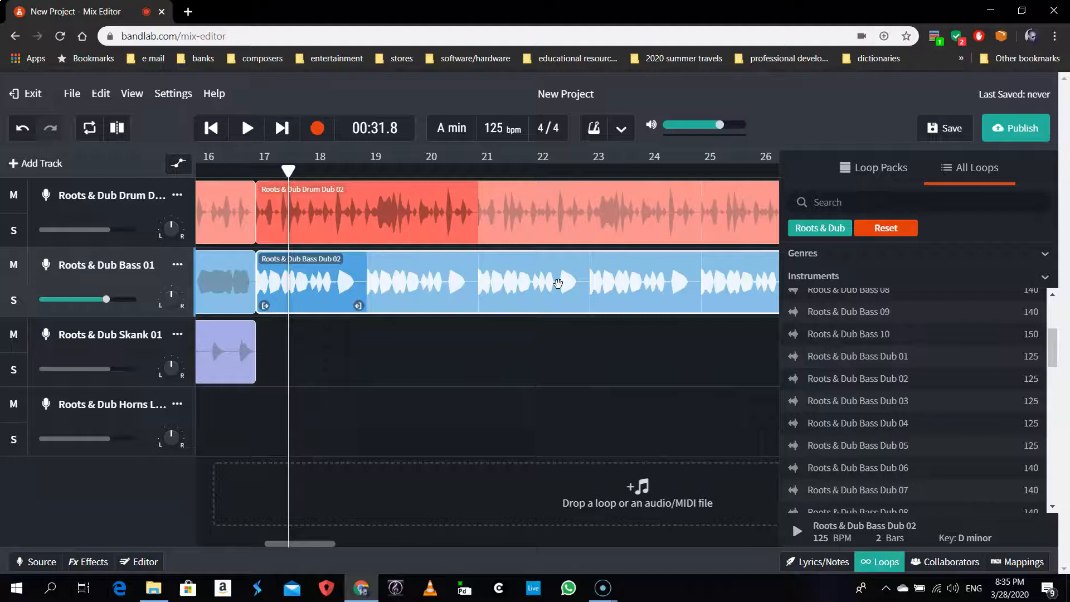
scroll(558, 283, left, 8)
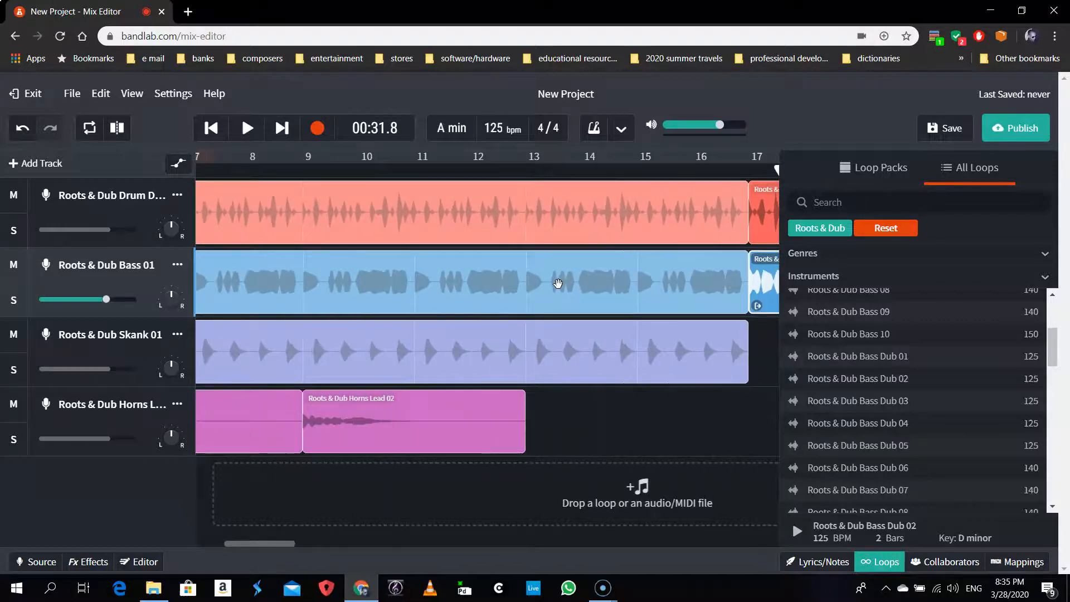
scroll(558, 283, left, 5)
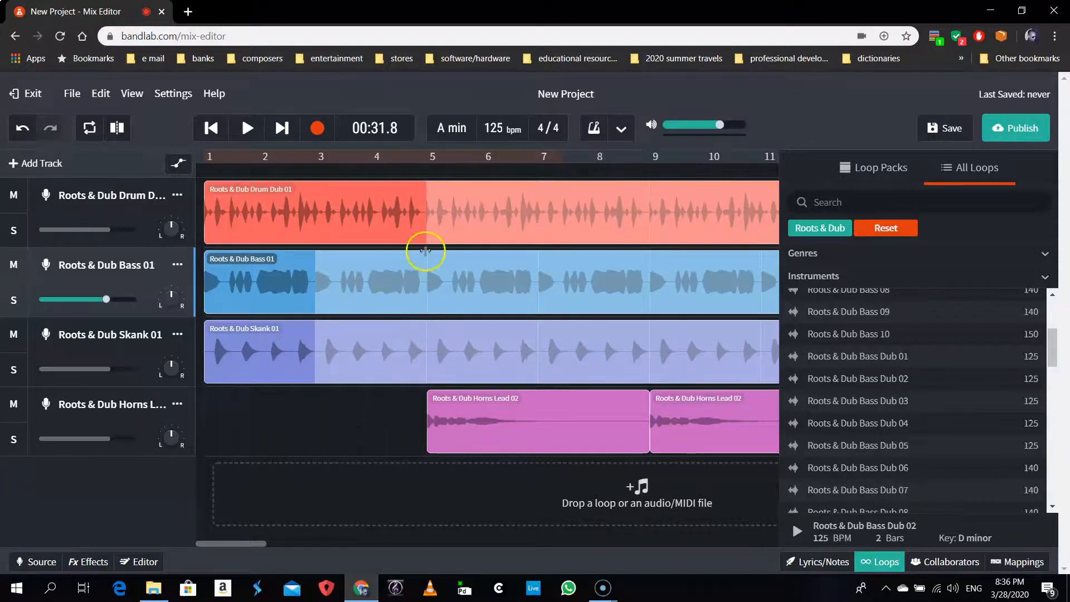
scroll(496, 310, right, 2)
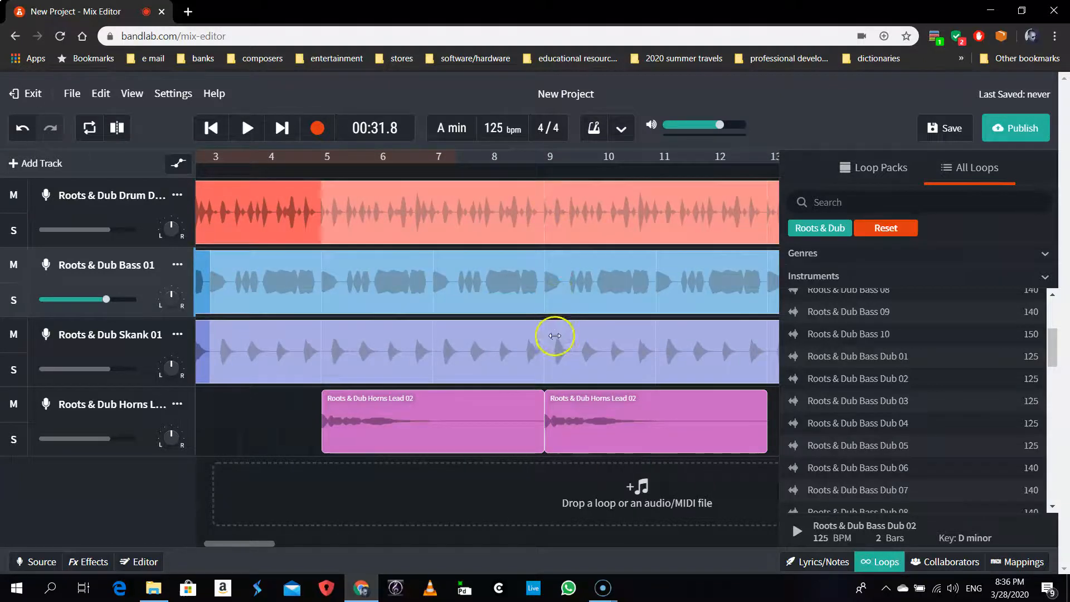
scroll(627, 282, right, 3)
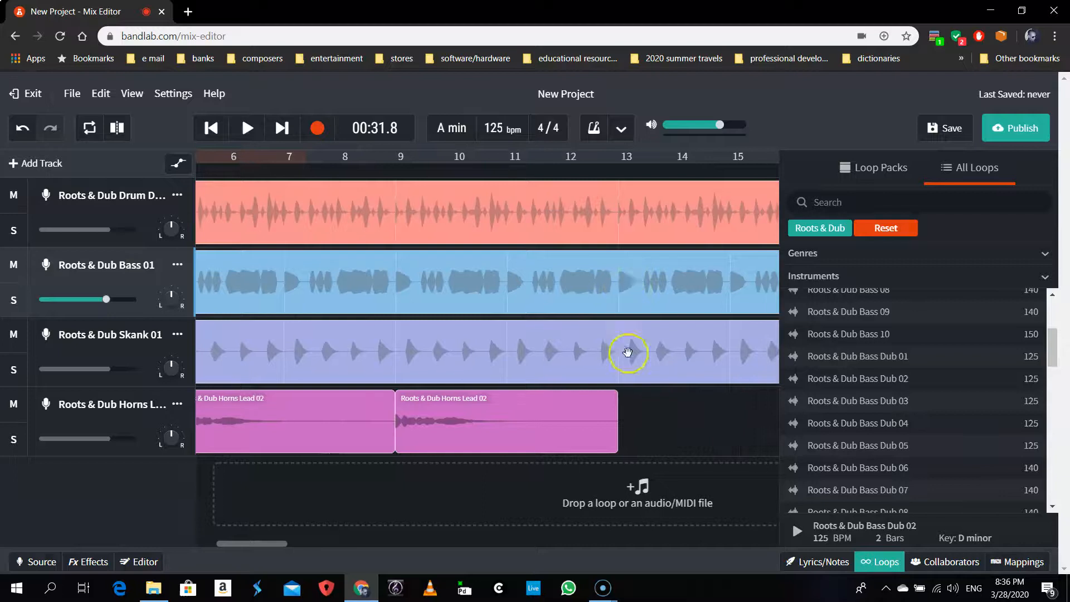
scroll(646, 279, right, 4)
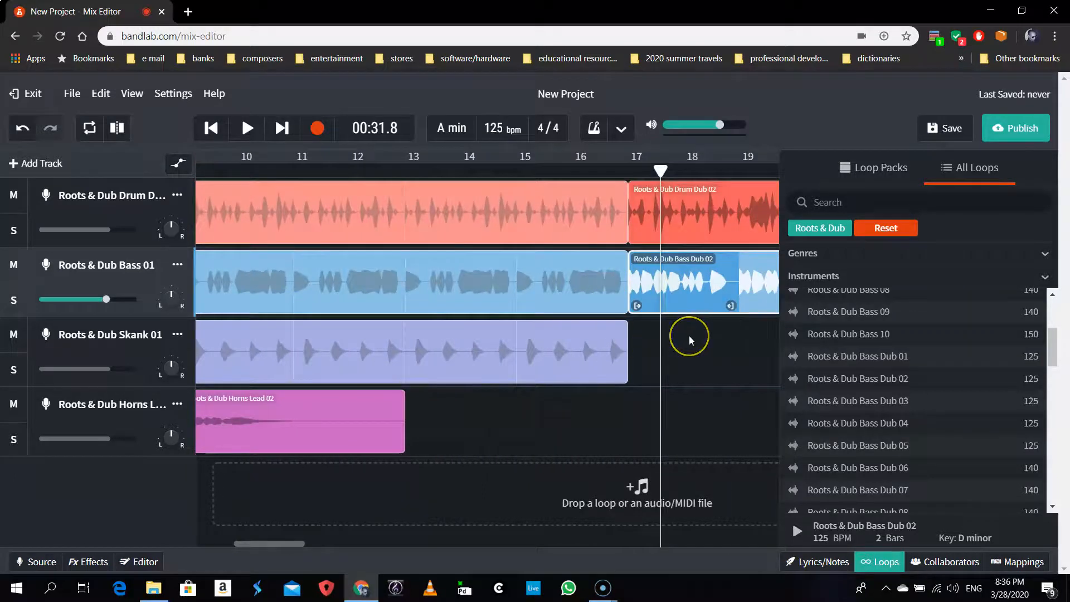
scroll(689, 335, right, 8)
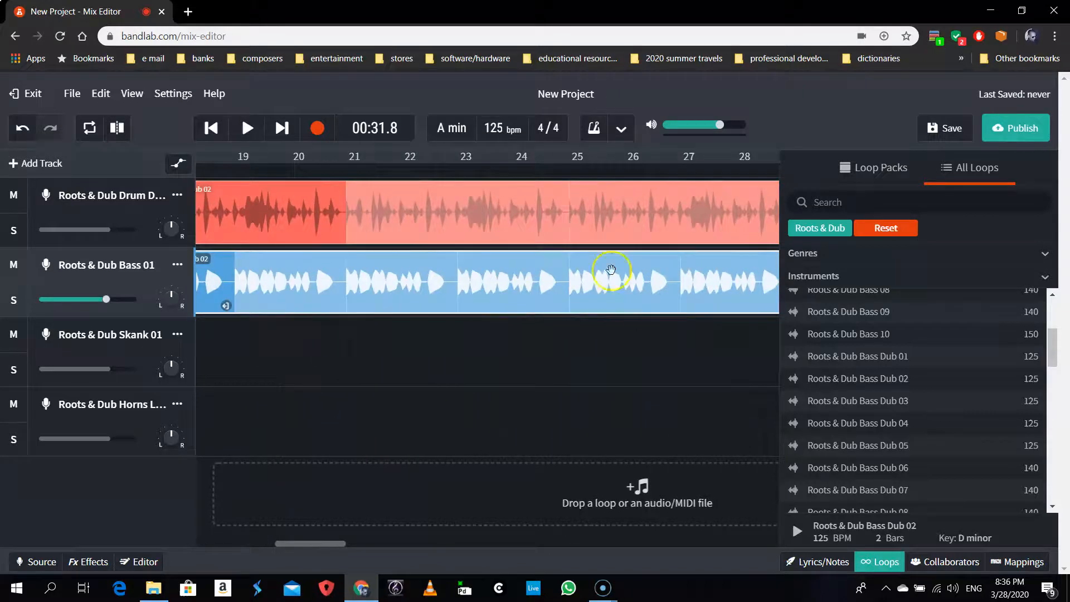
scroll(681, 370, right, 5)
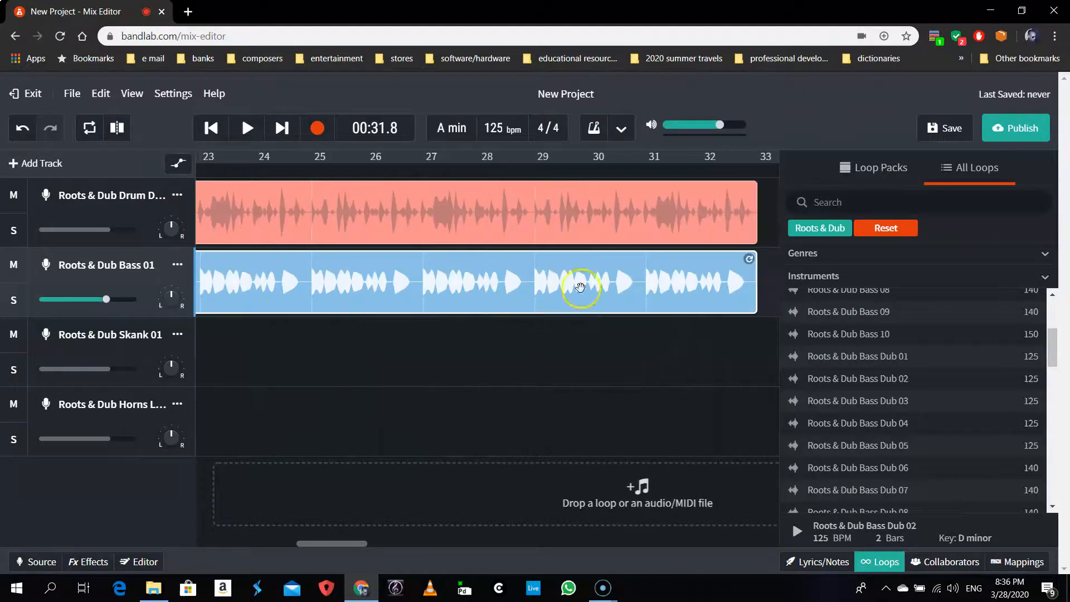
scroll(547, 357, left, 1)
scroll(547, 357, left, 12)
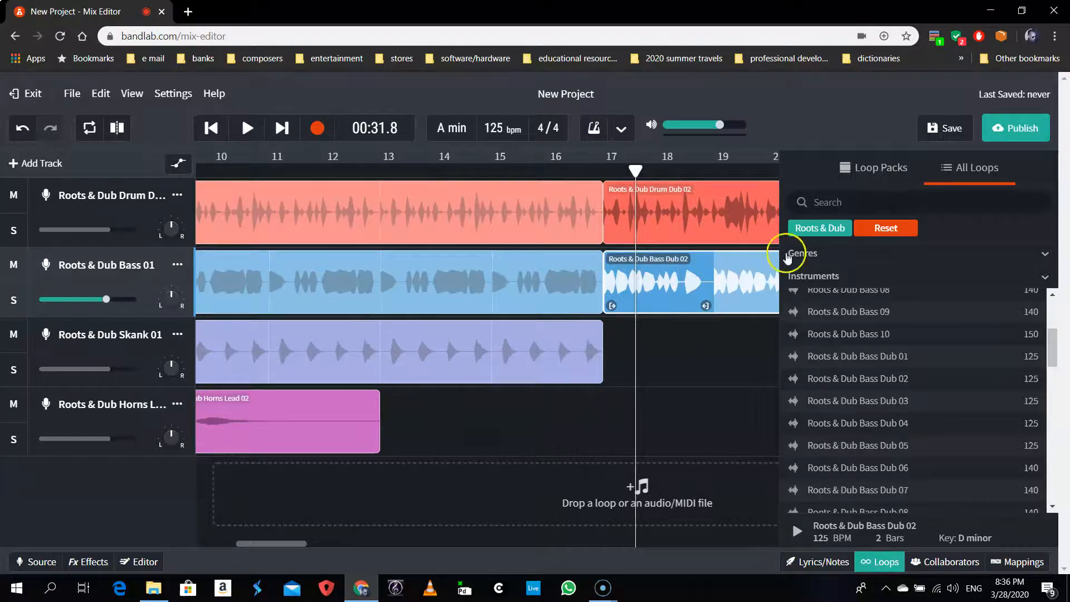
Step: Add the Roots & Dub Skank 03 loop to the skank track, starting at bar 17 directly after the existing skank region
scroll(872, 385, down, 6)
scroll(892, 423, down, 4)
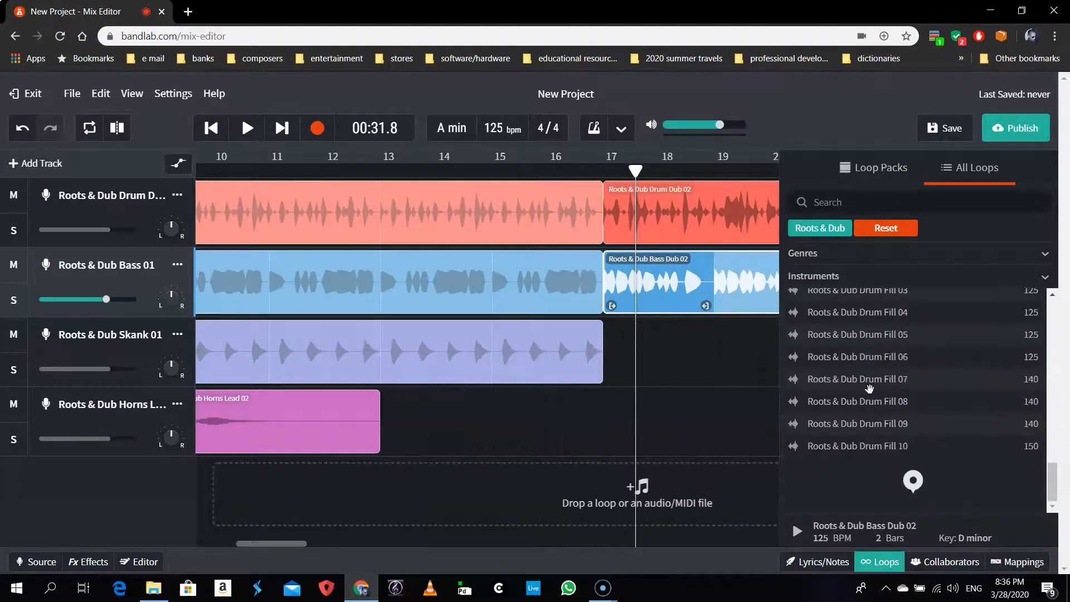
scroll(906, 456, down, 10)
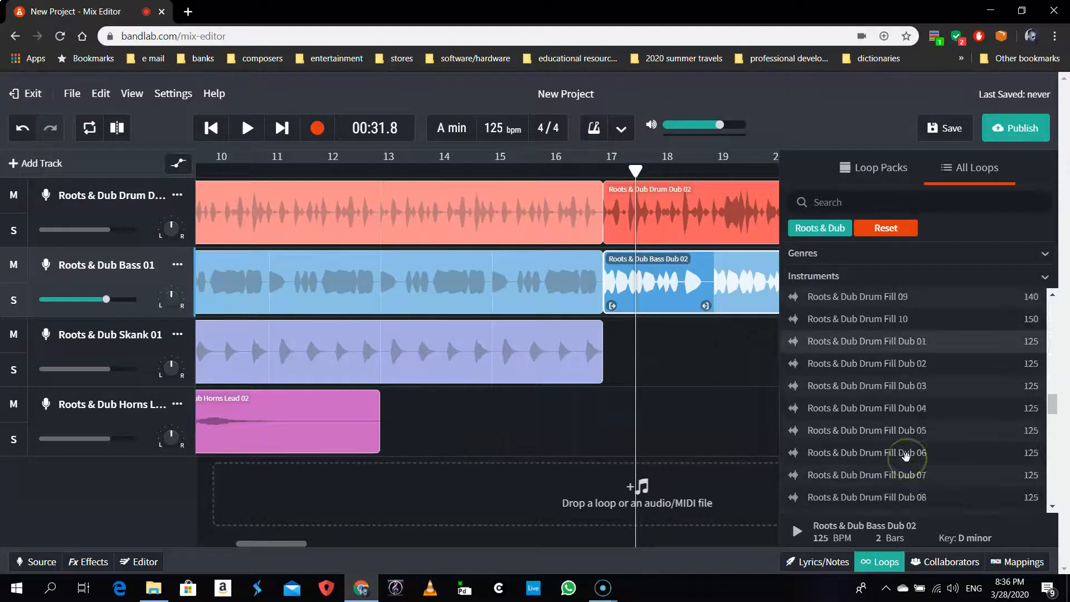
scroll(906, 456, down, 5)
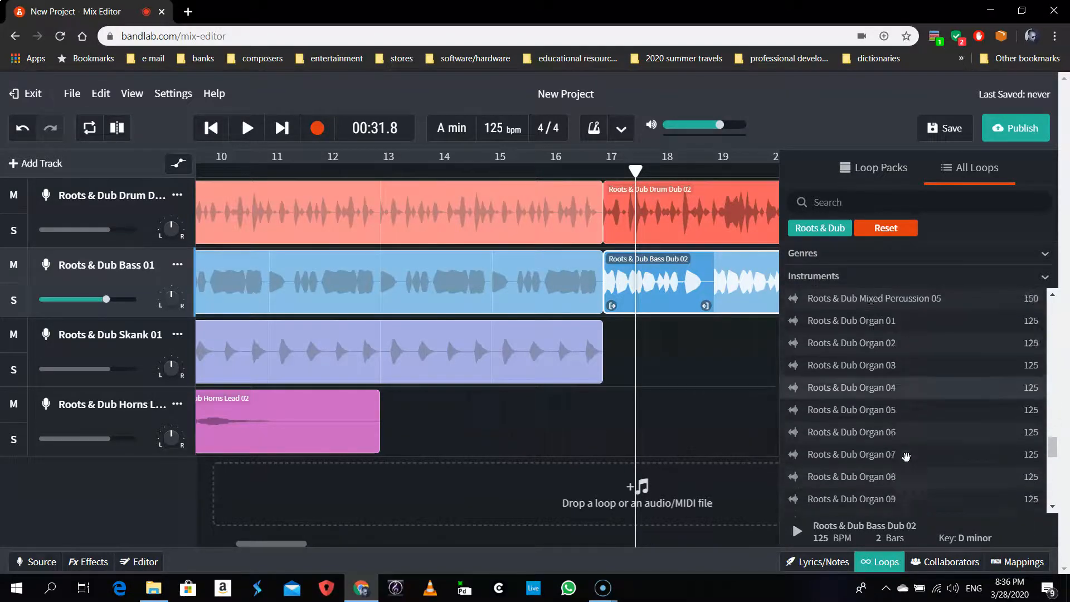
scroll(906, 456, down, 3)
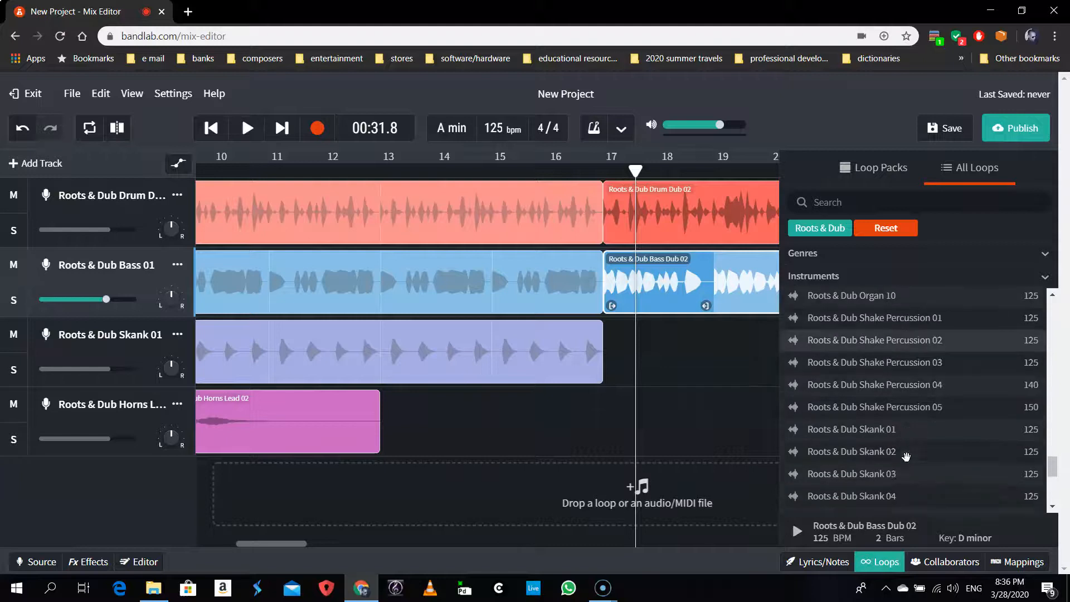
click(877, 382)
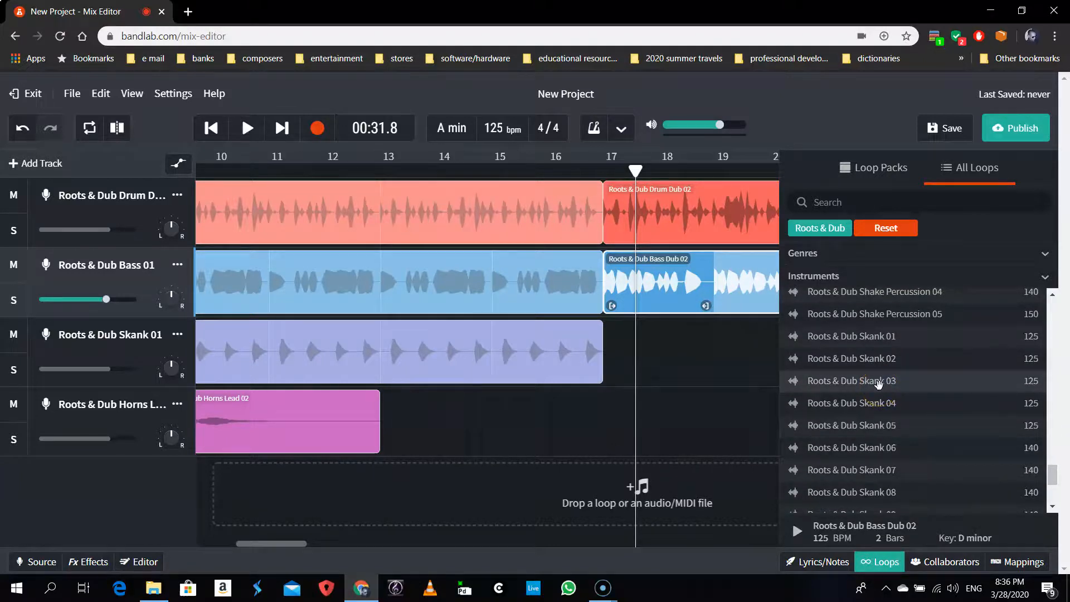
drag(878, 383, 676, 361)
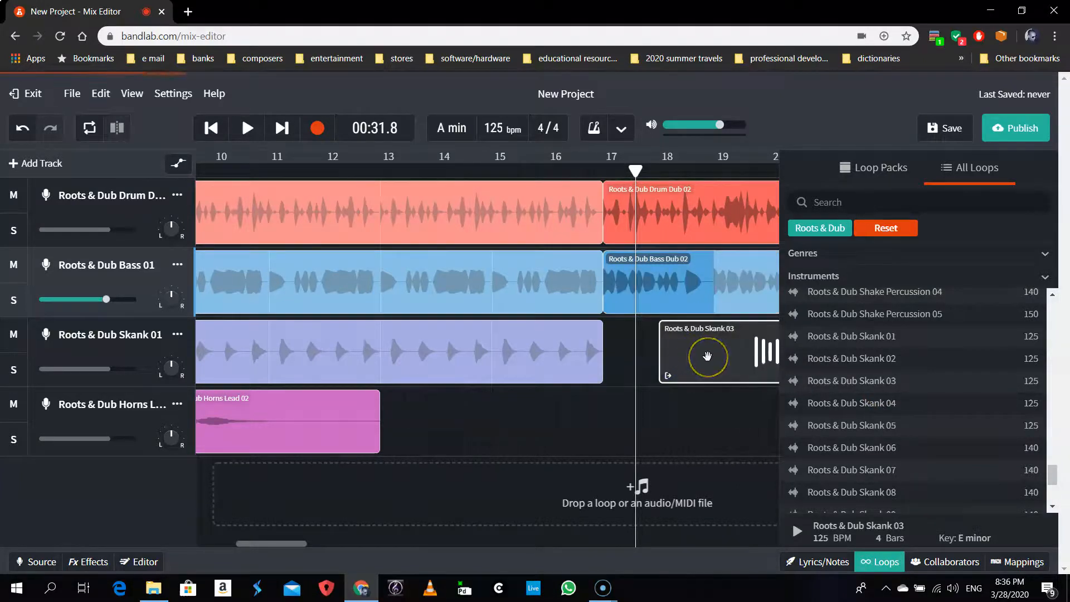
drag(706, 355, 652, 362)
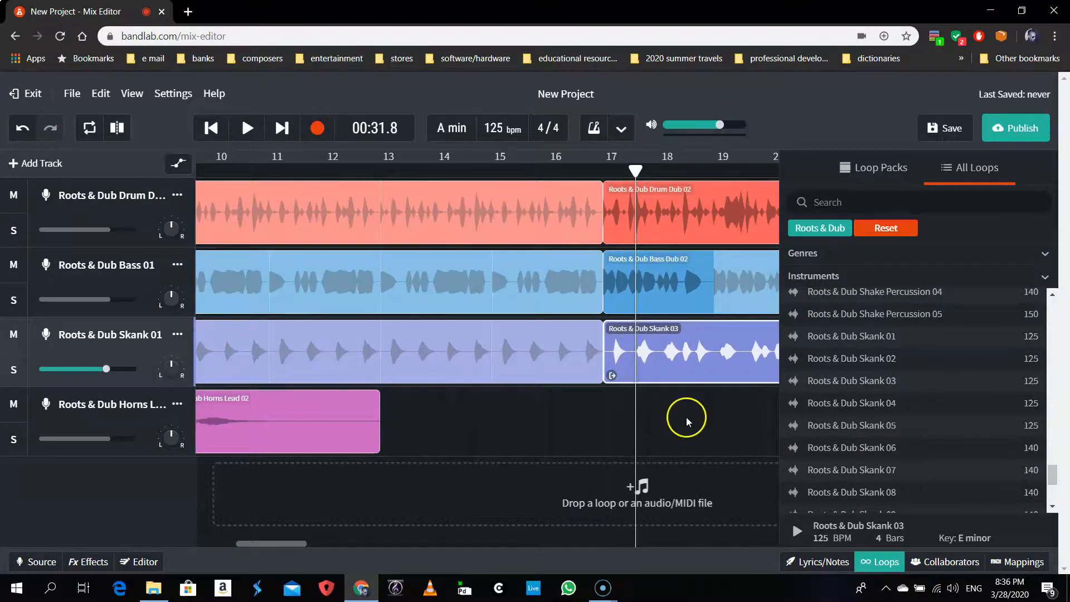
Step: Repeat the Skank 03 loop up to bar 33 so it ends together with the drum and bass regions
scroll(654, 412, right, 3)
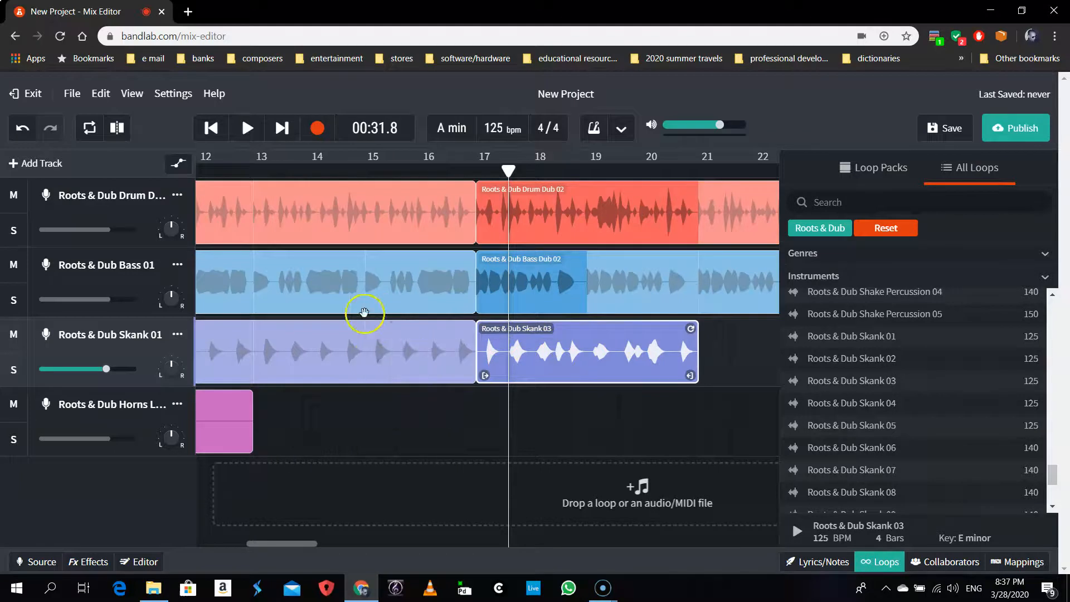
scroll(610, 435, right, 6)
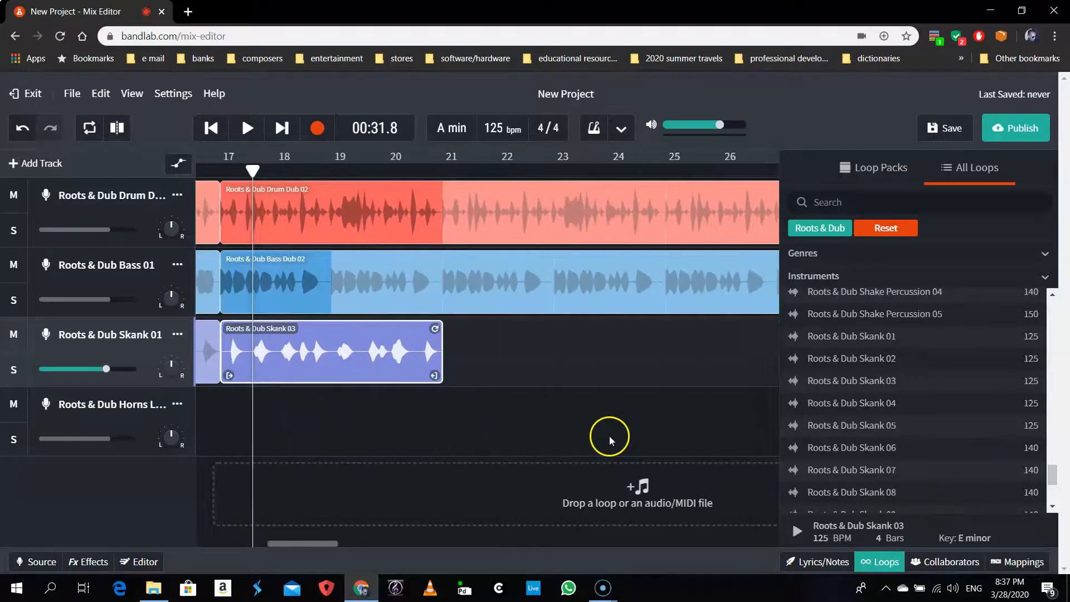
drag(435, 329, 701, 312)
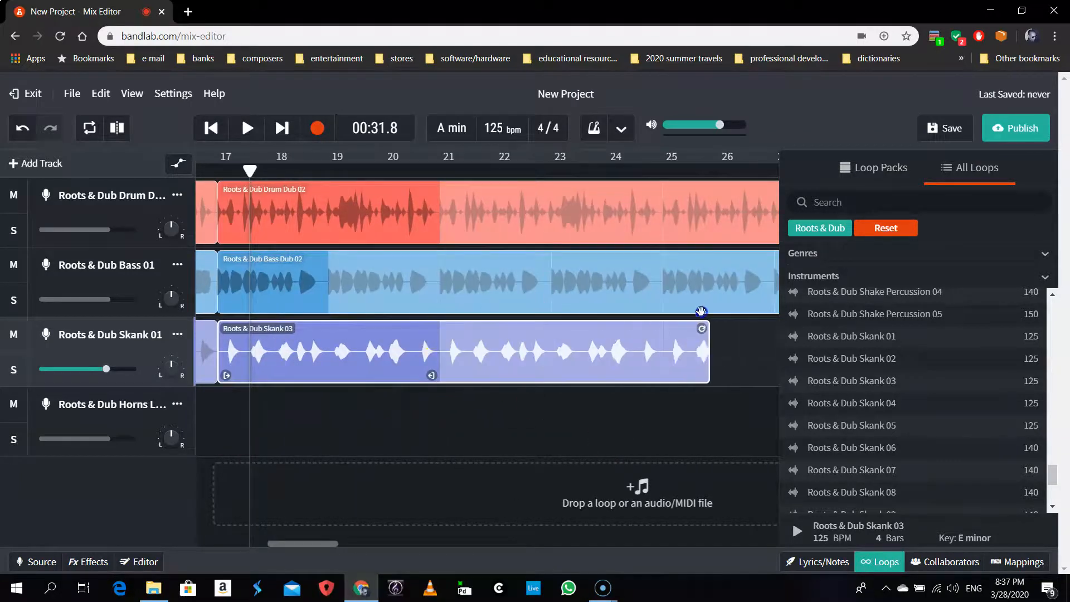
scroll(618, 407, right, 6)
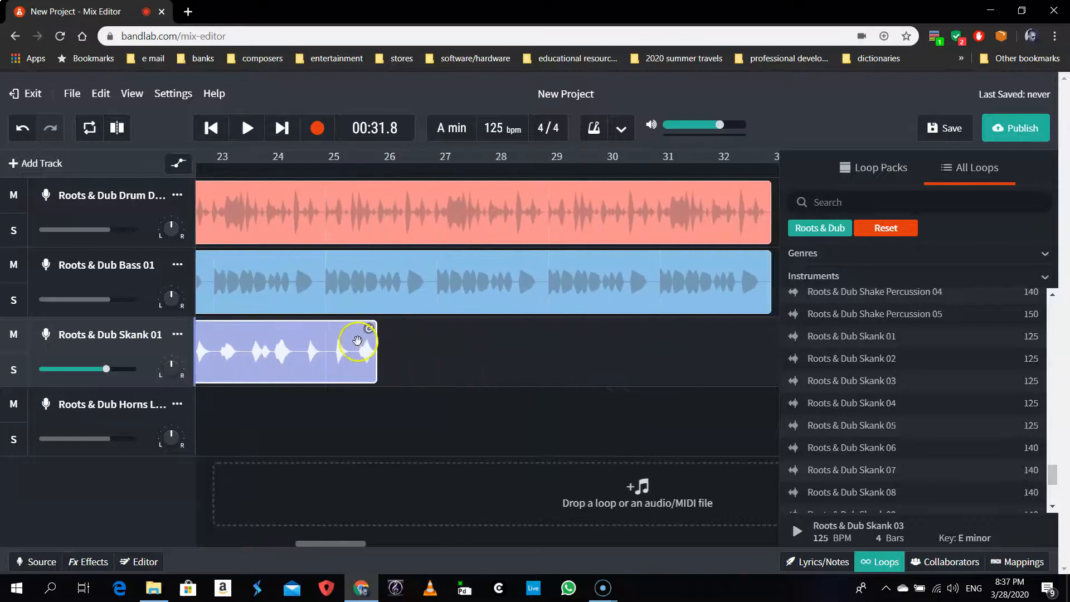
drag(375, 333, 724, 329)
scroll(723, 329, right, 2)
drag(589, 329, 620, 327)
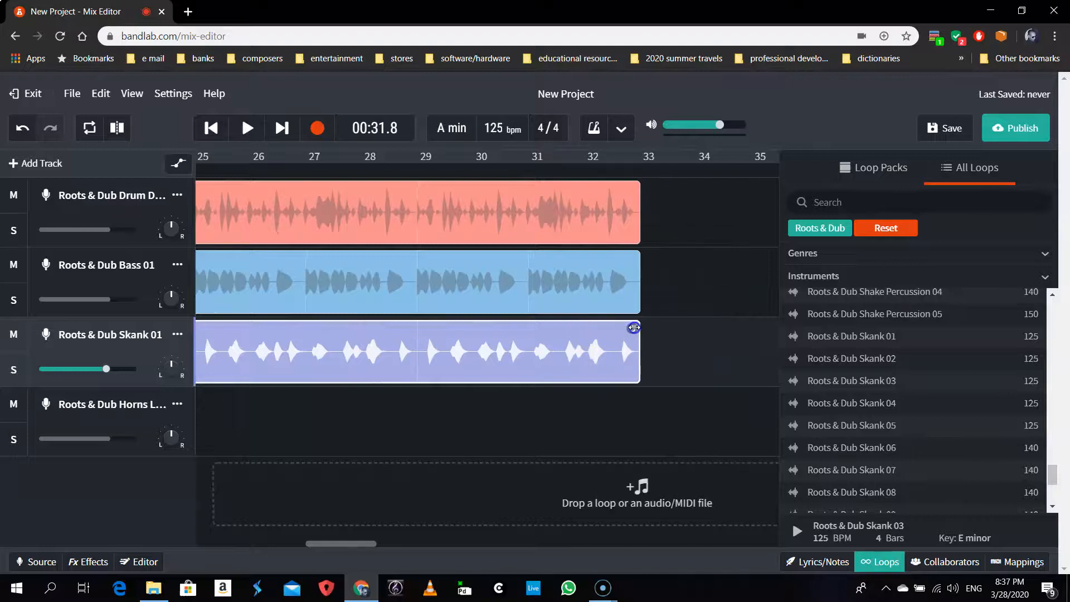
Step: Add the Roots & Dub Horns Lead 01 loop to the horns track, starting at bar 17
scroll(577, 394, left, 18)
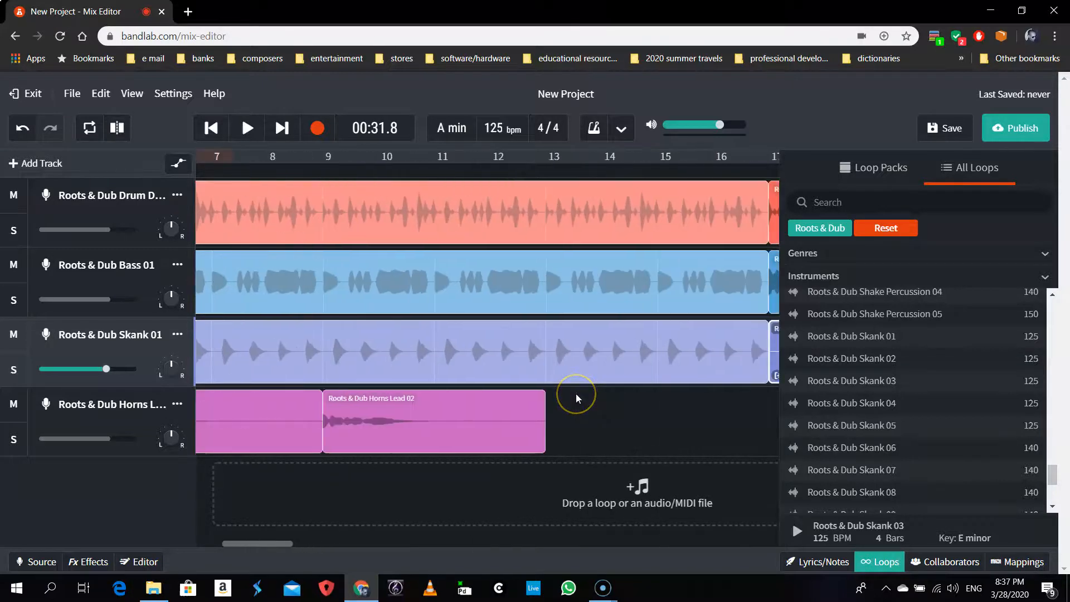
scroll(576, 395, right, 2)
scroll(576, 393, right, 1)
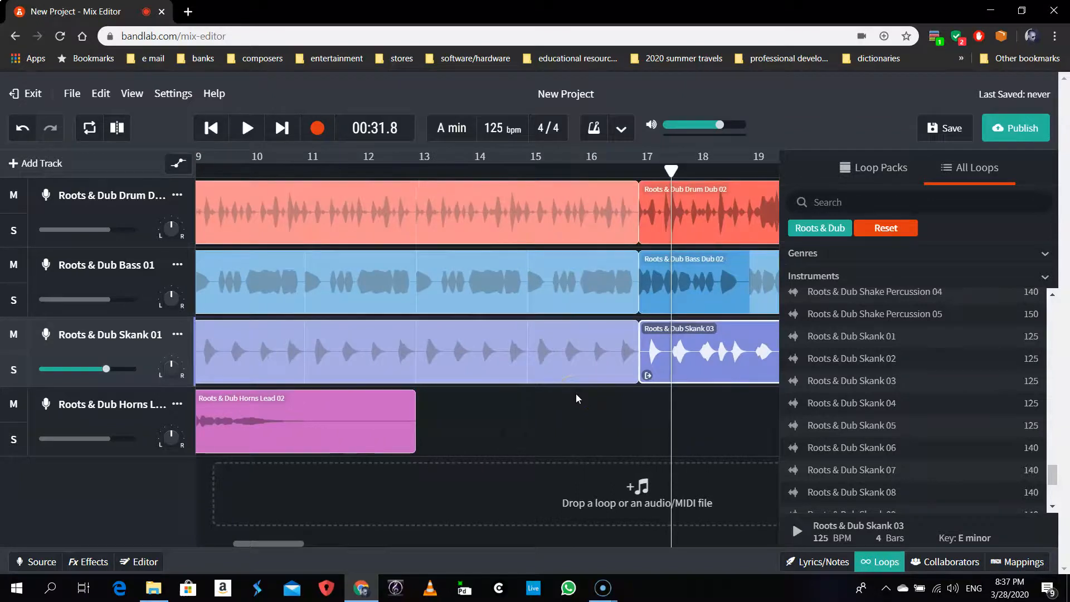
scroll(576, 398, right, 3)
scroll(576, 398, left, 2)
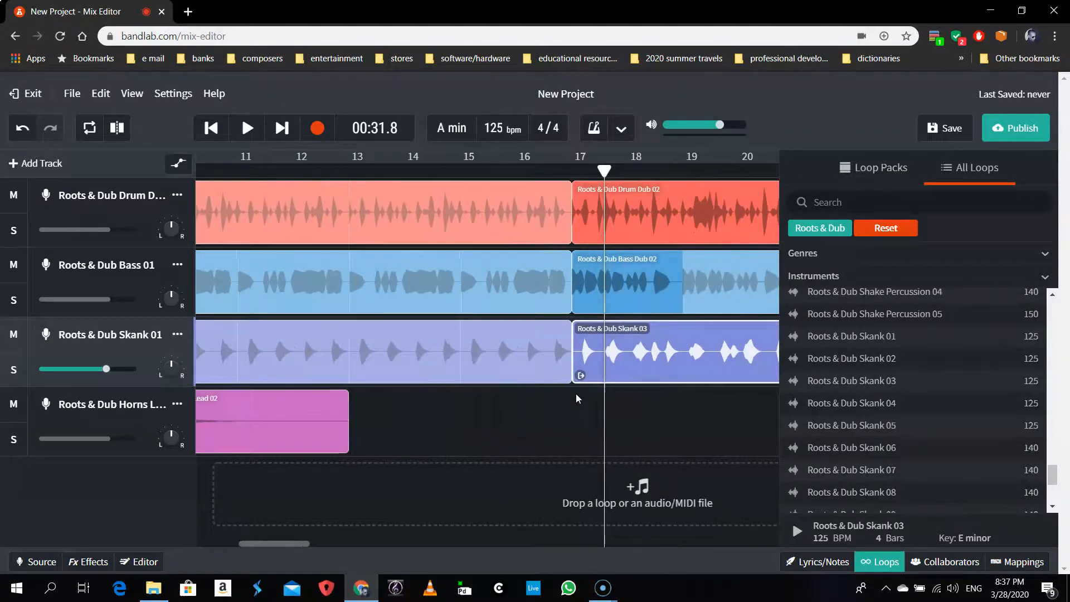
scroll(936, 383, down, 3)
scroll(935, 383, up, 4)
scroll(935, 383, down, 1)
scroll(935, 383, up, 3)
scroll(935, 383, up, 5)
scroll(869, 384, up, 3)
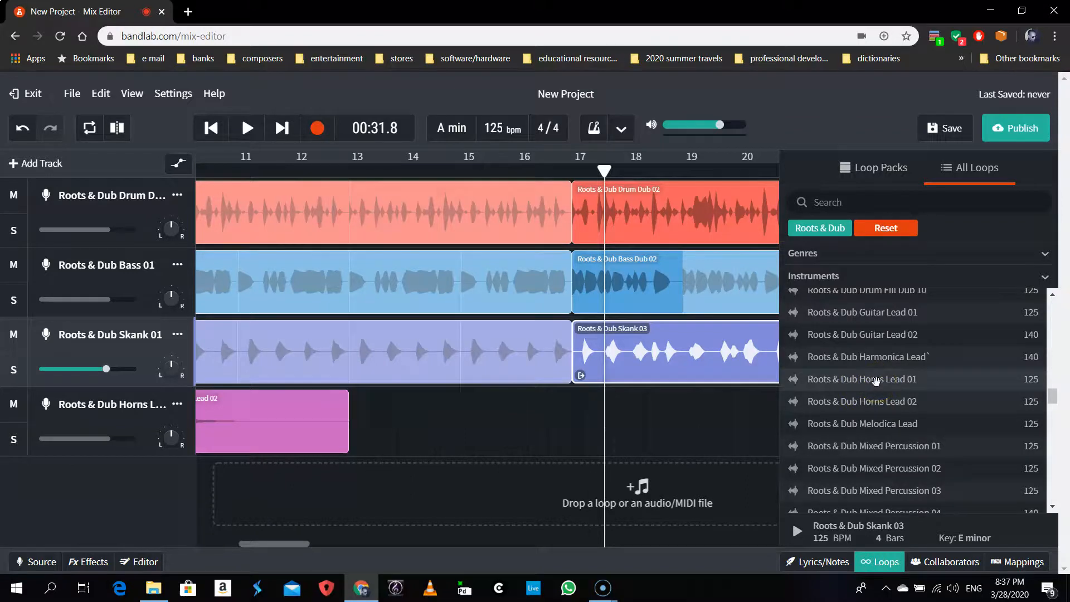
drag(876, 381, 580, 428)
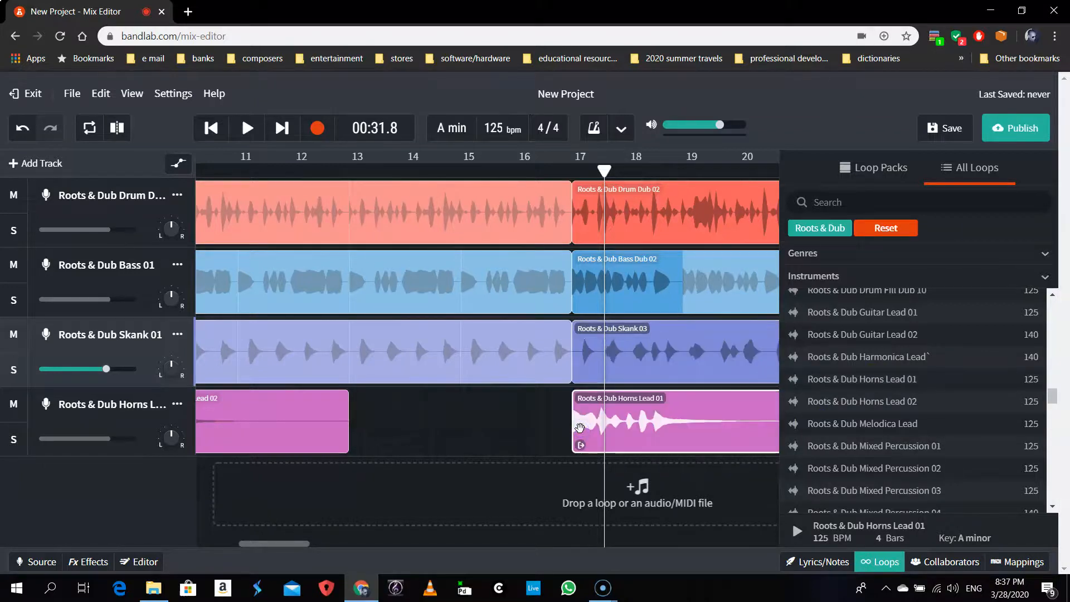
Step: Review the horns placement in both sections against the other tracks, with the loop library closed
scroll(530, 418, right, 5)
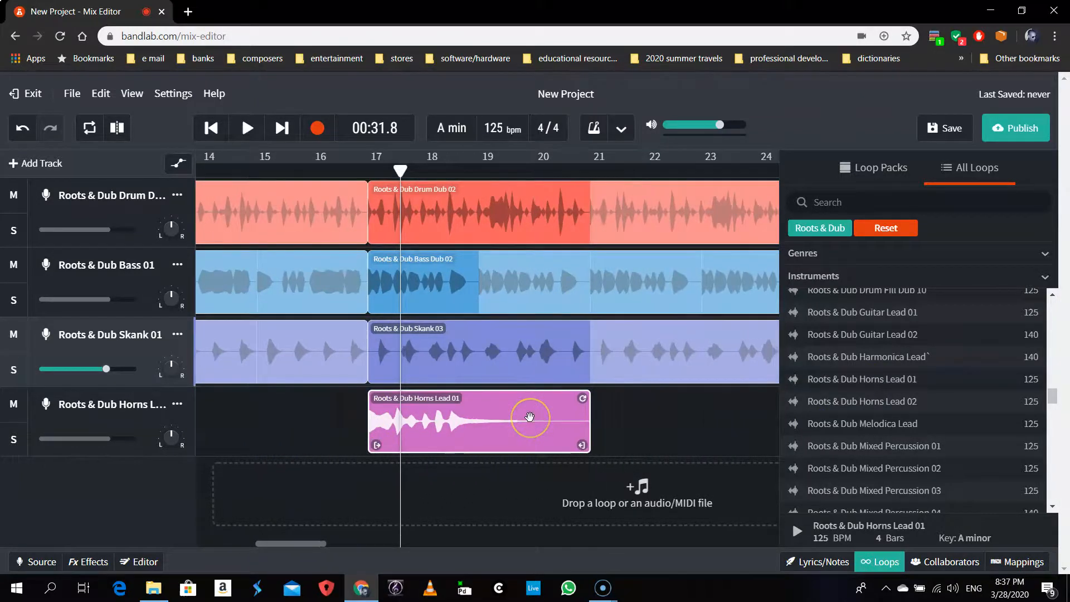
scroll(530, 418, left, 3)
scroll(529, 417, left, 5)
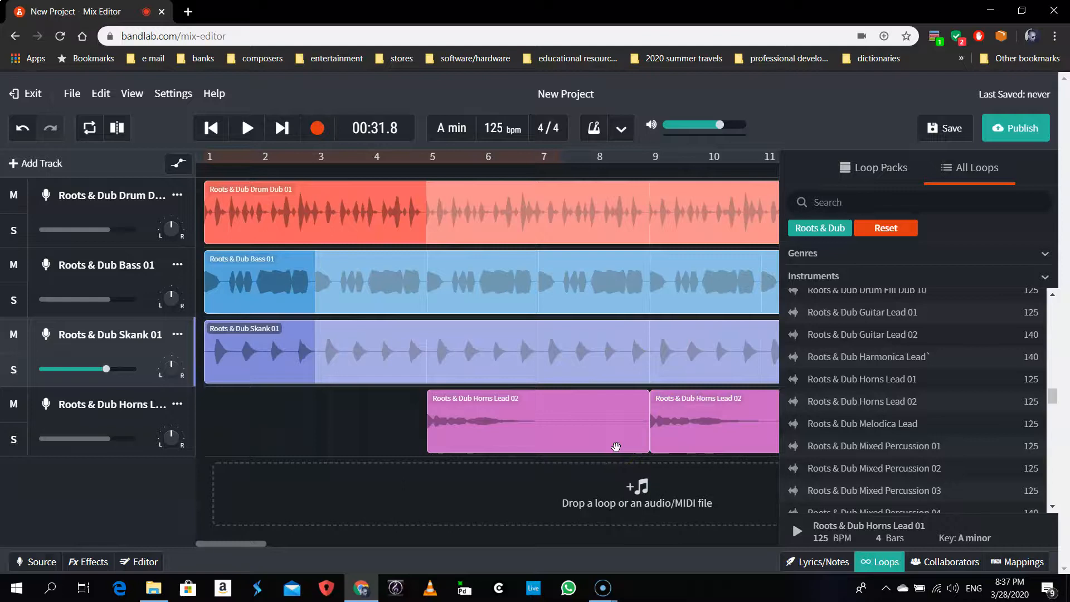
click(878, 562)
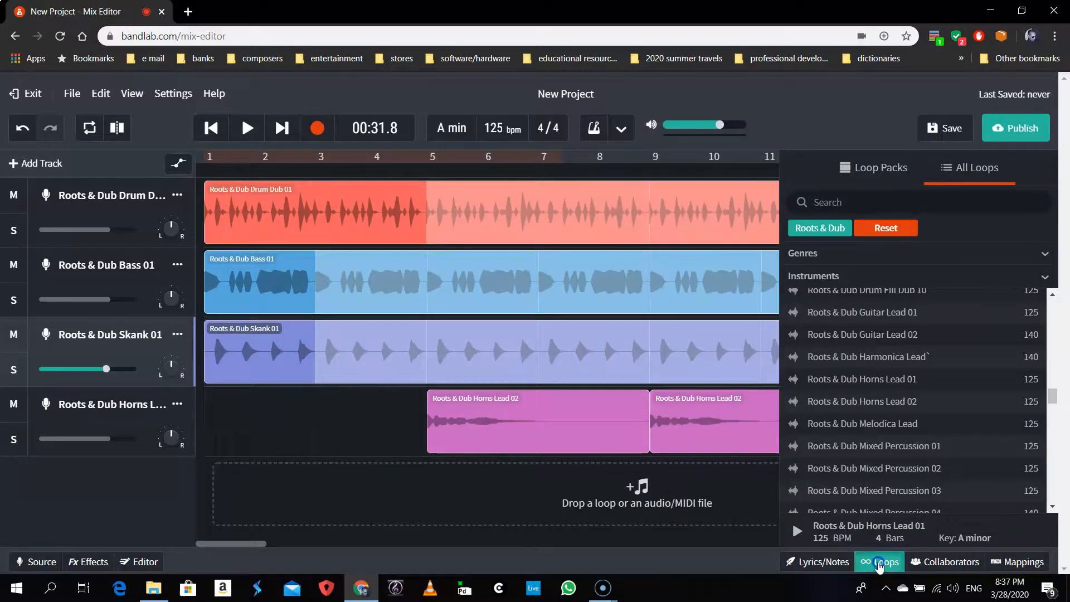
scroll(831, 408, right, 3)
scroll(834, 409, right, 5)
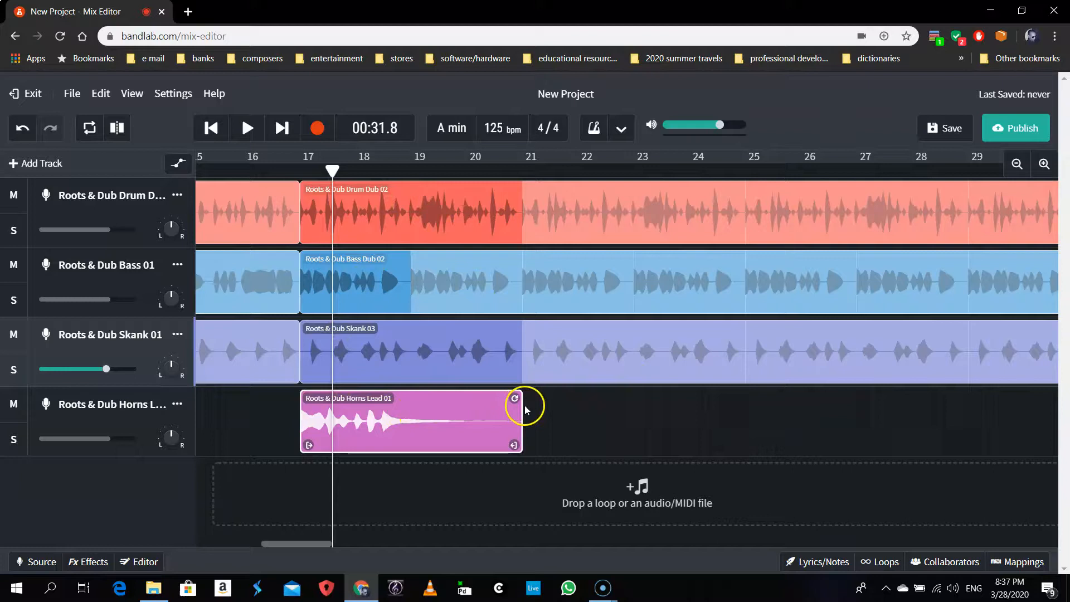
drag(561, 387, 527, 398)
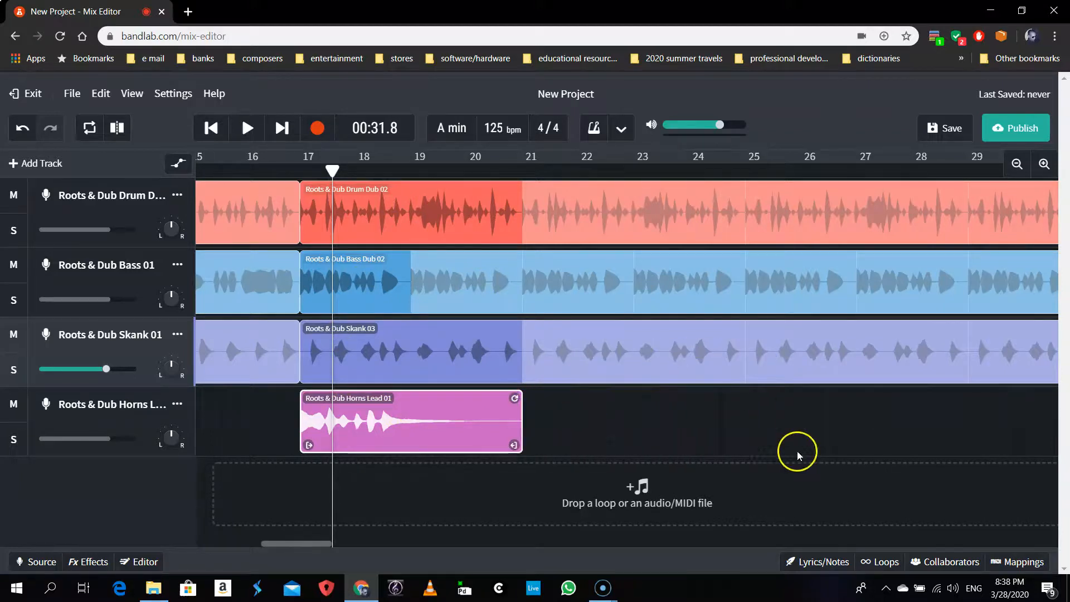
scroll(790, 447, right, 2)
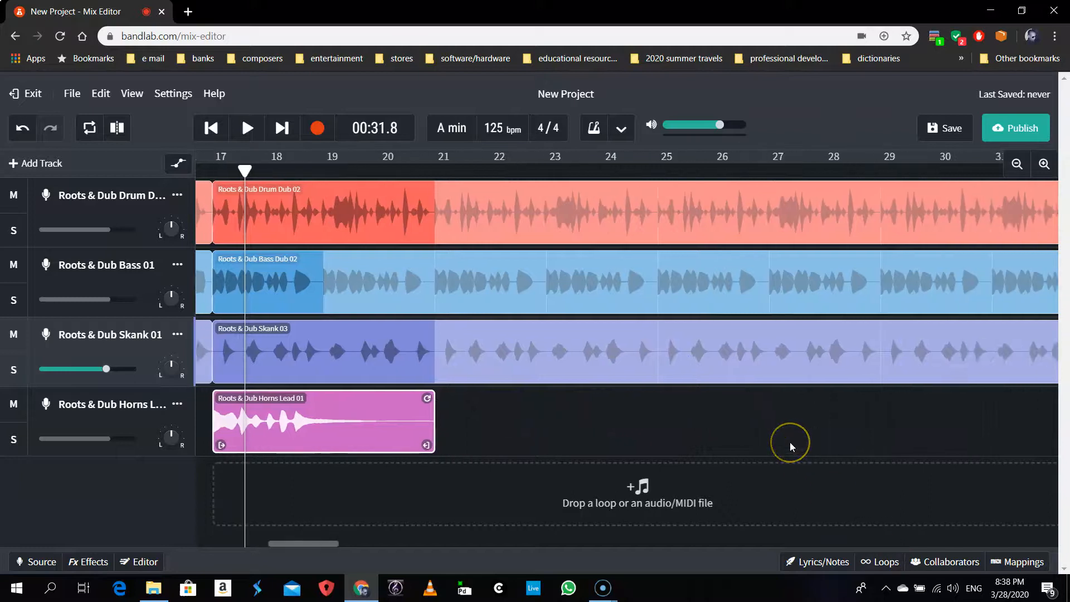
scroll(790, 447, left, 2)
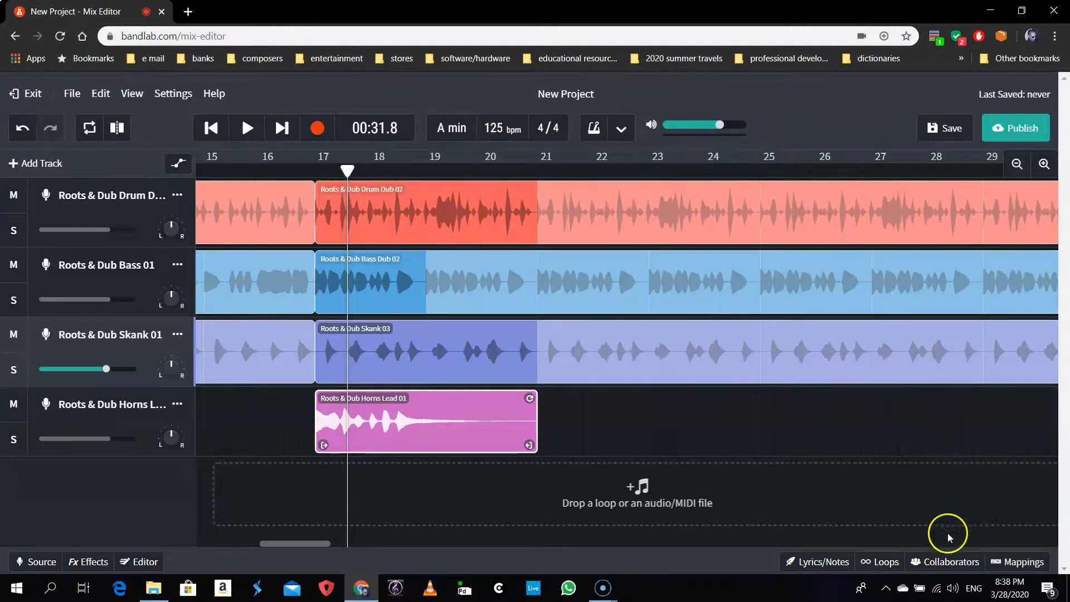
Step: Add a second Roots & Dub Horns Lead 01 loop to the horns track at bar 25, leaving bars 21 to 25 empty
click(881, 562)
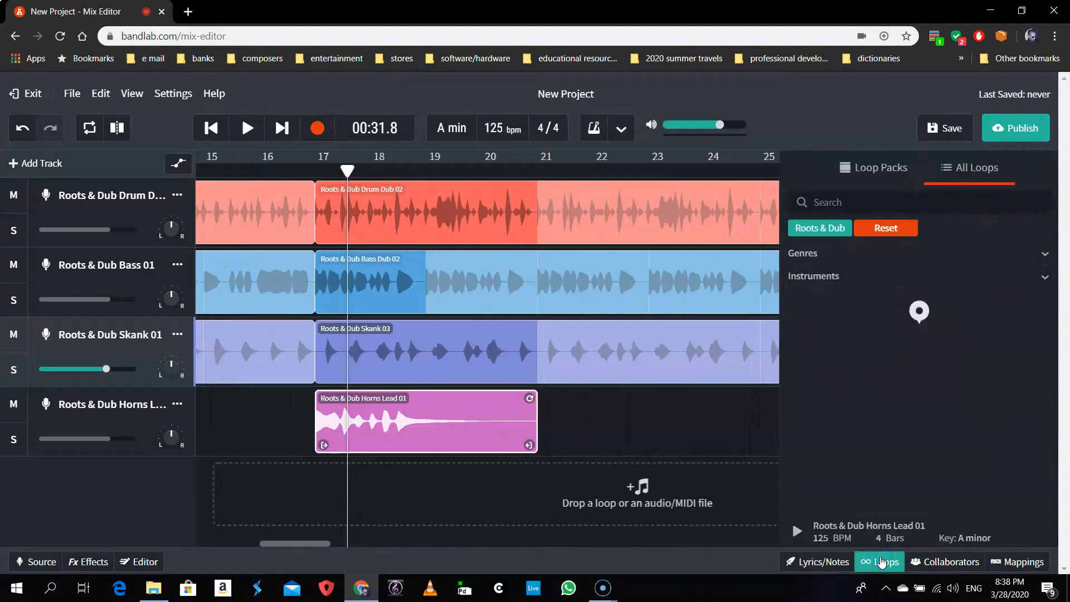
scroll(888, 454, down, 5)
scroll(887, 459, down, 5)
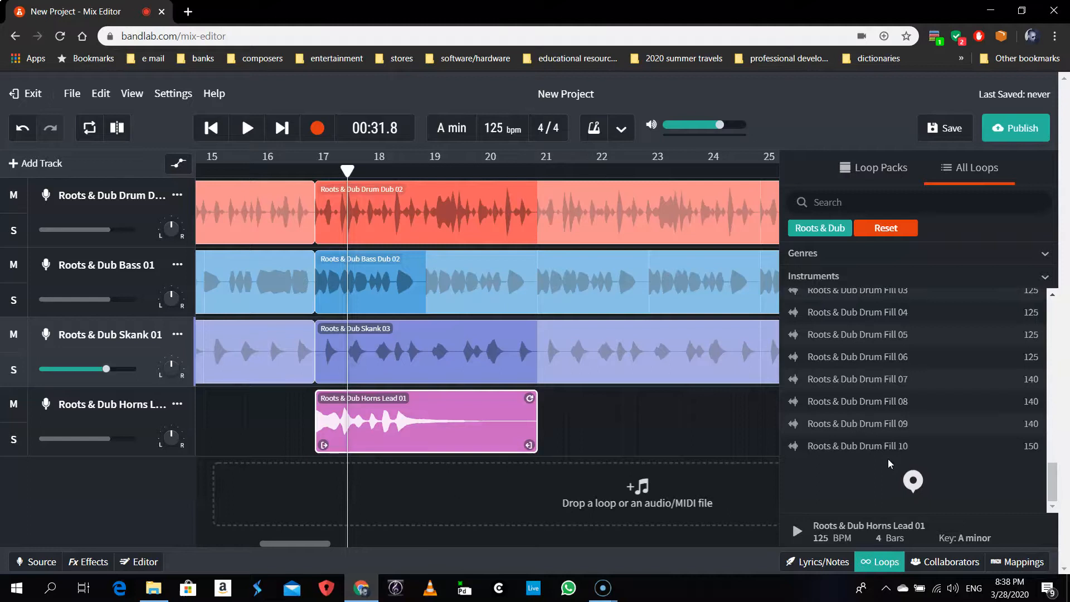
scroll(911, 405, down, 5)
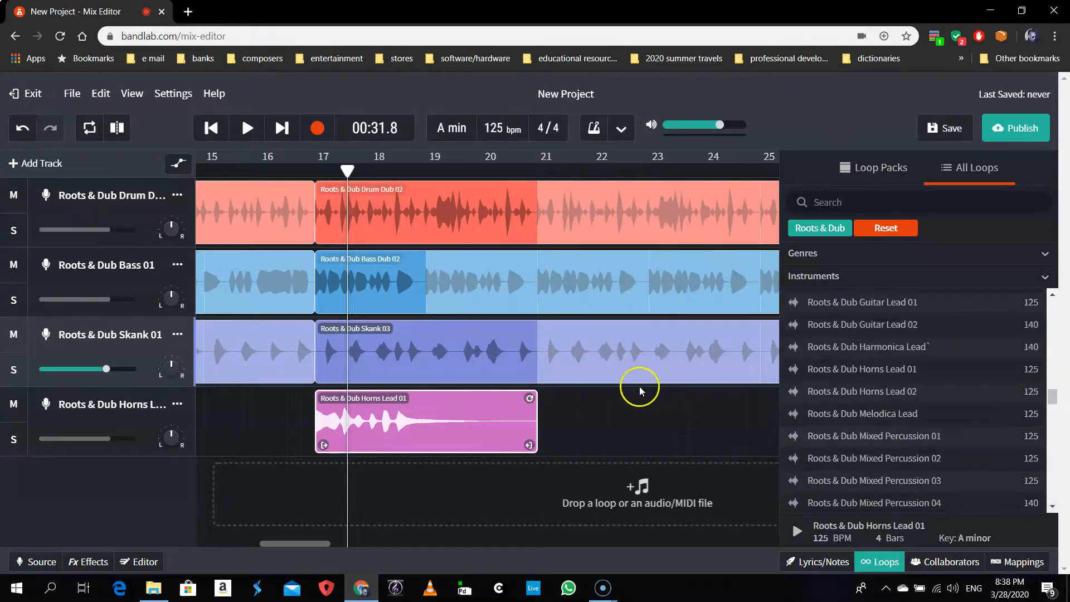
scroll(639, 386, right, 3)
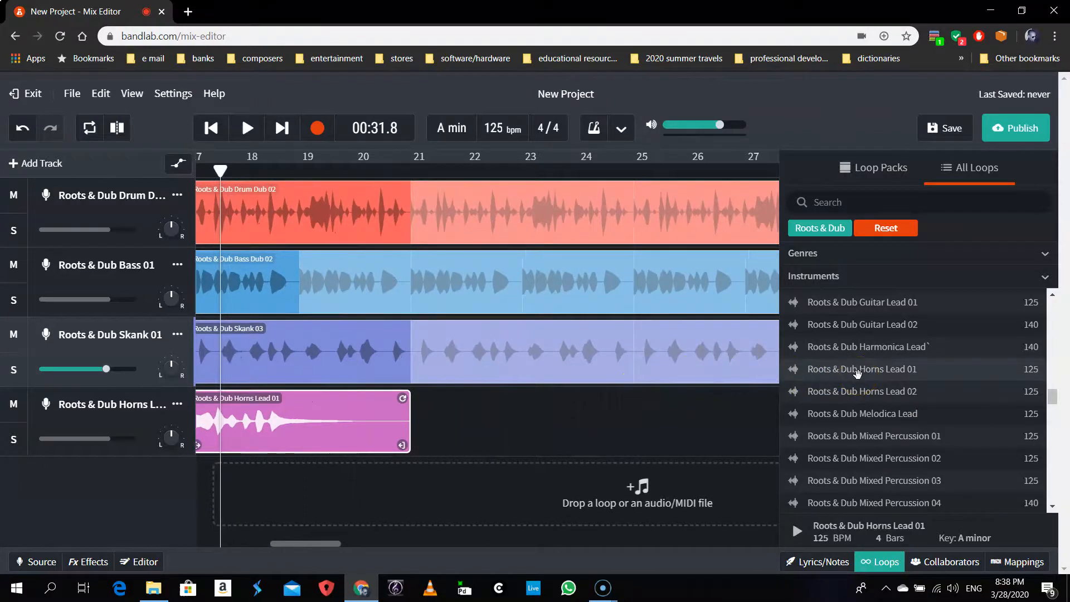
drag(858, 375, 645, 438)
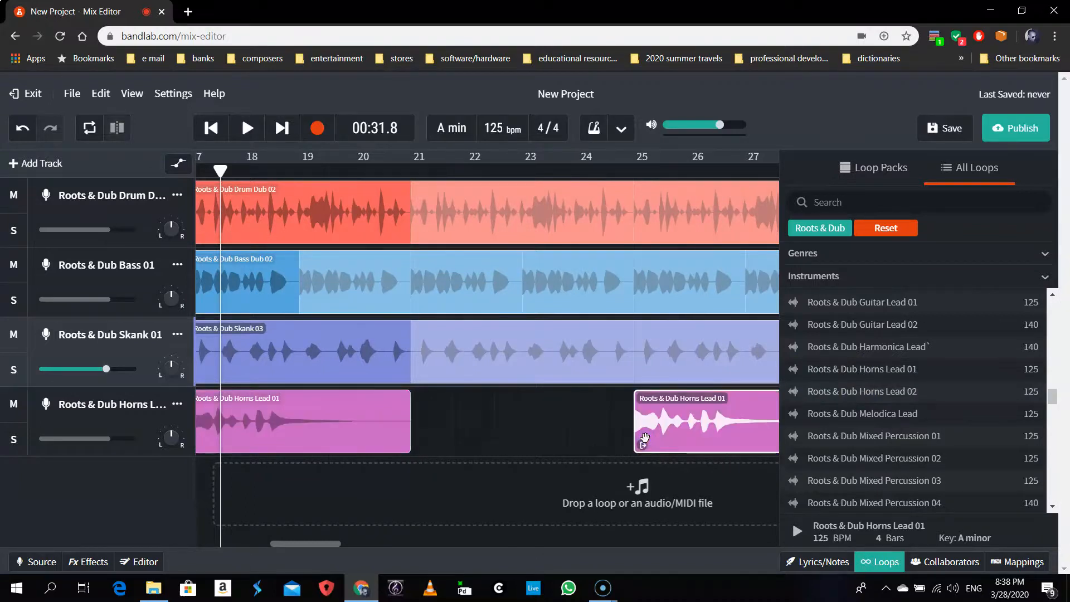
scroll(645, 438, right, 10)
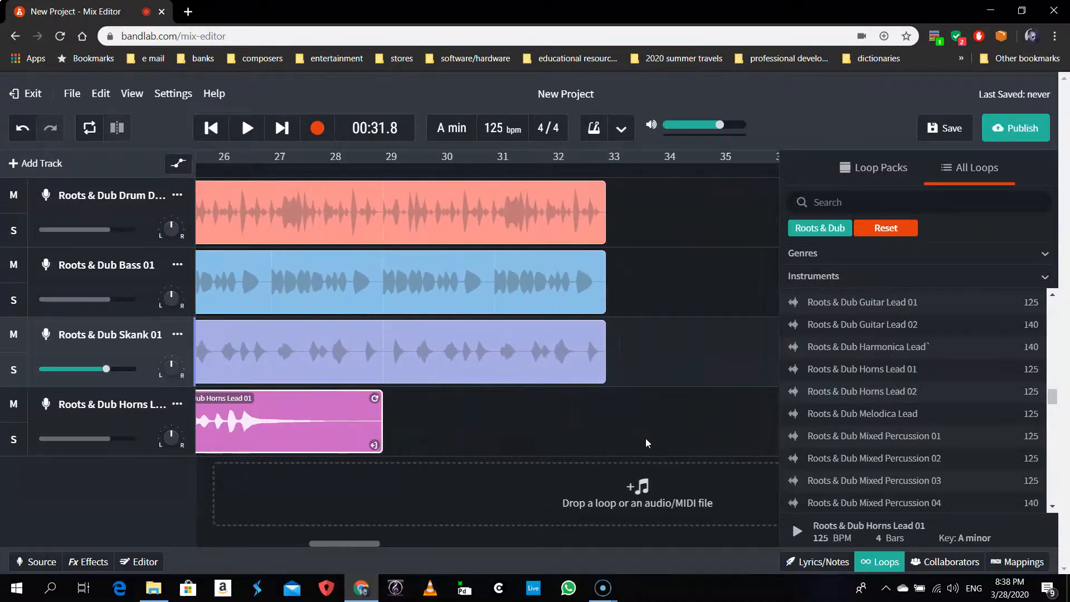
scroll(645, 438, left, 4)
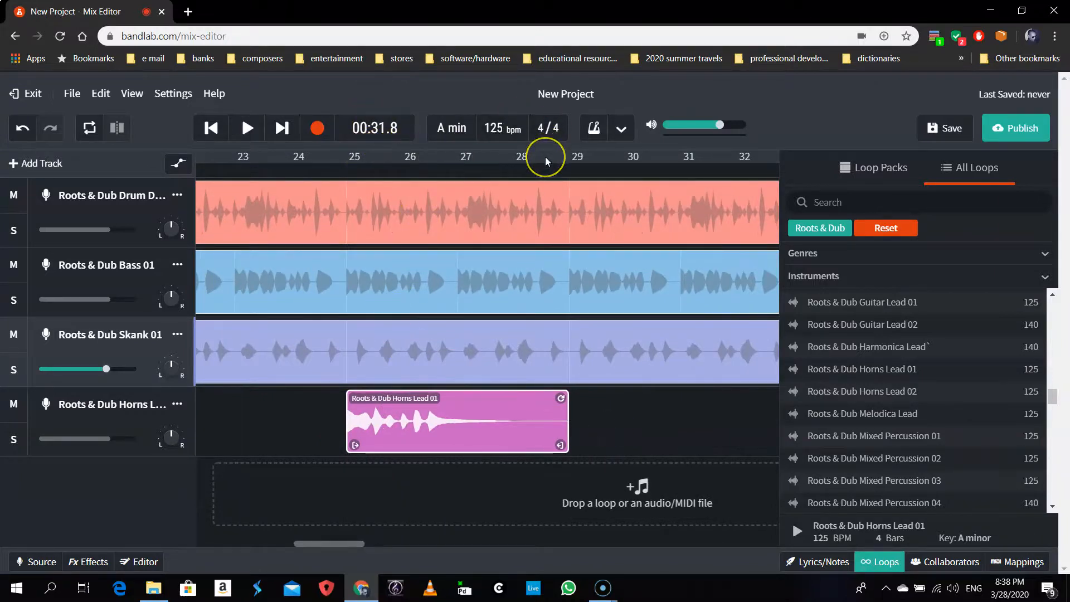
scroll(545, 156, right, 2)
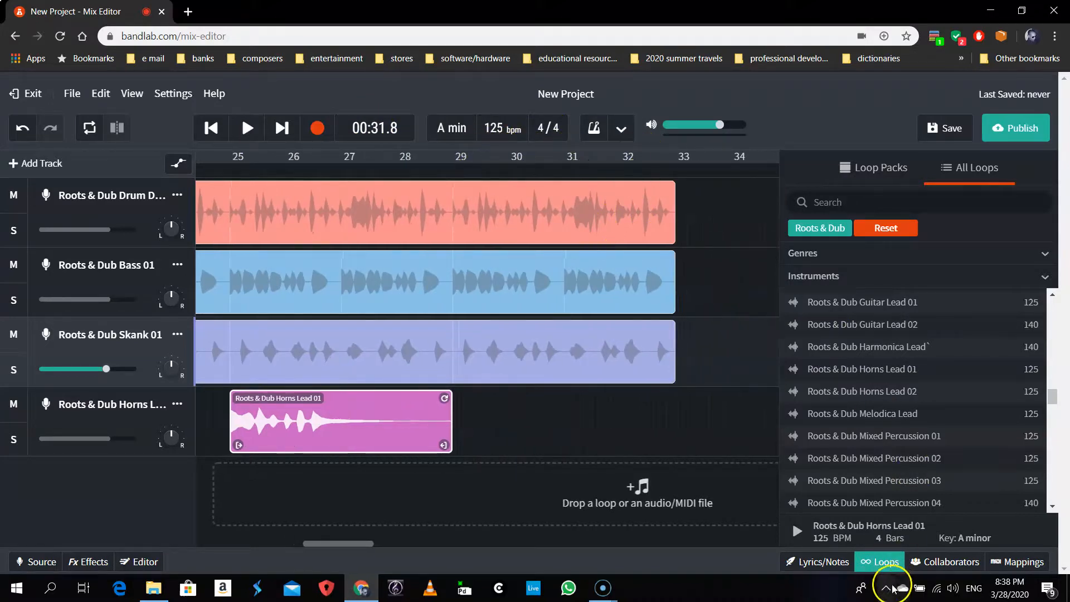
Step: Play the whole arrangement from bar 1 to its end at bar 33, with all regions in view, and stop playback
click(894, 563)
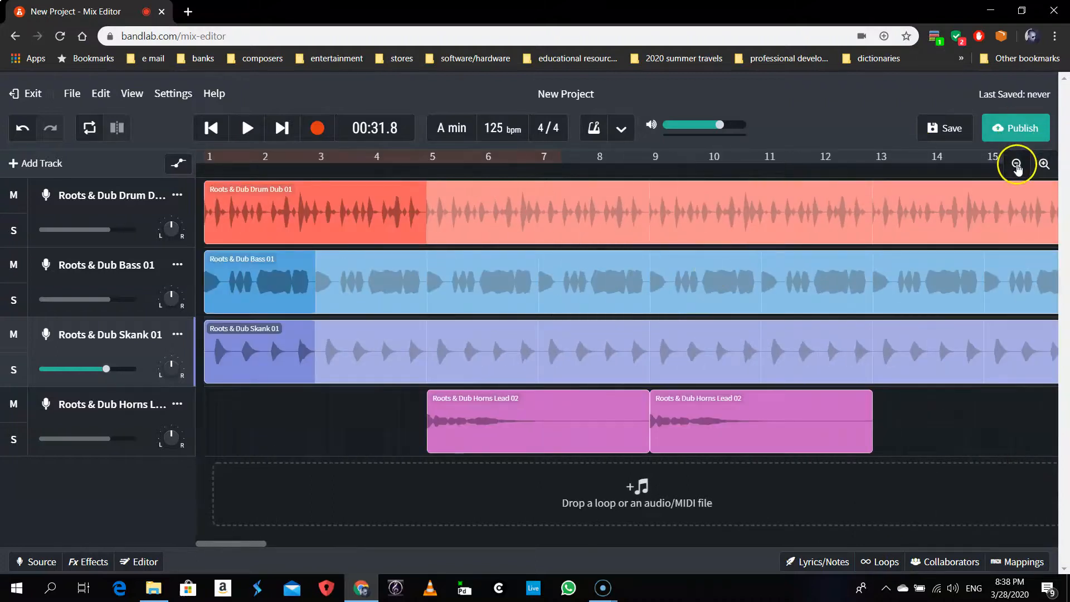
click(1017, 165)
click(1017, 165)
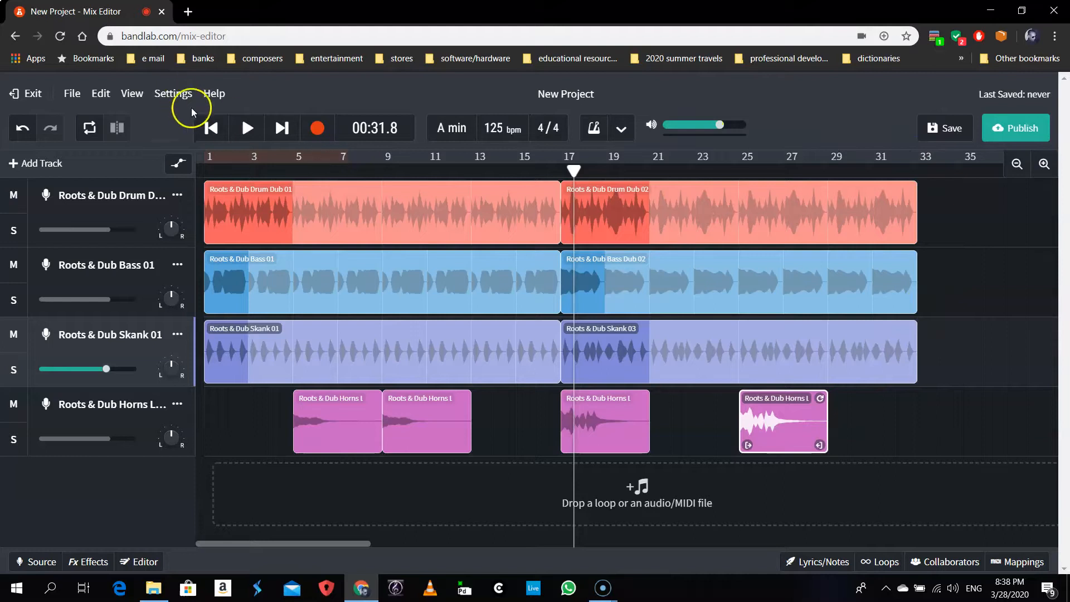
click(207, 129)
key(space)
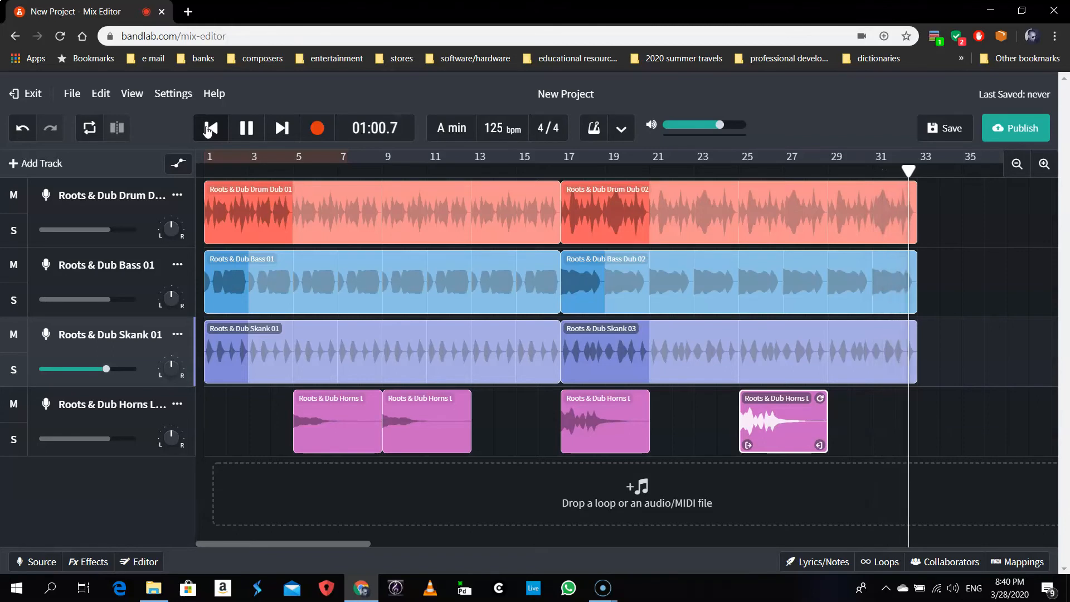
key(space)
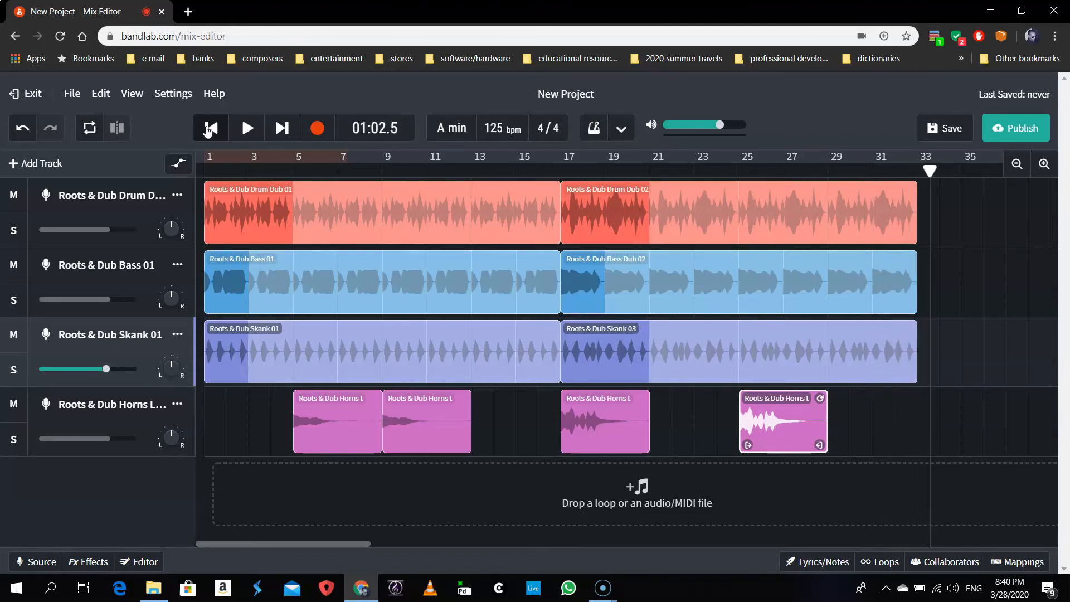